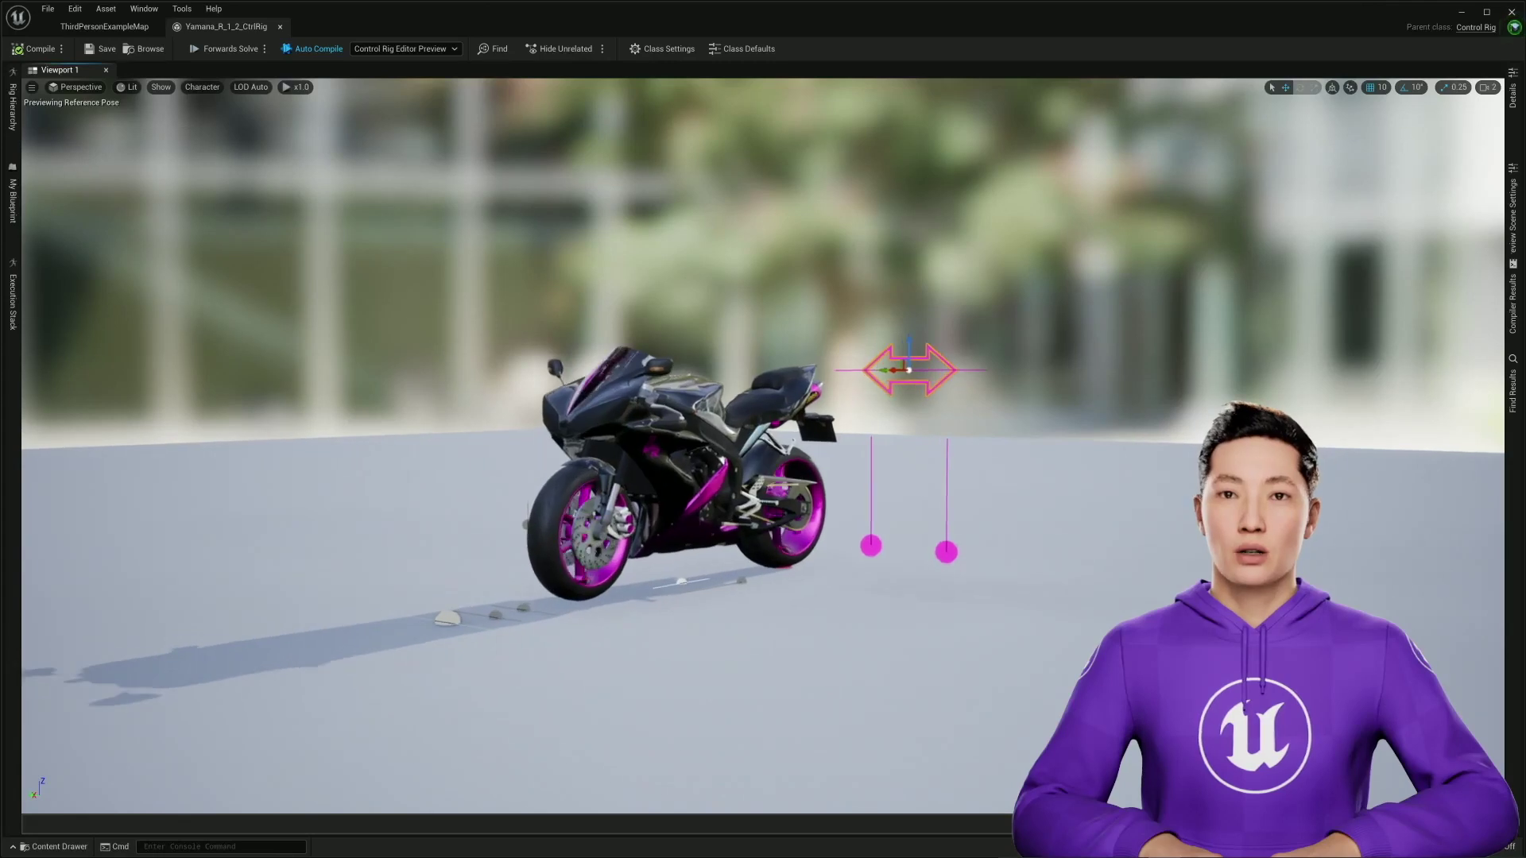
- Swing the V_CTRL_TURN control out and back to steer the front wheel and handlebars
{"action": "left_click_drag", "start_coordinate": [659, 563], "coordinate": [689, 562], "text": "alt"}
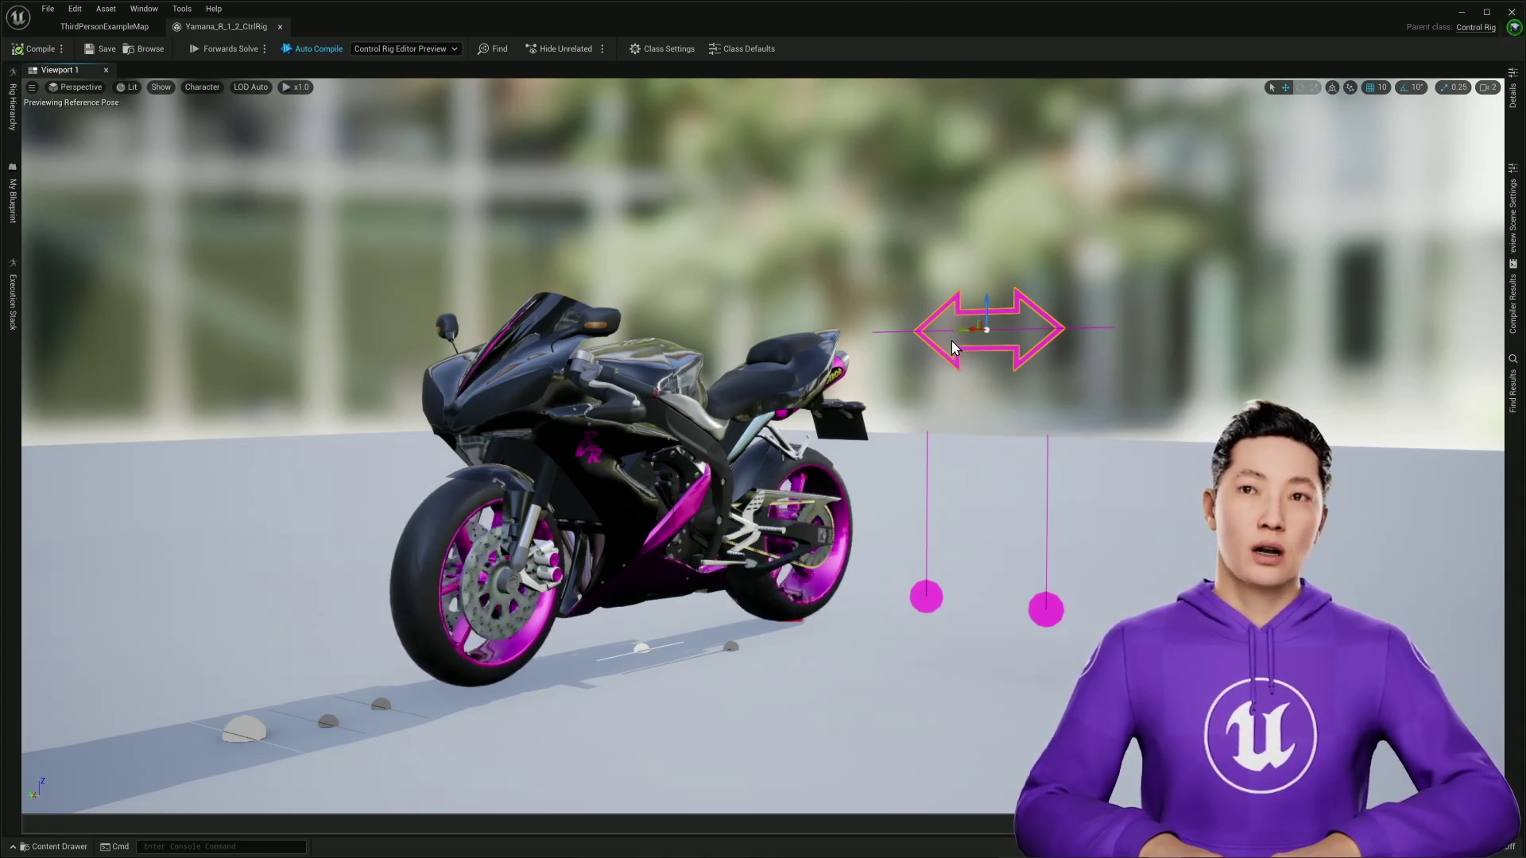
{"action": "left_click_drag", "start_coordinate": [962, 330], "coordinate": [1114, 350]}
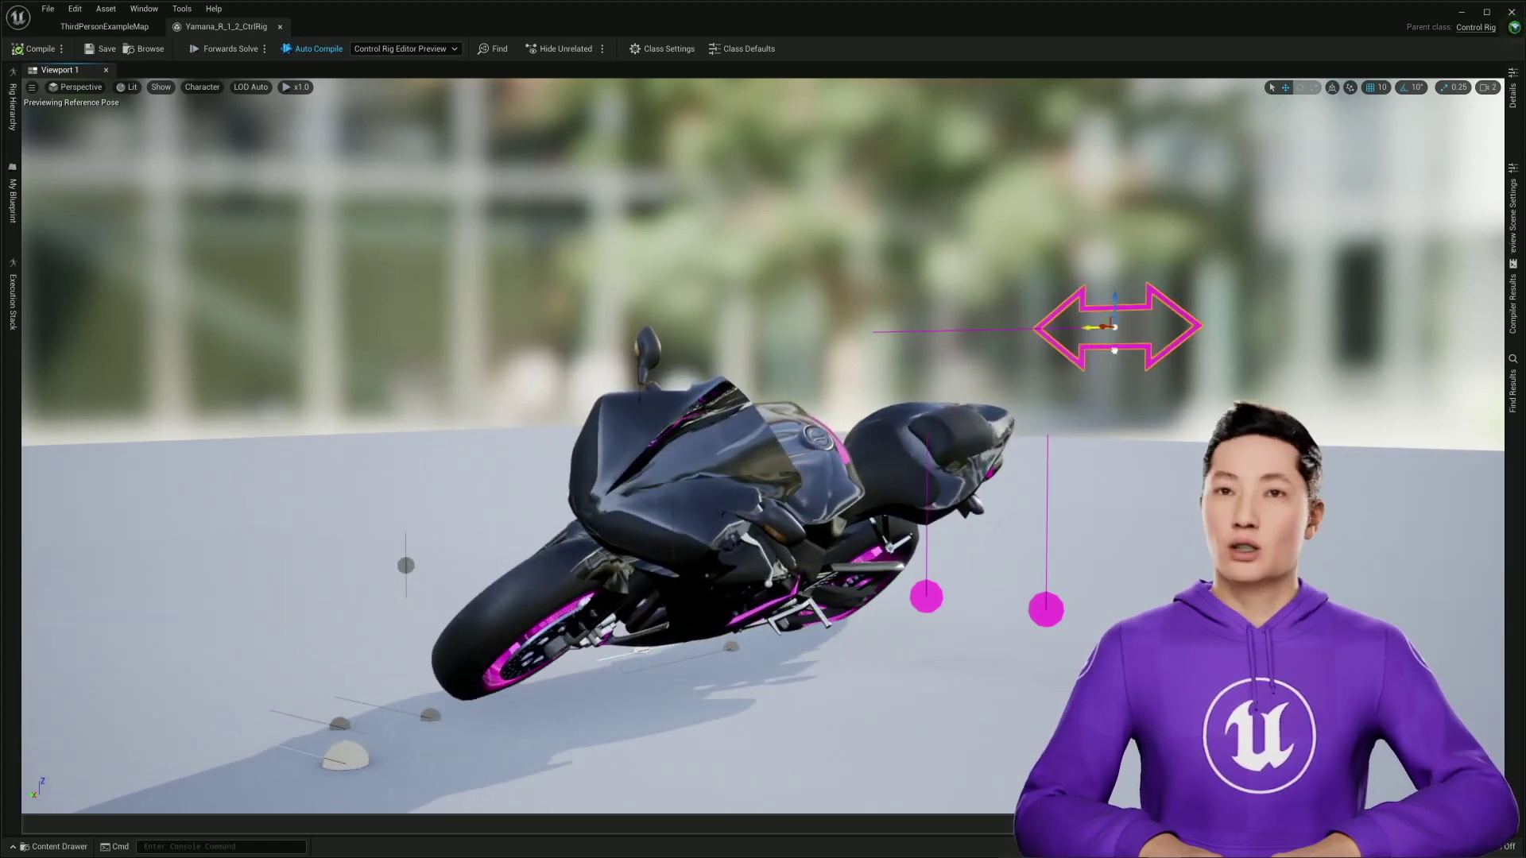
{"action": "left_click_drag", "start_coordinate": [1115, 350], "coordinate": [958, 360]}
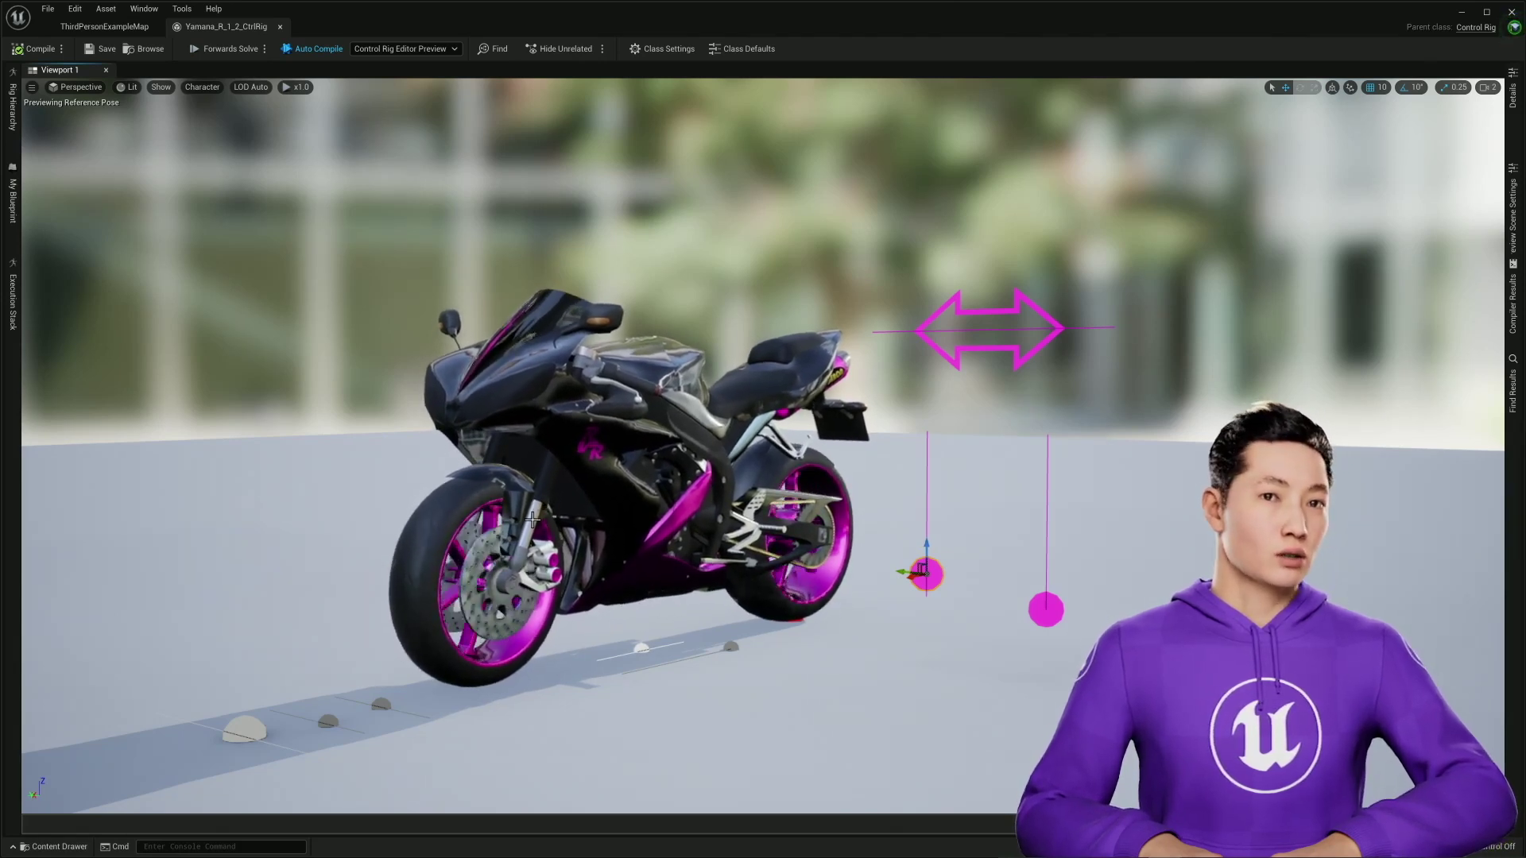
- Raise the left and right pink sphere controls to rear the bike up
{"action": "left_click_drag", "start_coordinate": [927, 542], "coordinate": [932, 483]}
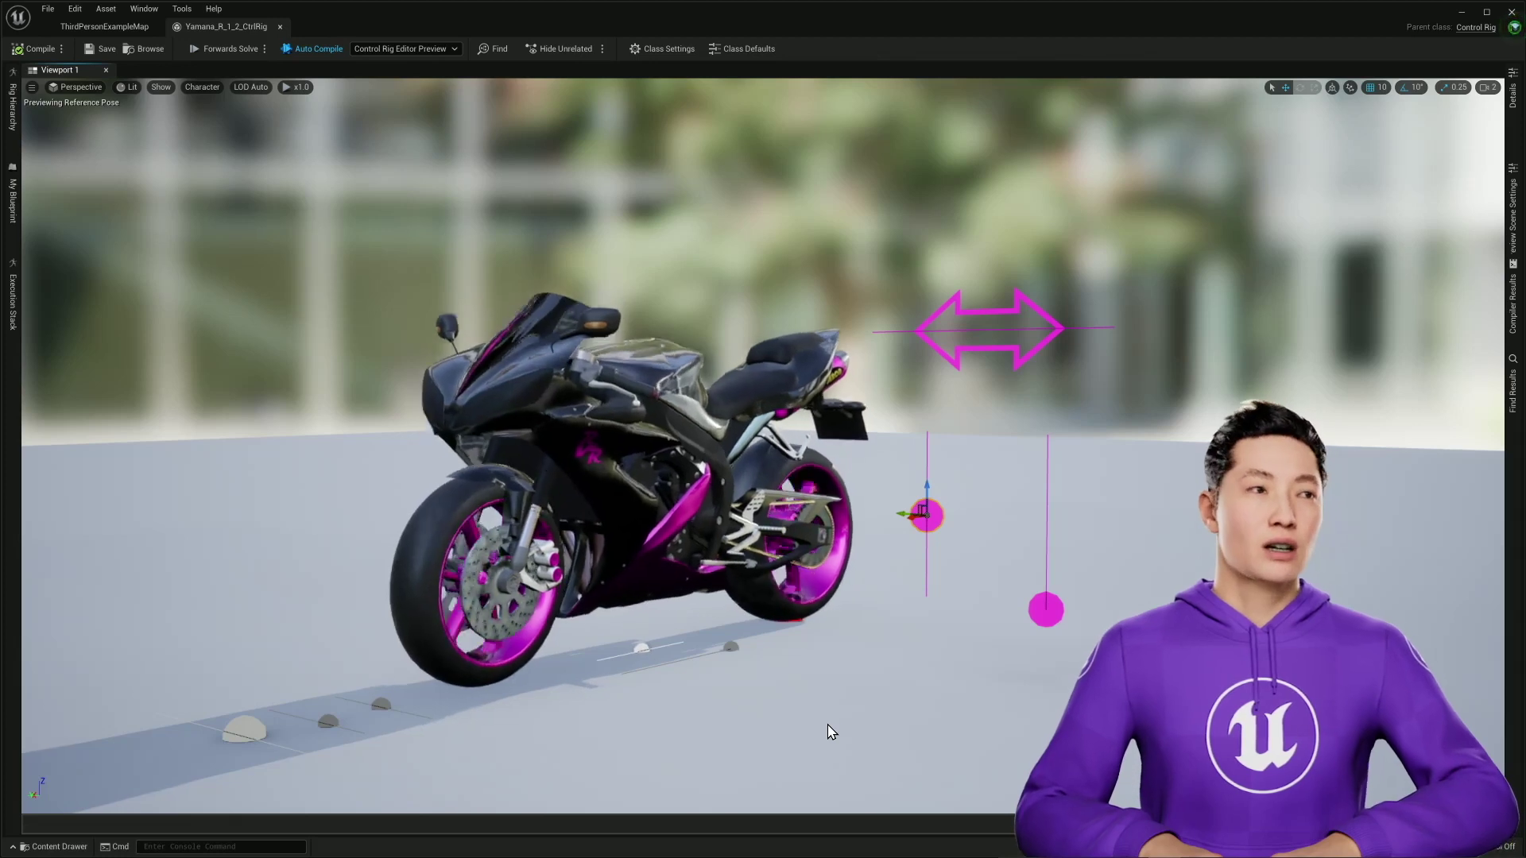
{"action": "left_click_drag", "start_coordinate": [935, 491], "coordinate": [971, 443]}
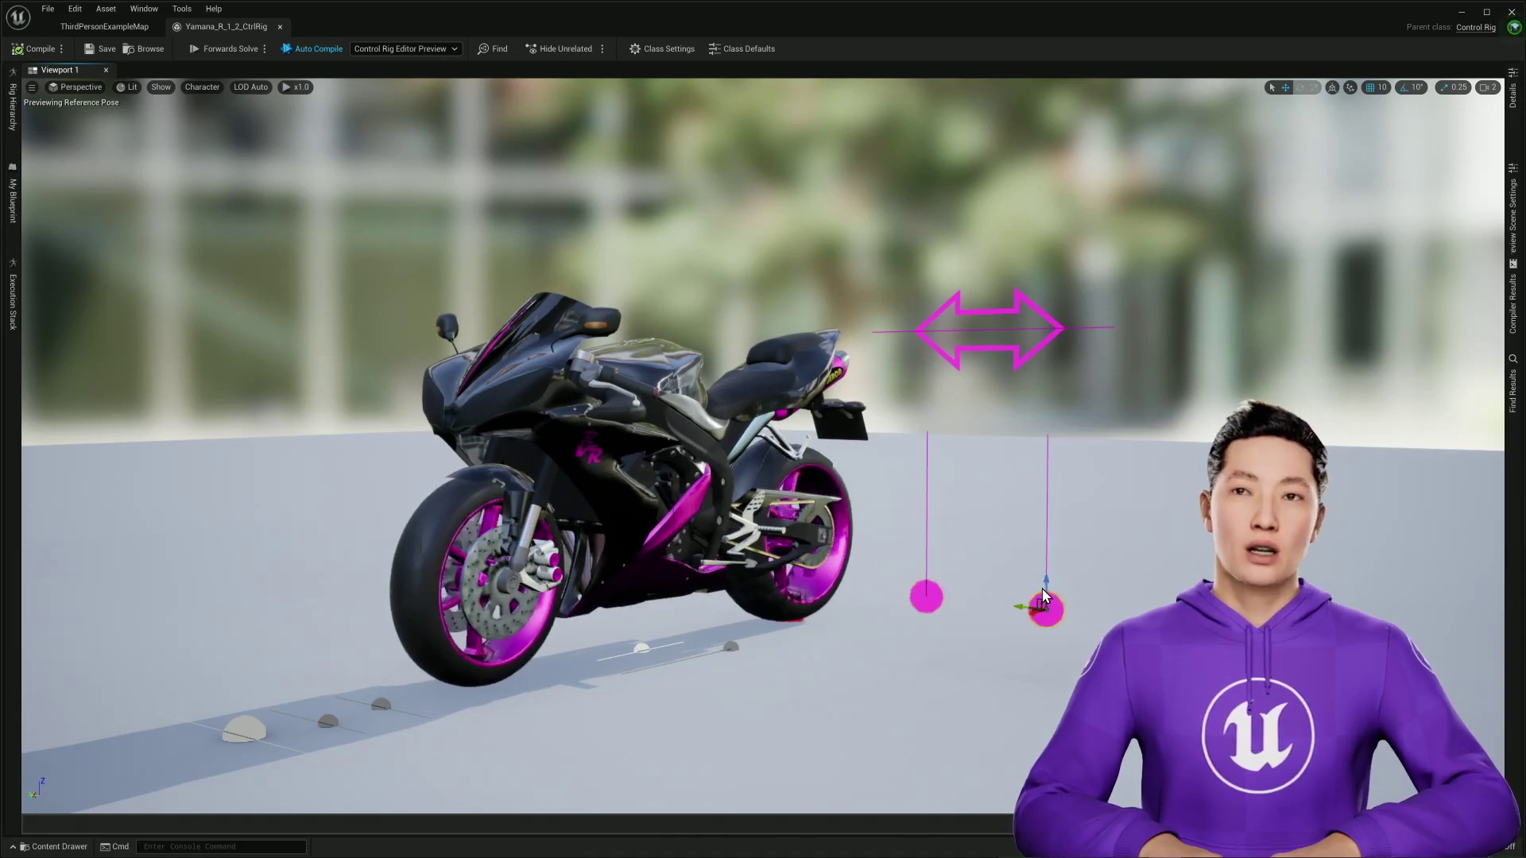
{"action": "left_click_drag", "start_coordinate": [1046, 584], "coordinate": [1070, 472]}
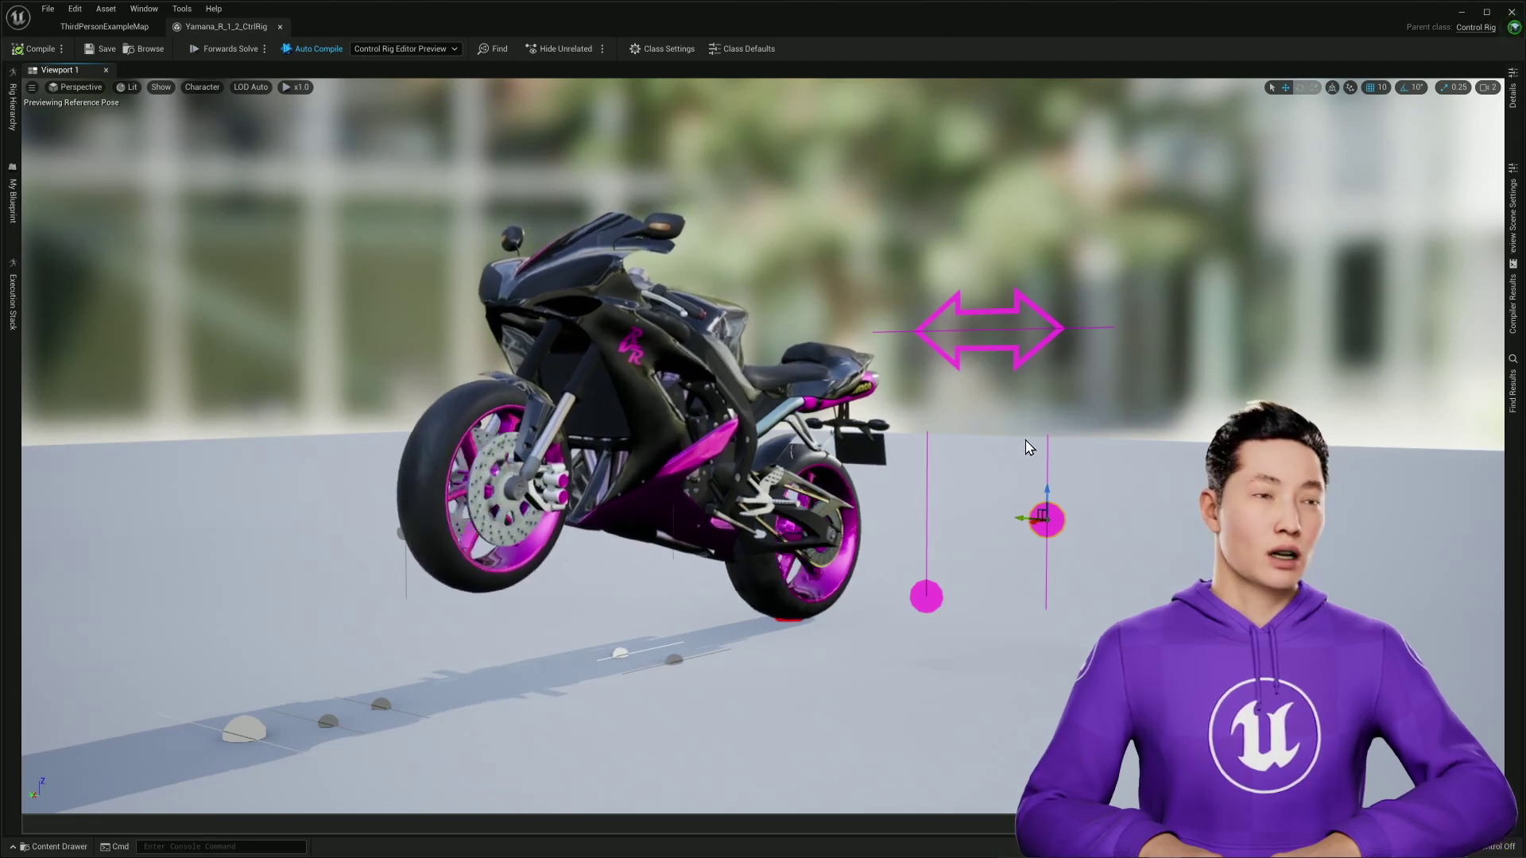
{"action": "left_click_drag", "start_coordinate": [1048, 491], "coordinate": [1064, 398]}
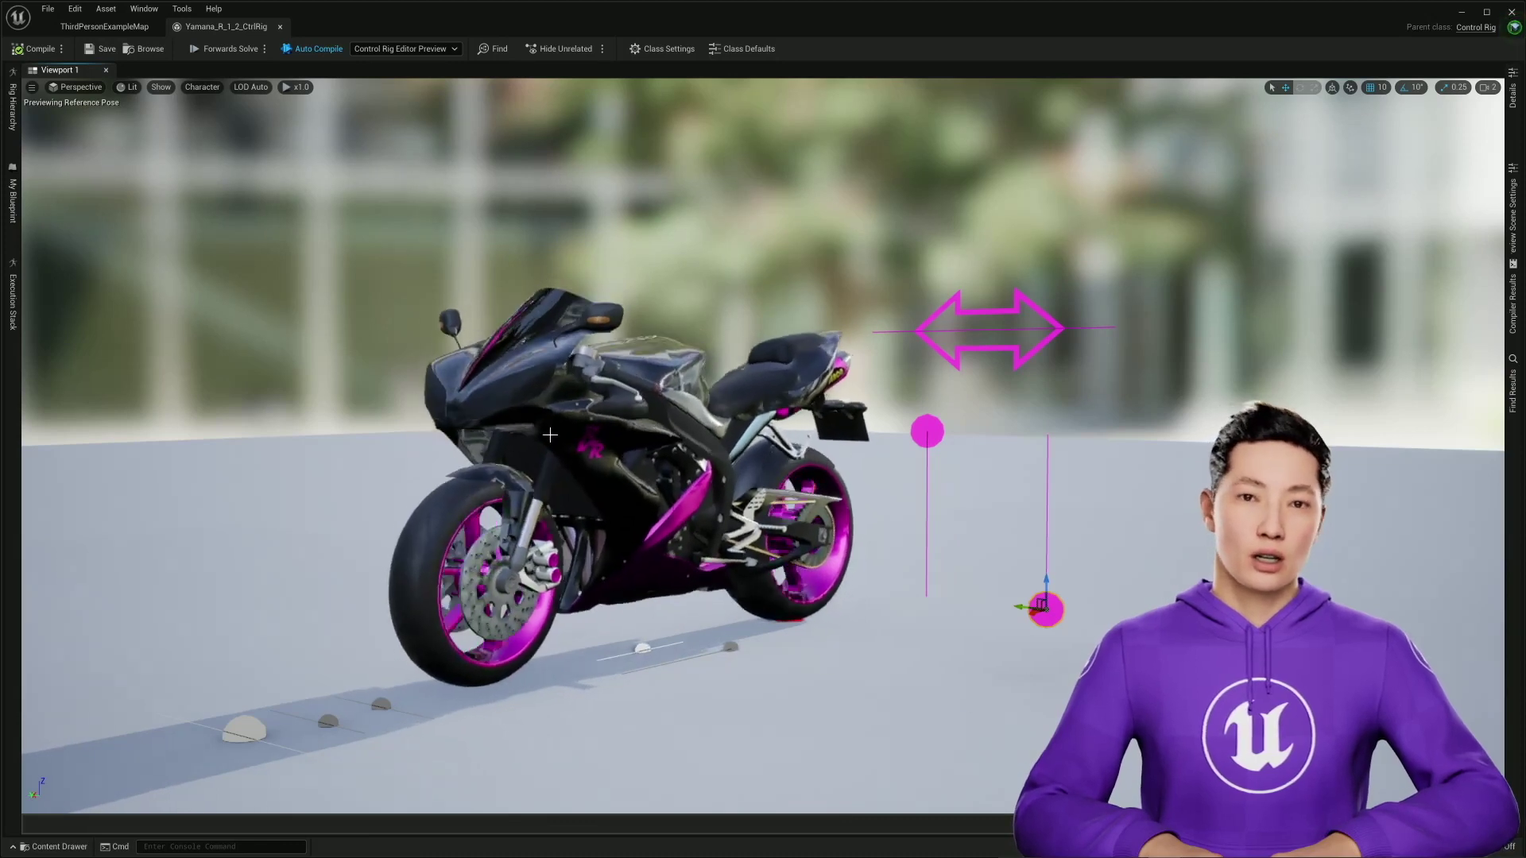
- Raise the right pink control and lower the left one to tilt the bike
{"action": "left_click_drag", "start_coordinate": [1046, 584], "coordinate": [1049, 501]}
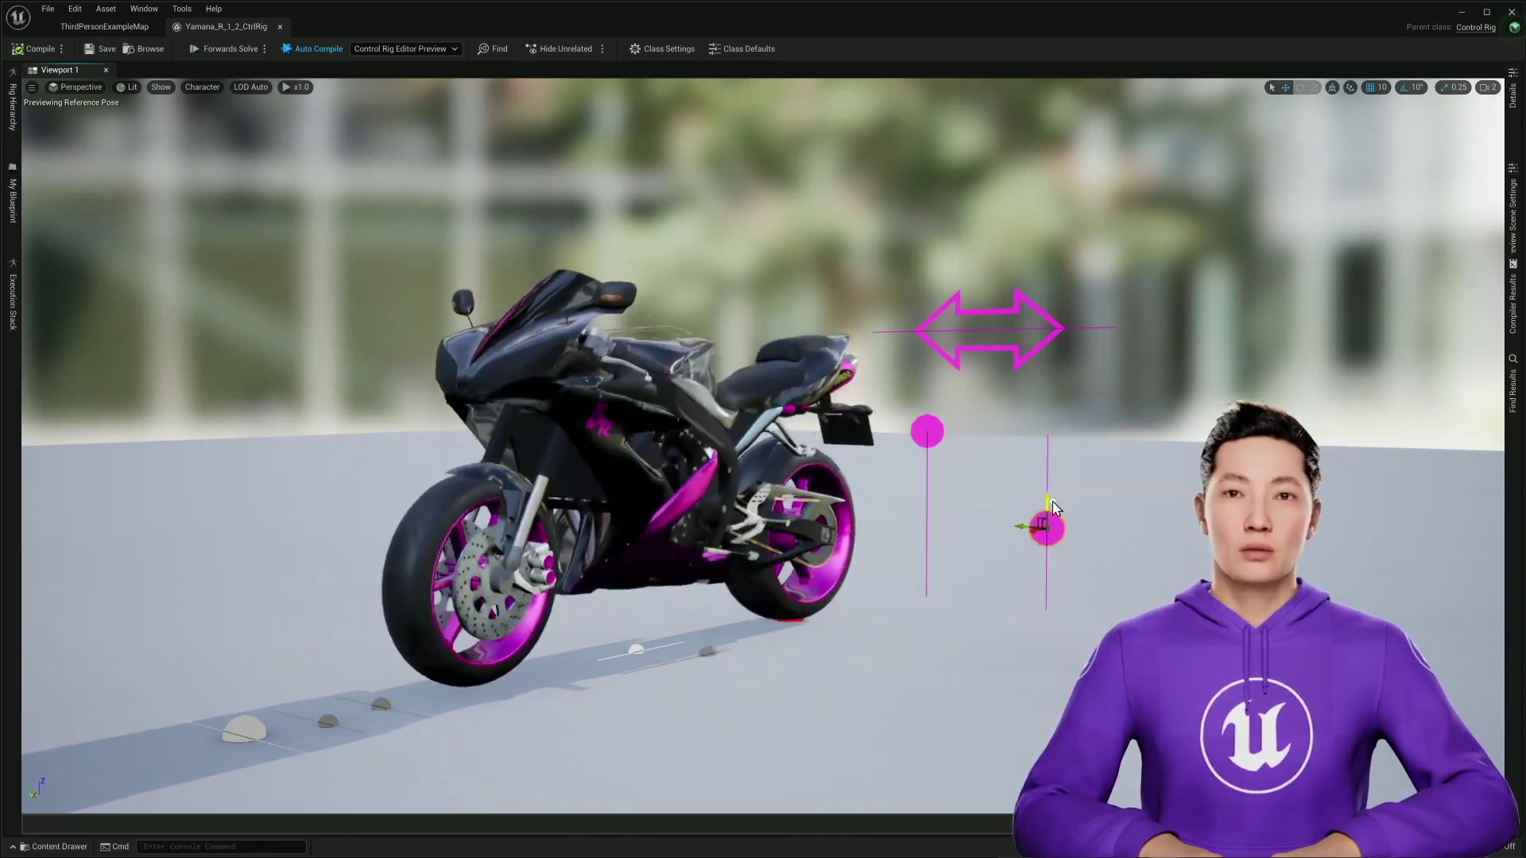
{"action": "left_click", "coordinate": [930, 435]}
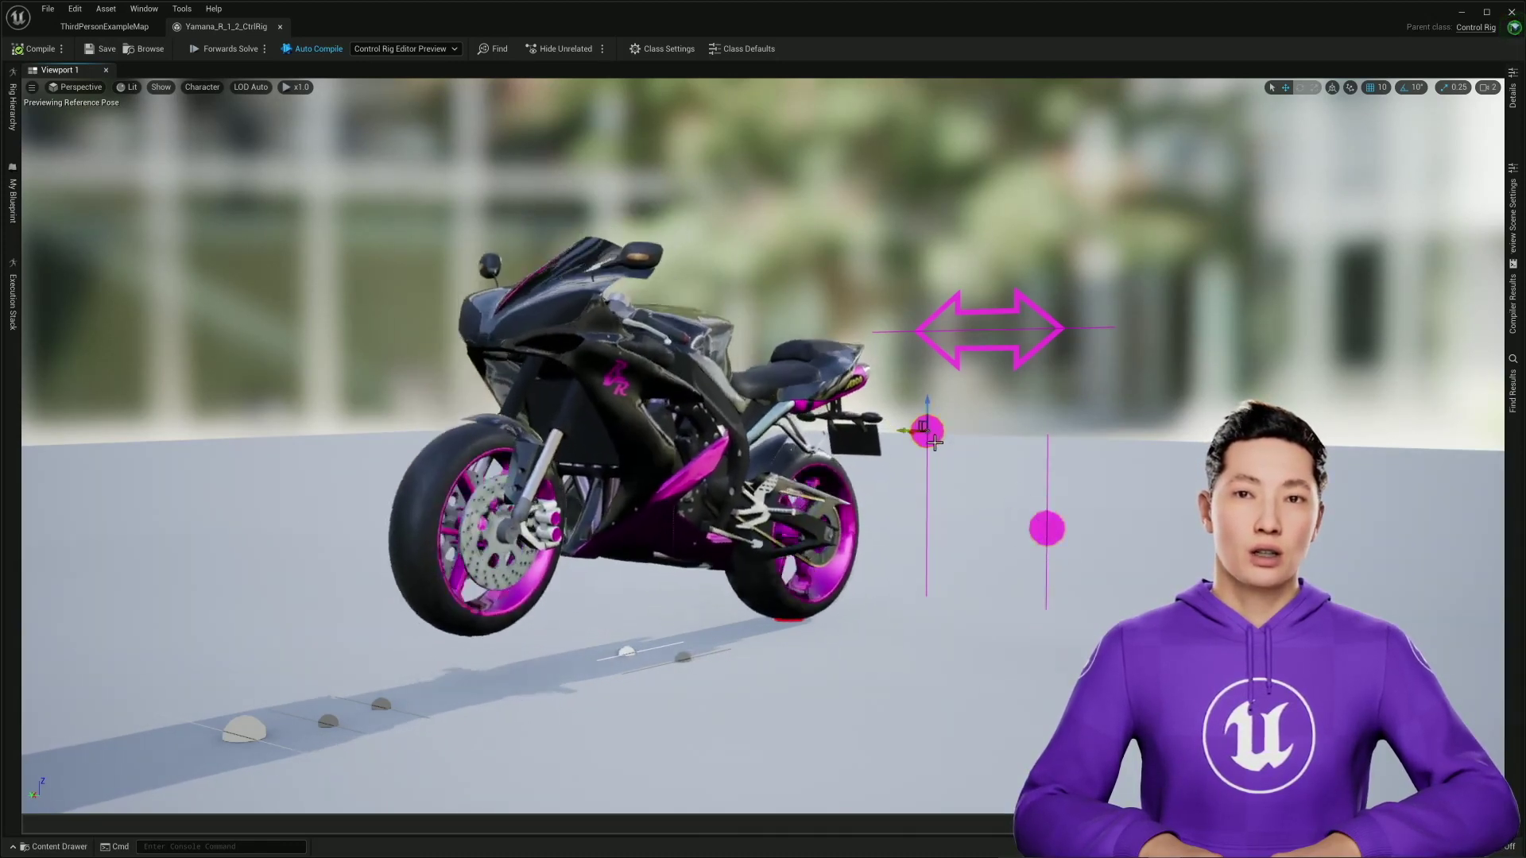
{"action": "left_click_drag", "start_coordinate": [934, 443], "coordinate": [1047, 486]}
- Adjust the left control up then down, and nudge the right control up to refine the wheelie
{"action": "left_click", "coordinate": [930, 592]}
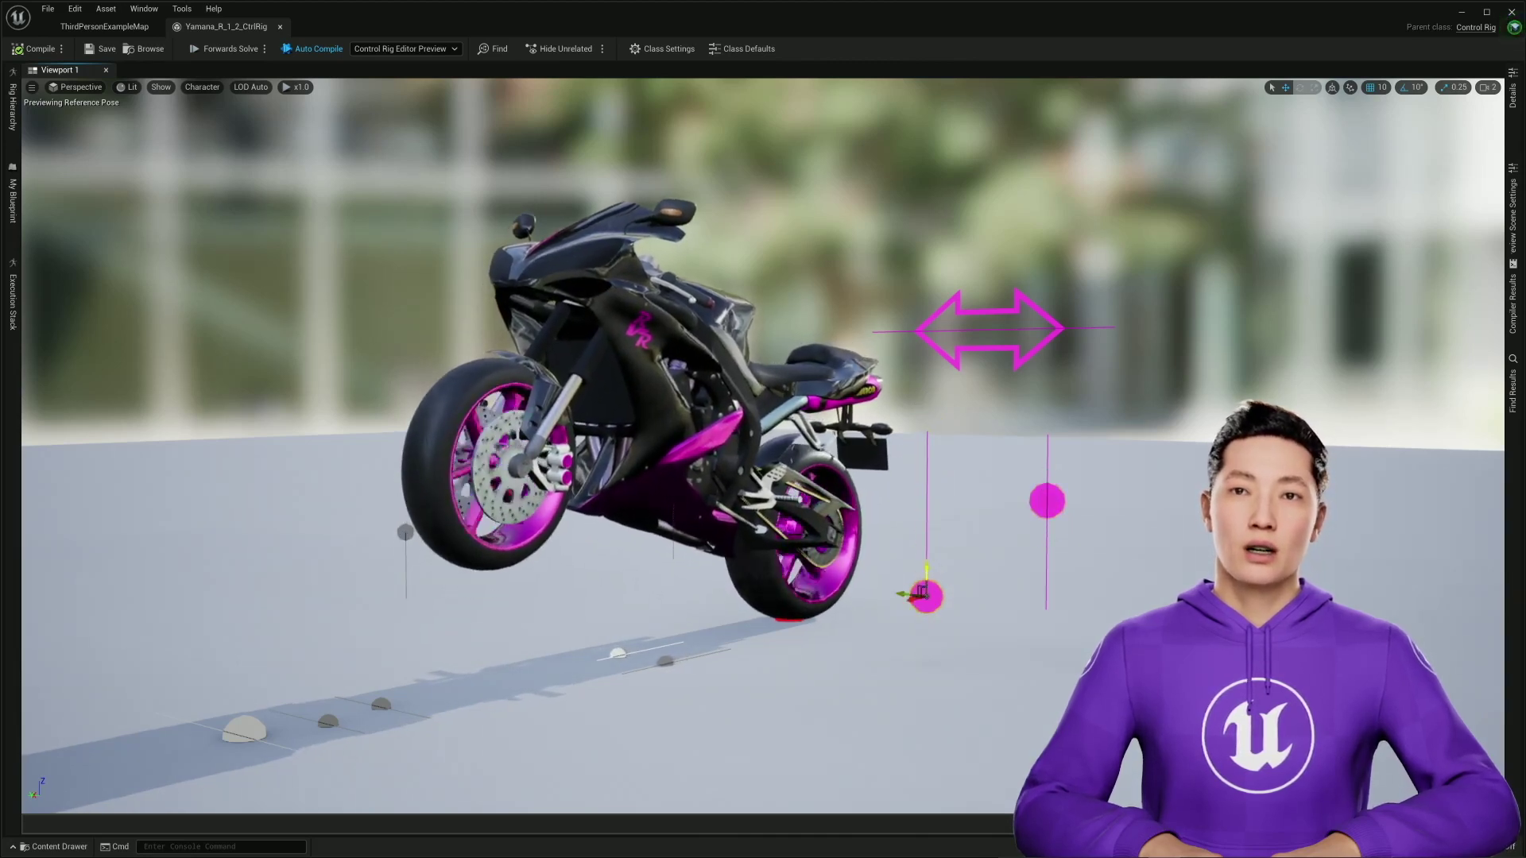
{"action": "left_click_drag", "start_coordinate": [928, 554], "coordinate": [928, 549]}
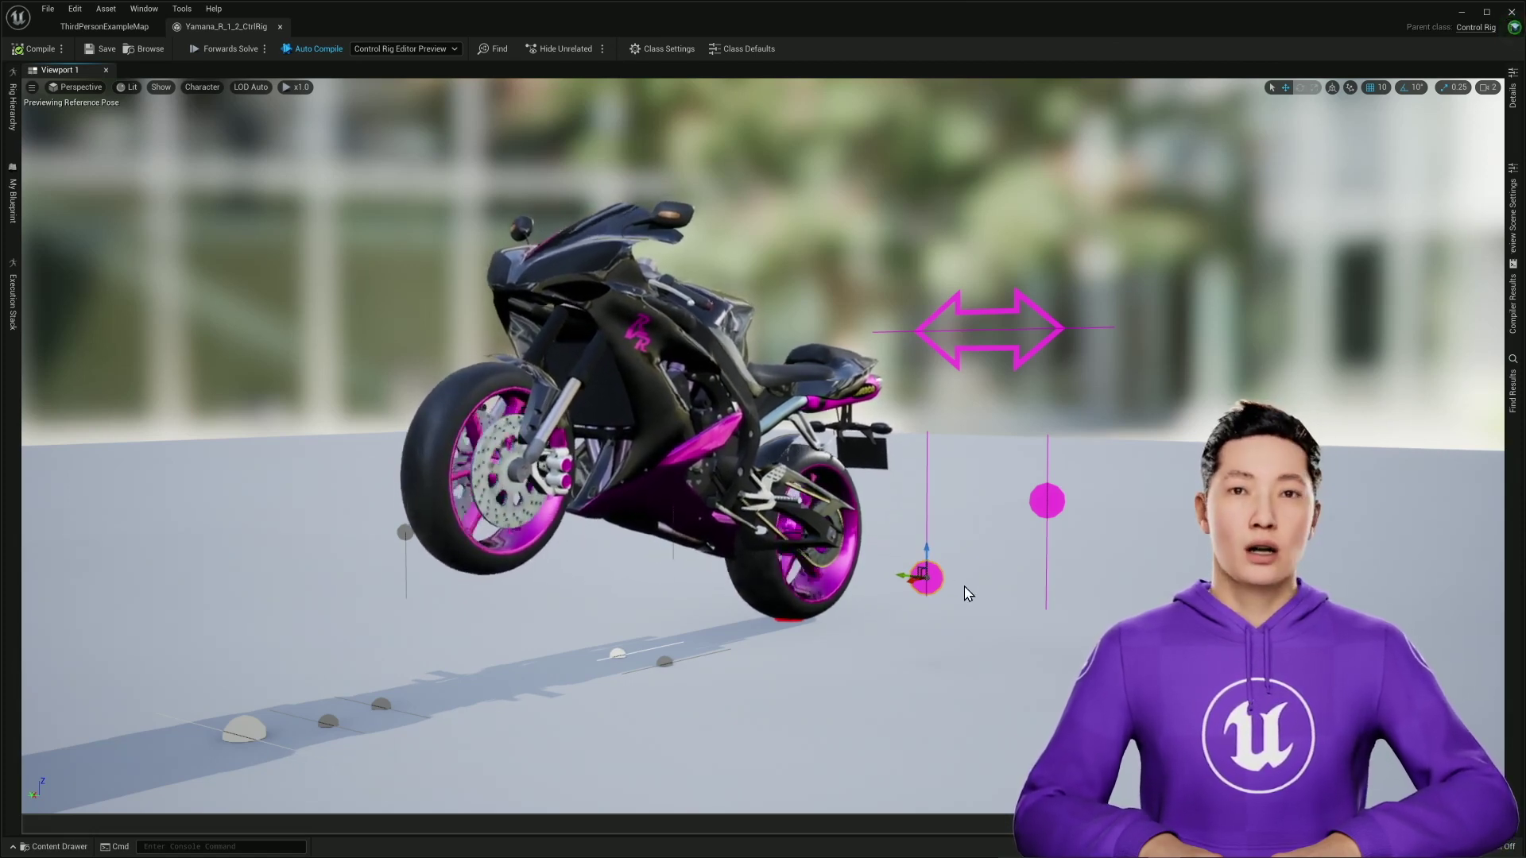
{"action": "left_click_drag", "start_coordinate": [927, 544], "coordinate": [927, 510]}
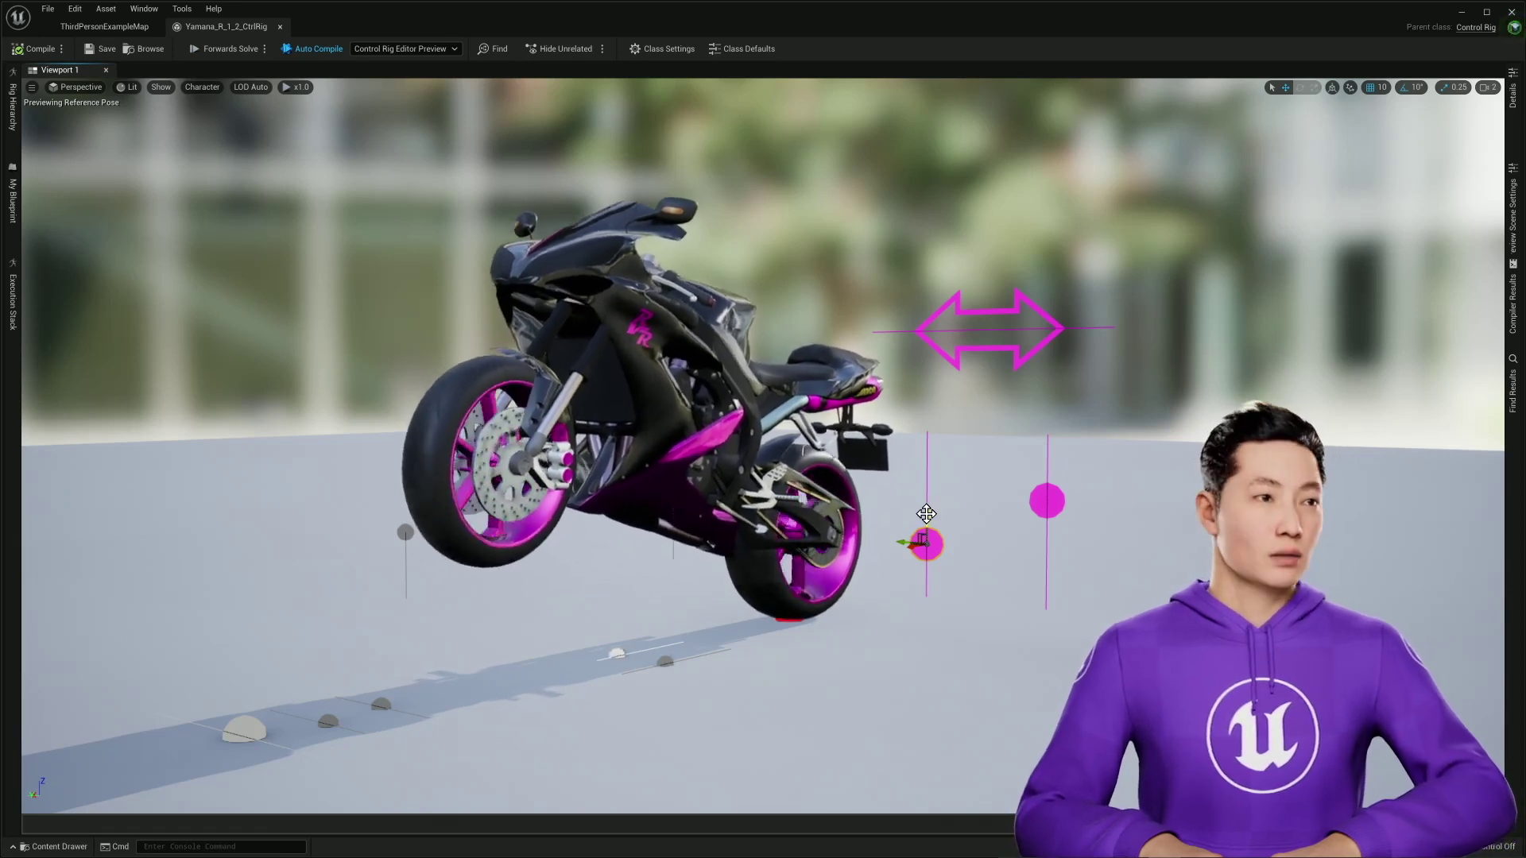
{"action": "left_click_drag", "start_coordinate": [922, 514], "coordinate": [936, 633]}
{"action": "left_click_drag", "start_coordinate": [1046, 478], "coordinate": [1044, 465]}
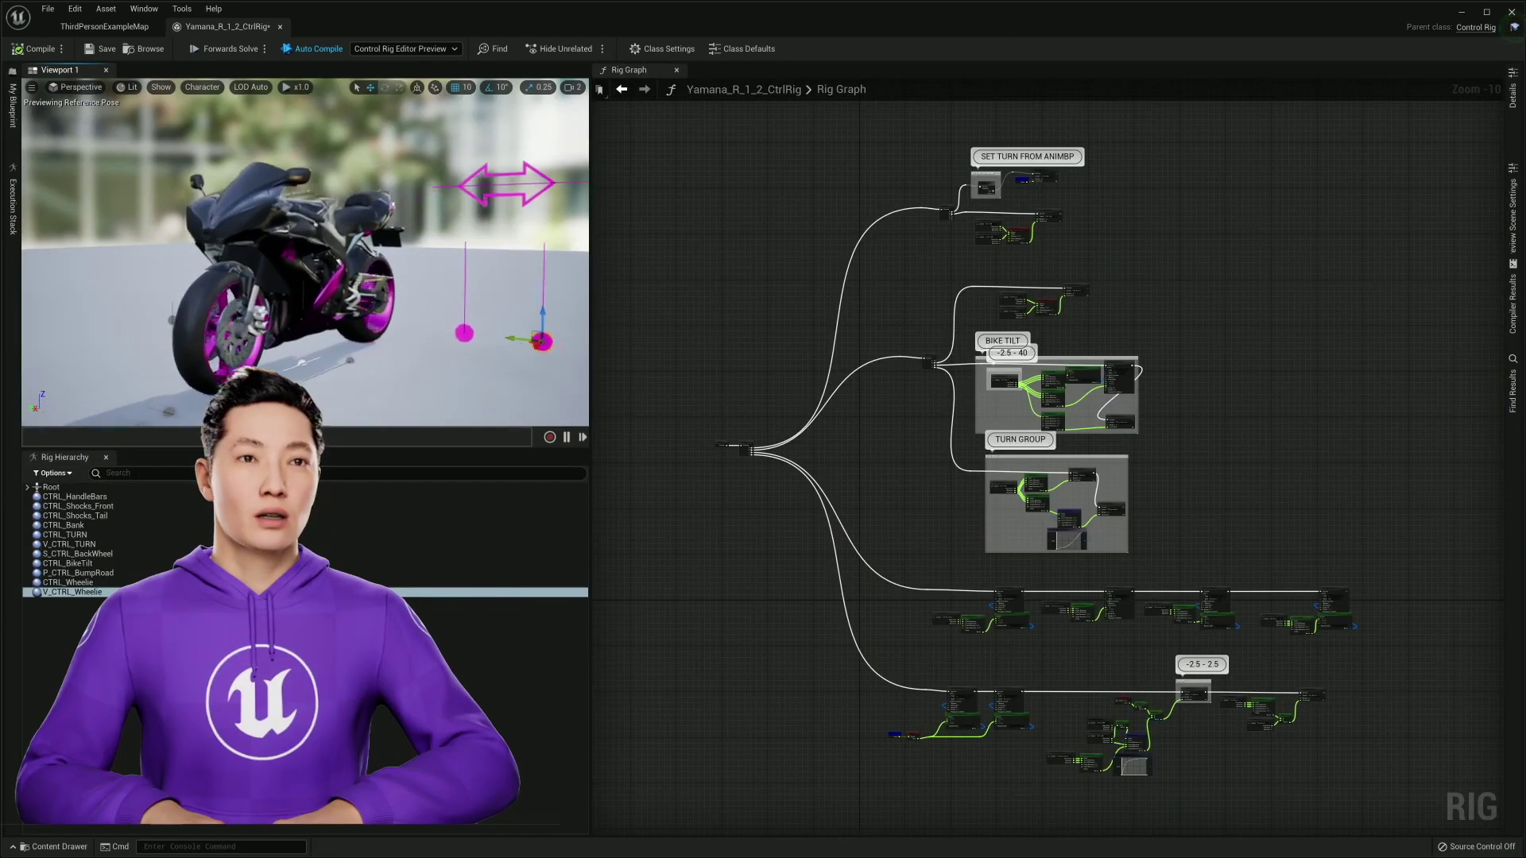
- Steer the bike back and forth with the turn control, then view it from the front
{"action": "scroll", "coordinate": [540, 200], "scroll_direction": "up", "scroll_amount": 1}
{"action": "left_click", "coordinate": [496, 193]}
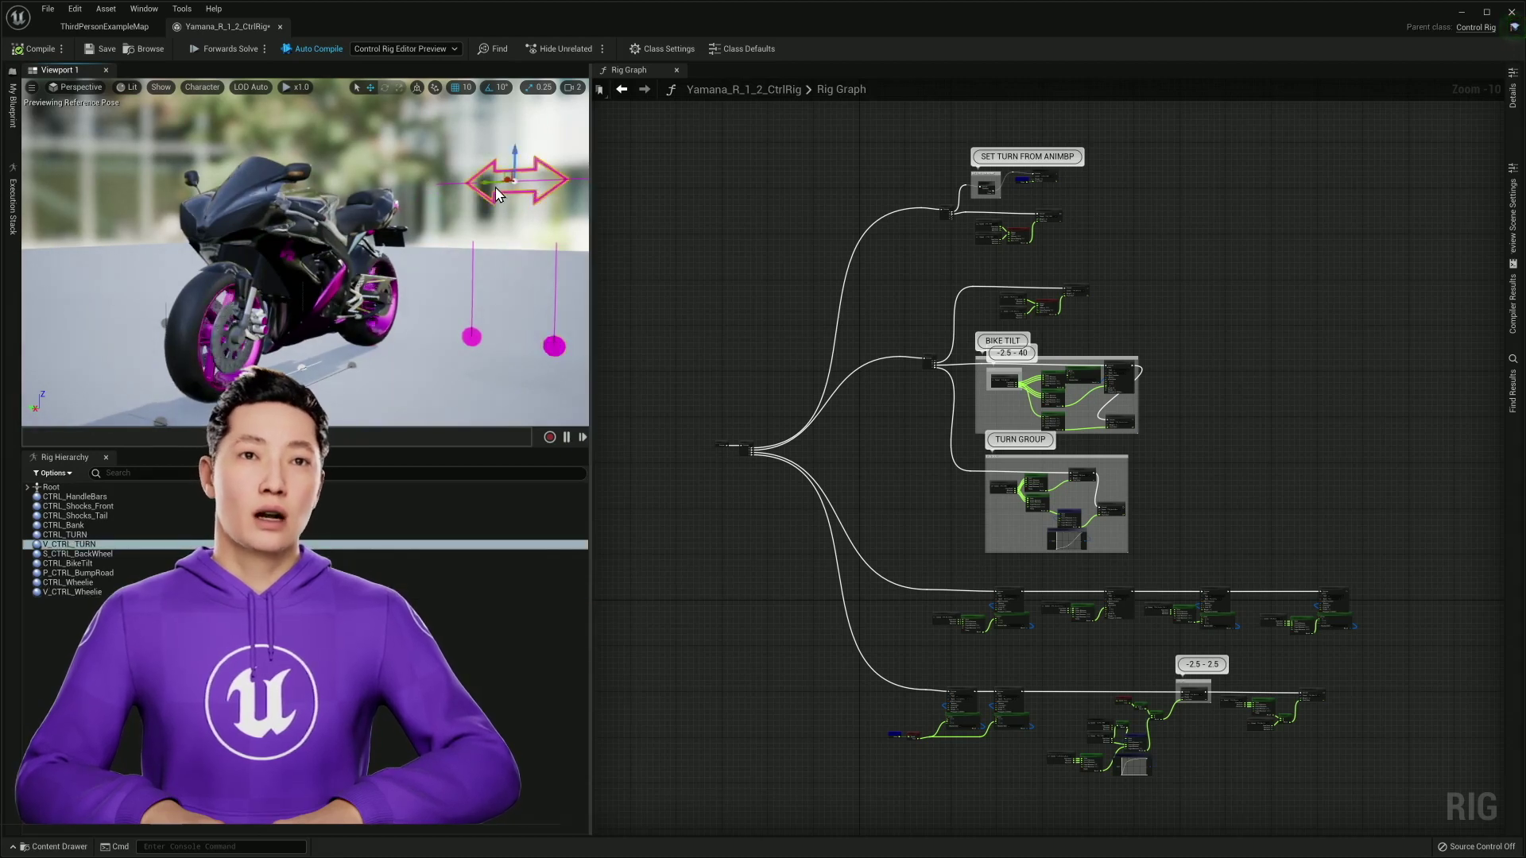
{"action": "mouse_move", "coordinate": [499, 182]}
{"action": "left_mouse_down"}
{"action": "mouse_move", "coordinate": [515, 184]}
{"action": "mouse_move", "coordinate": [485, 188]}
{"action": "left_mouse_up"}
{"action": "left_click_drag", "start_coordinate": [524, 242], "coordinate": [436, 263], "text": "alt"}
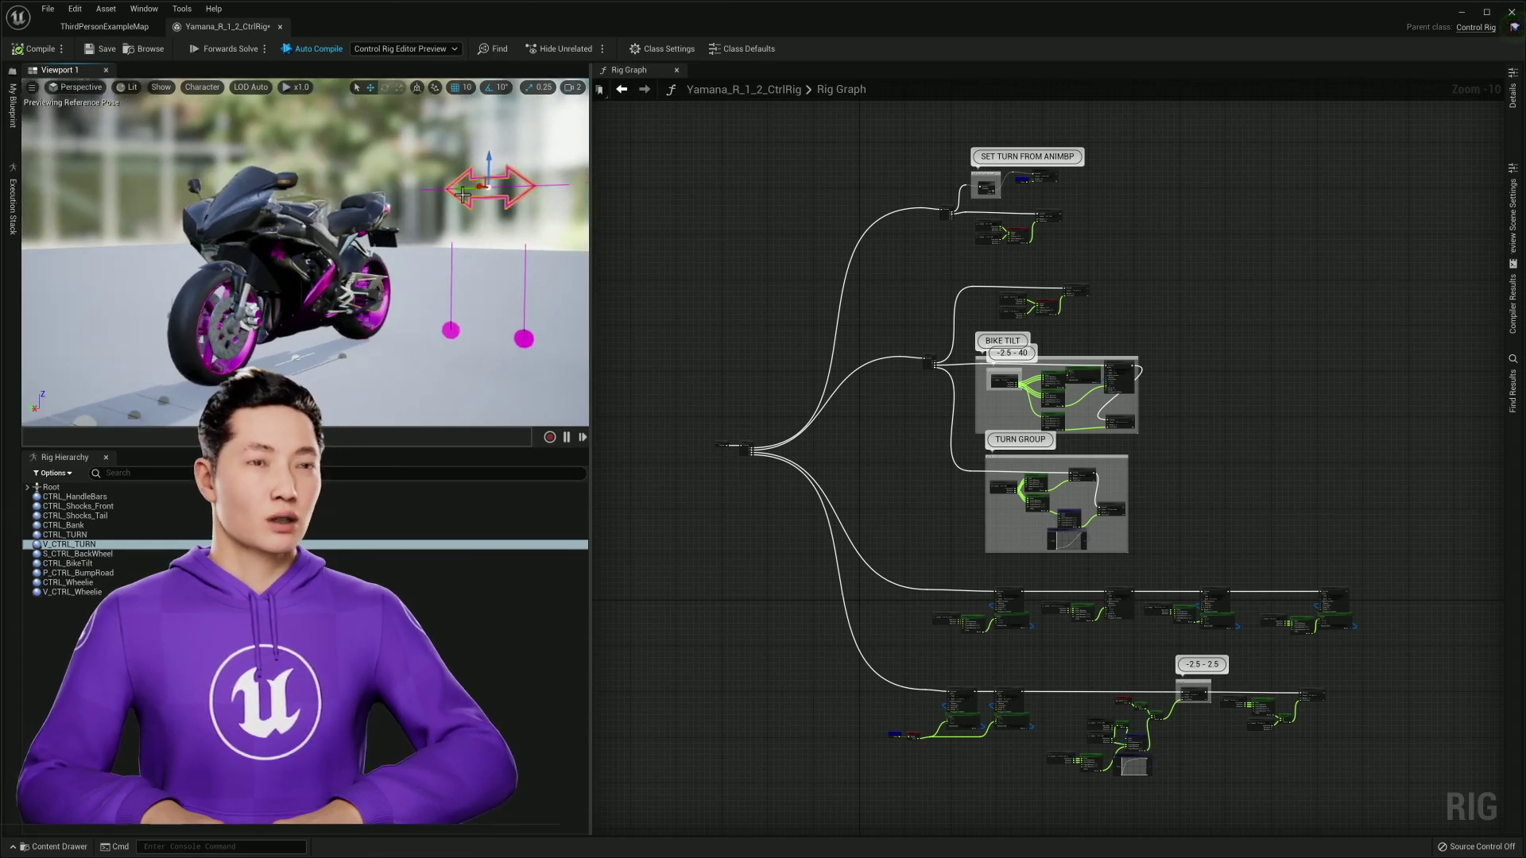
{"action": "left_click_drag", "start_coordinate": [465, 250], "coordinate": [176, 379], "text": "alt"}
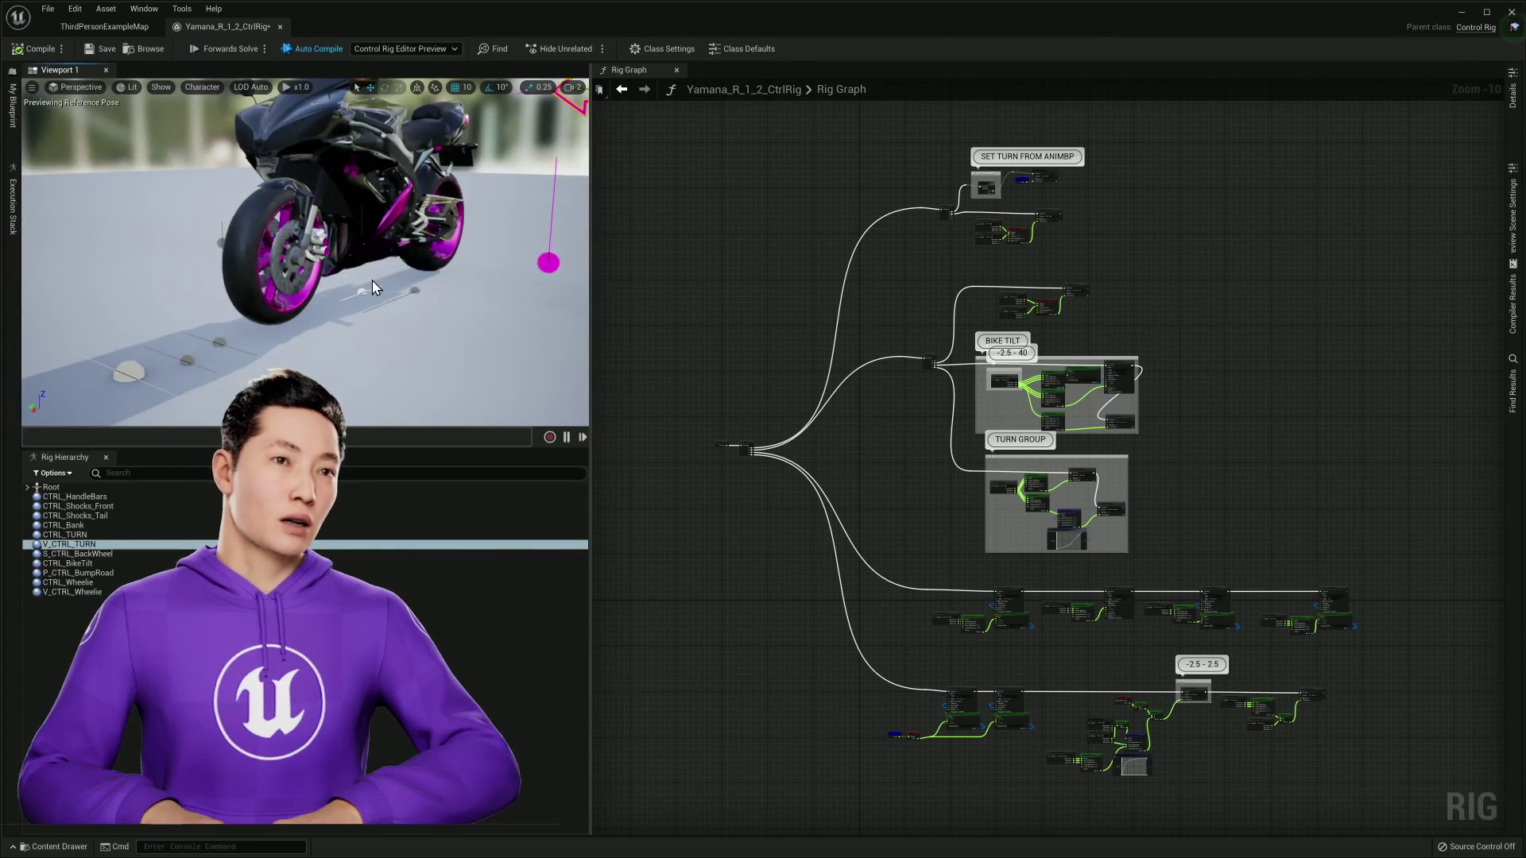
{"action": "left_click_drag", "start_coordinate": [382, 302], "coordinate": [432, 254], "text": "alt"}
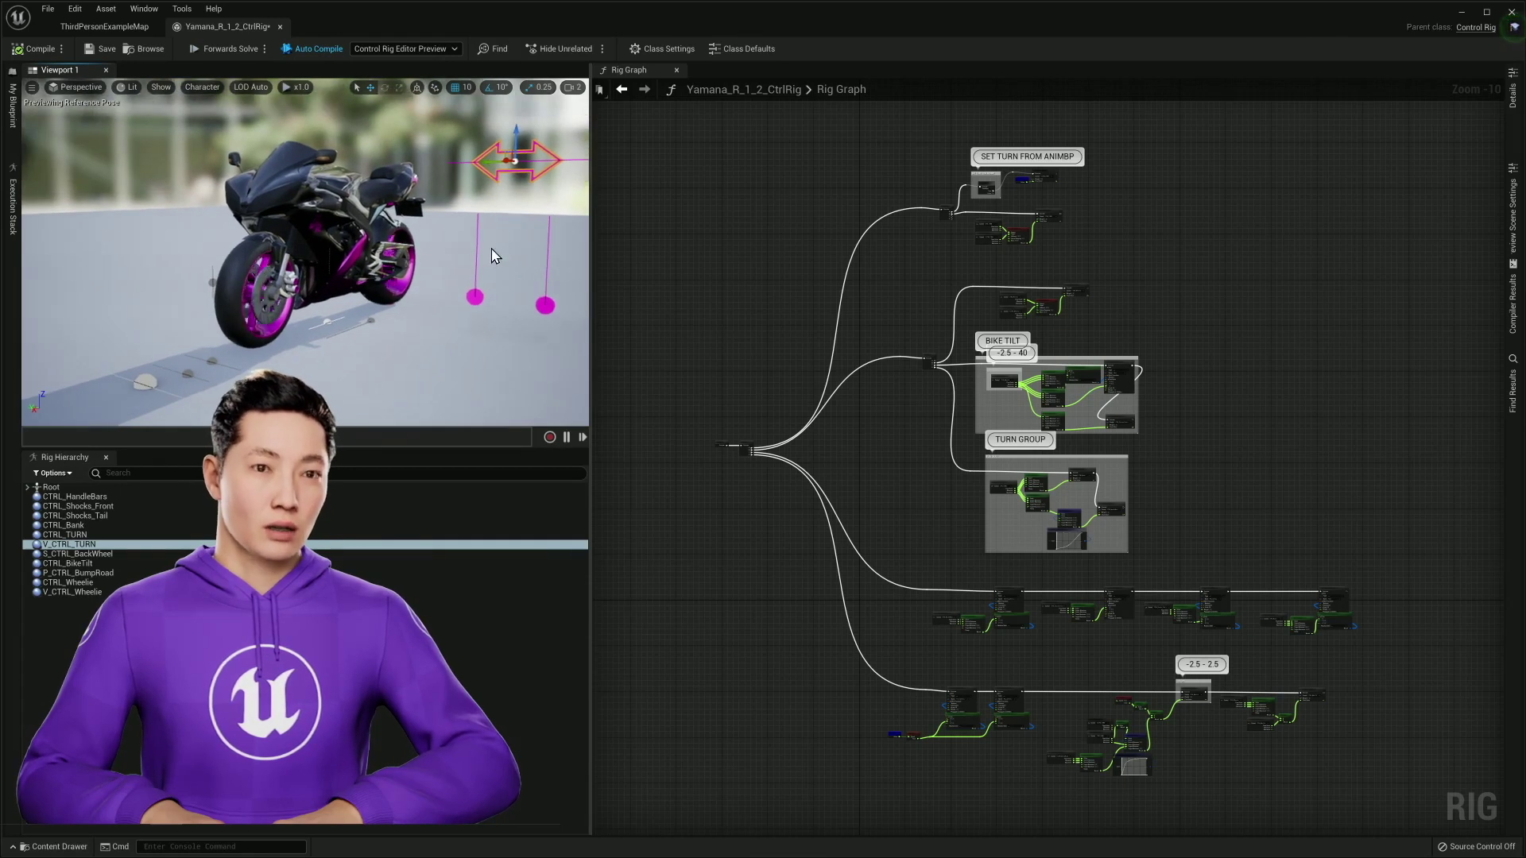
{"action": "scroll", "coordinate": [959, 275], "scroll_direction": "up", "scroll_amount": 8}
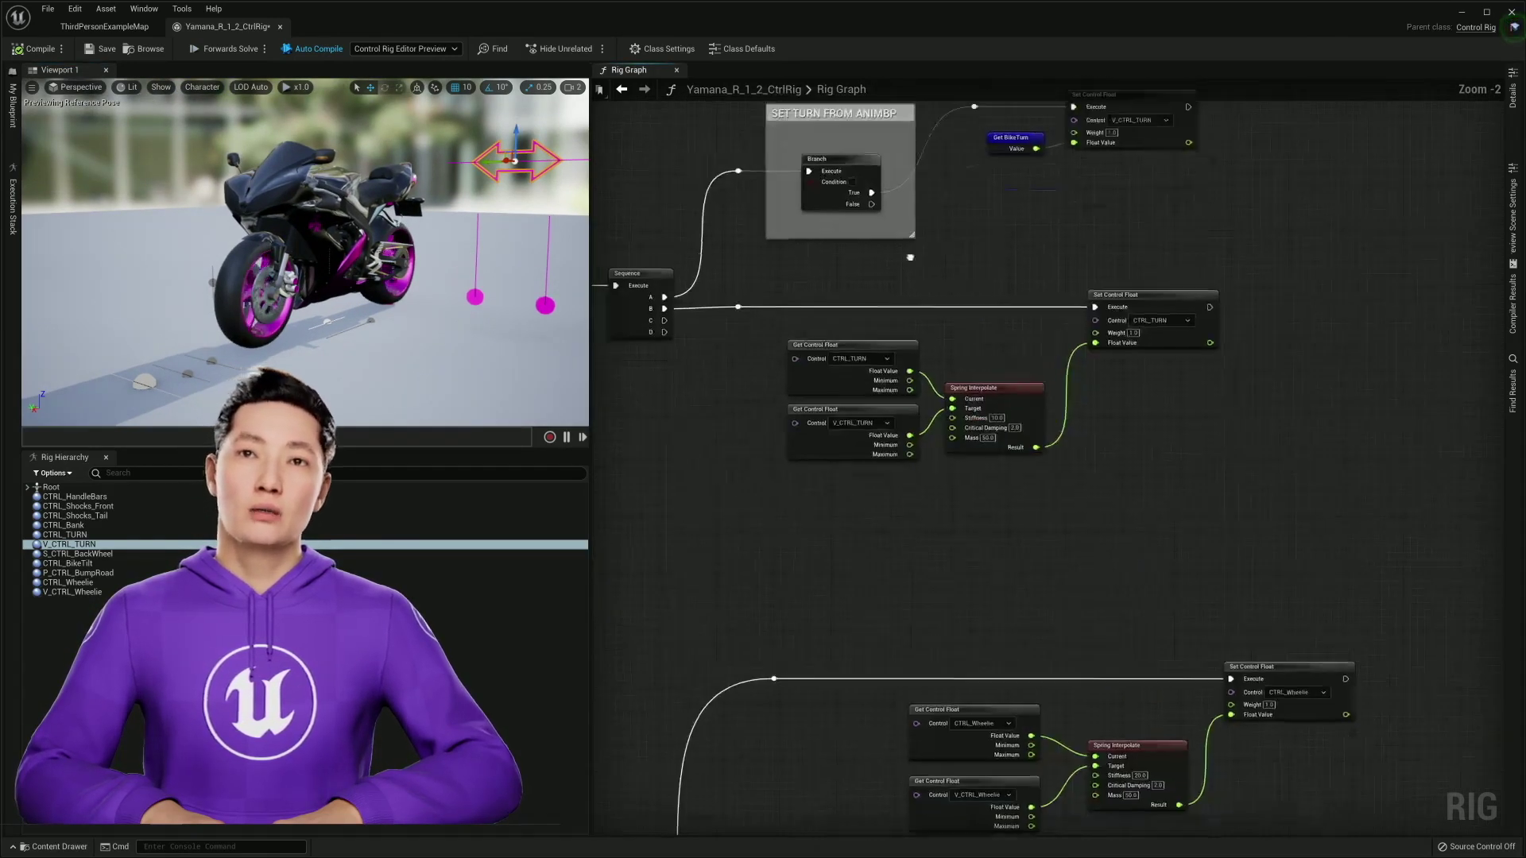
- Box-select the turn Get Control Float and Spring Interpolate nodes to review them
{"action": "right_click_drag", "start_coordinate": [919, 329], "coordinate": [963, 369]}
{"action": "left_click_drag", "start_coordinate": [884, 367], "coordinate": [1184, 598]}
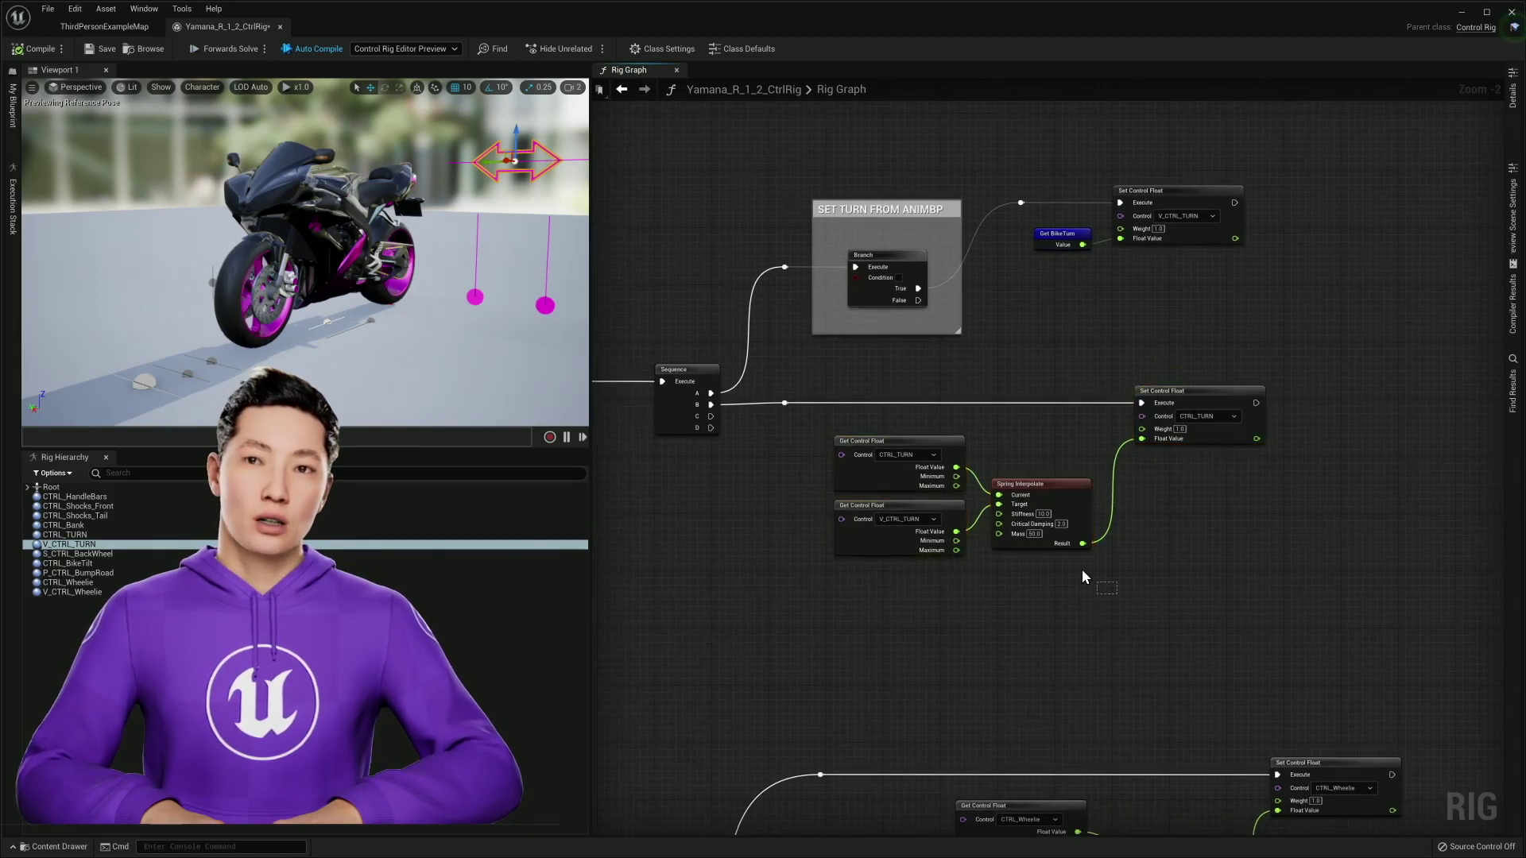
{"action": "left_click", "coordinate": [1021, 440]}
{"action": "right_click_drag", "start_coordinate": [1020, 437], "coordinate": [1008, 393]}
- Steer the bike right with the turn control to test the spring smoothing
{"action": "mouse_move", "coordinate": [485, 159]}
{"action": "left_mouse_down"}
{"action": "mouse_move", "coordinate": [516, 163]}
{"action": "mouse_move", "coordinate": [462, 172]}
{"action": "left_mouse_up"}
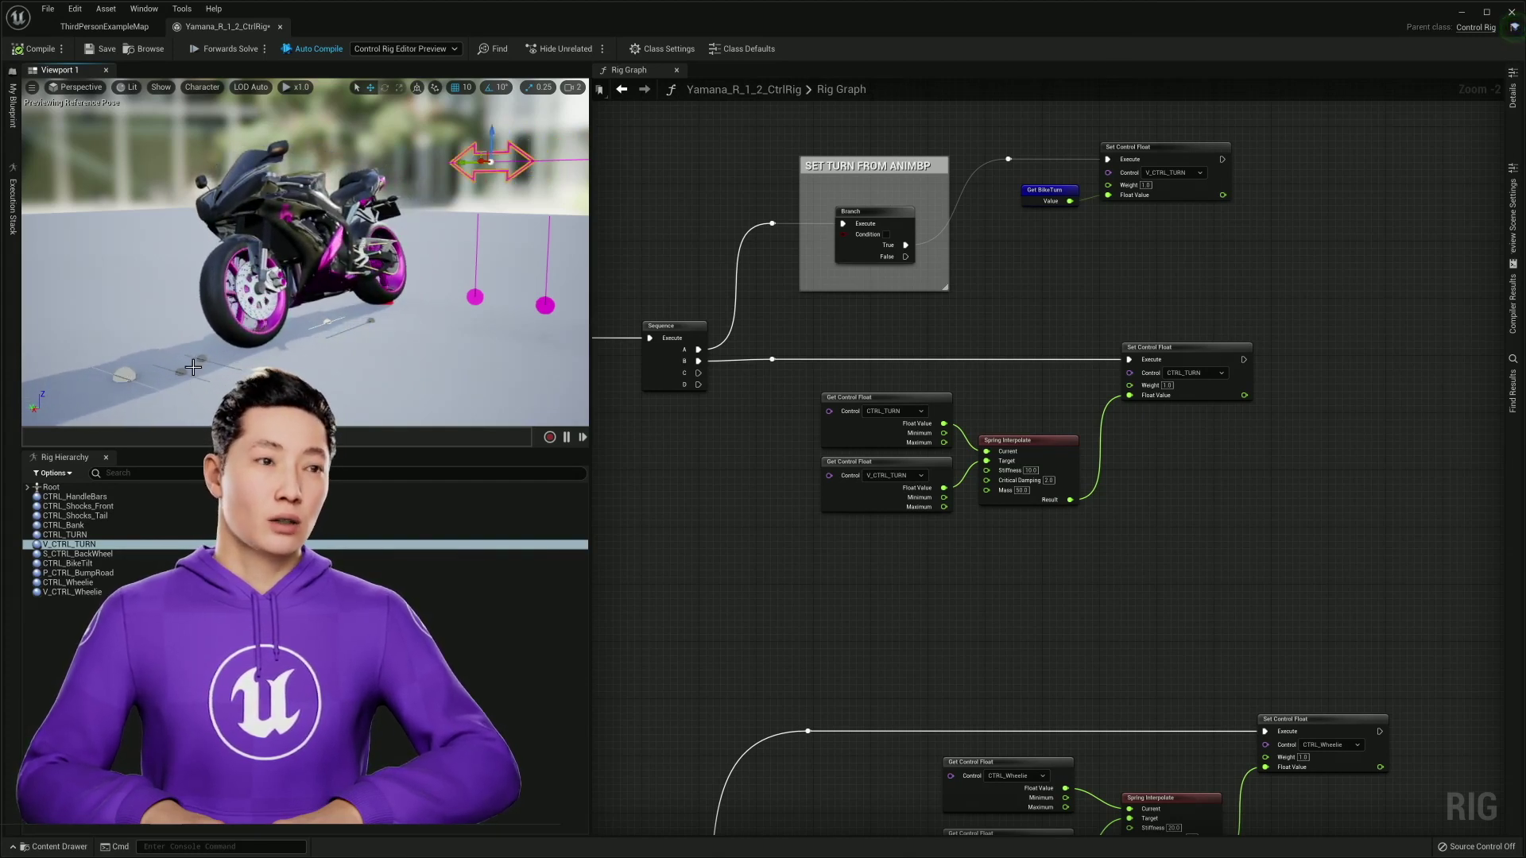
{"action": "left_click_drag", "start_coordinate": [490, 162], "coordinate": [521, 162]}
{"action": "right_click_drag", "start_coordinate": [992, 368], "coordinate": [983, 383]}
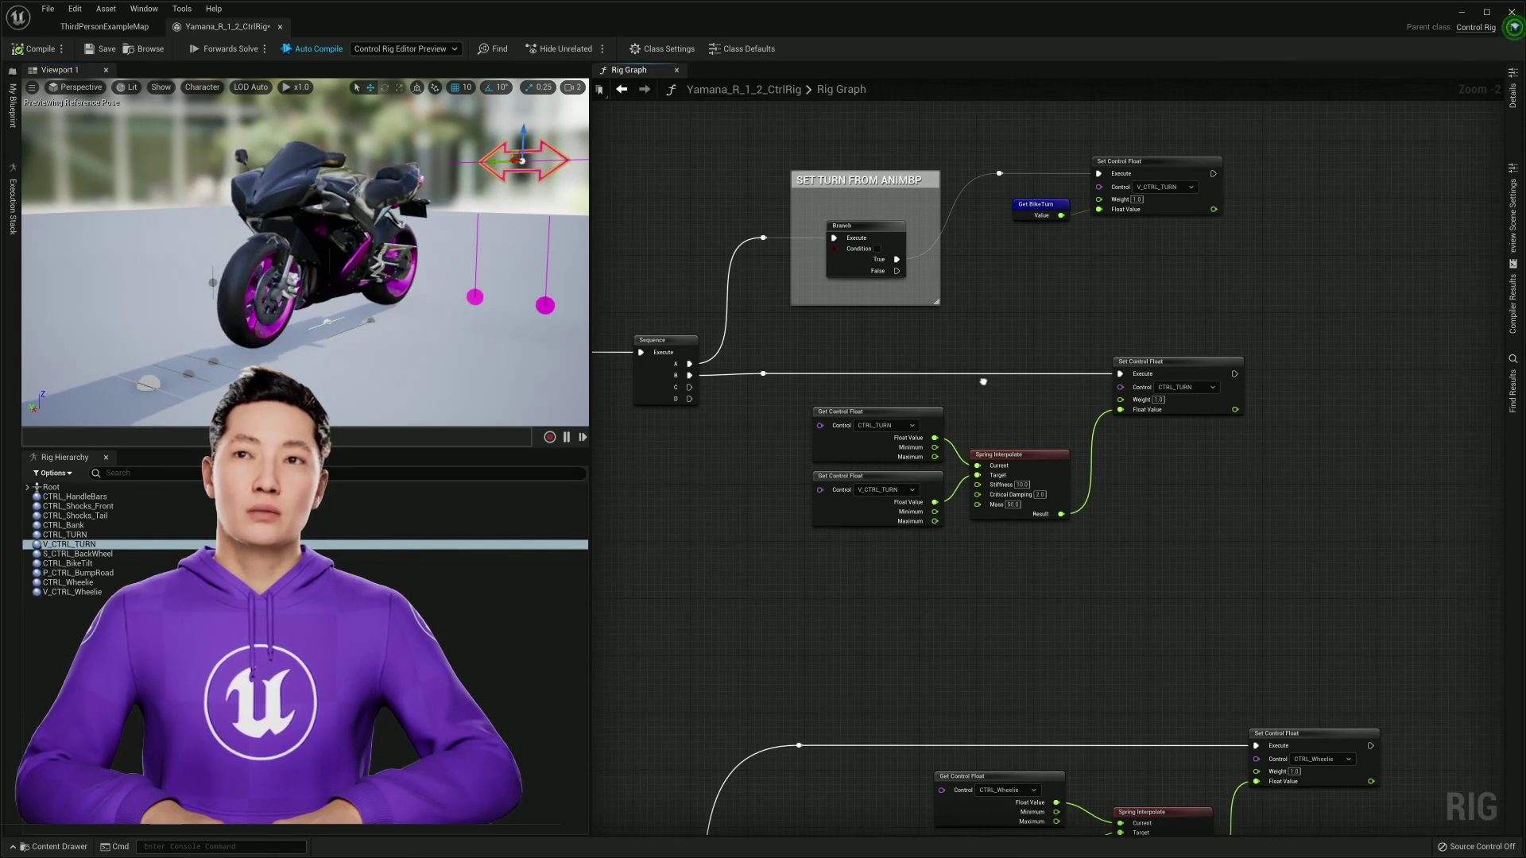
- Select the SET TURN FROM ANIMBP group, then pan up to the CTRL_Wheelie spring nodes
{"action": "right_click_drag", "start_coordinate": [1017, 331], "coordinate": [998, 346]}
{"action": "left_click", "coordinate": [1032, 324]}
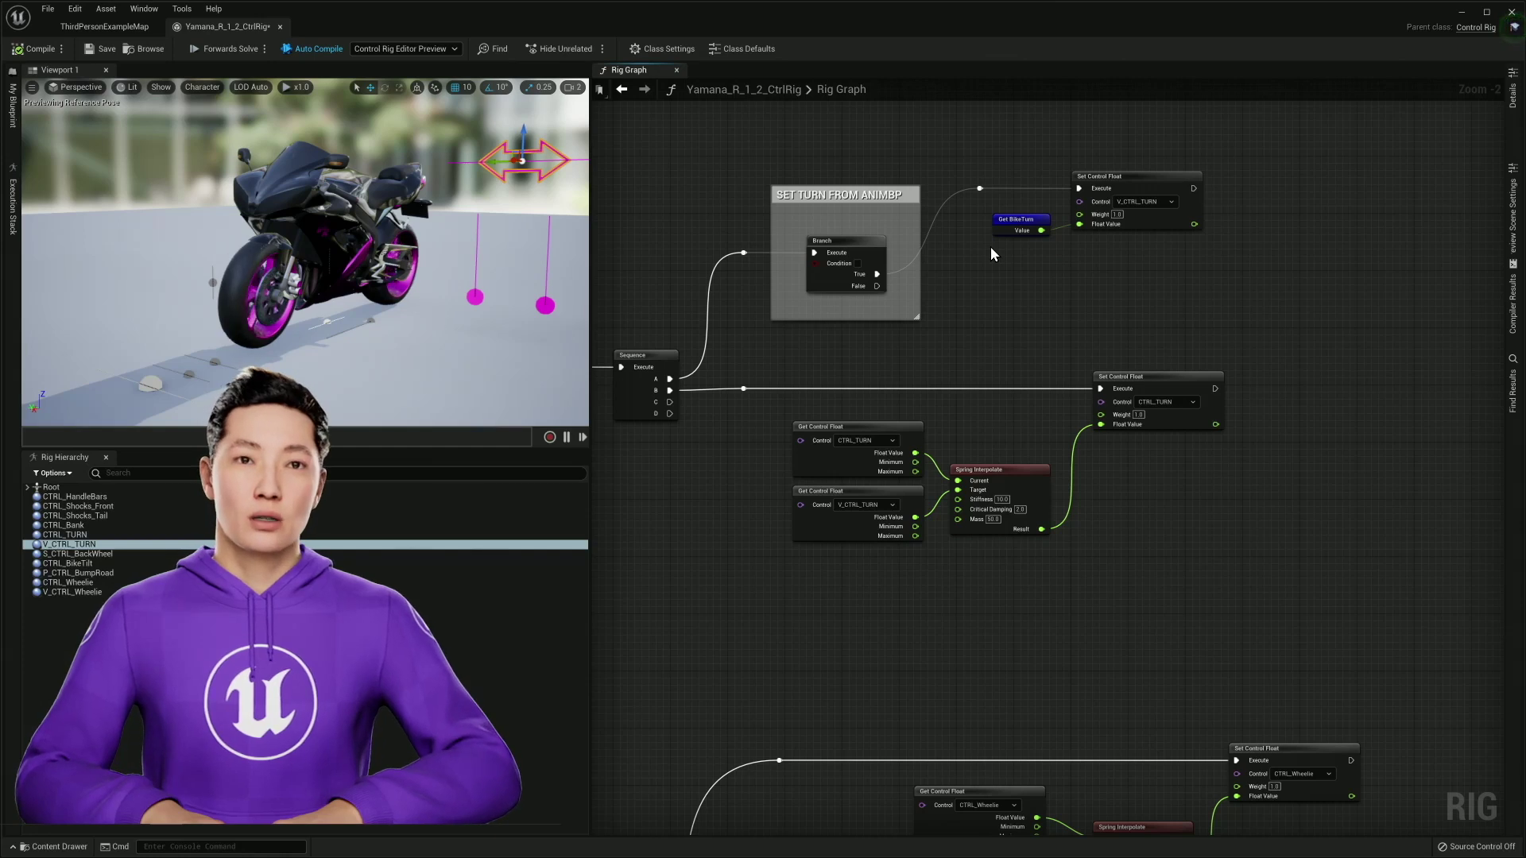
{"action": "left_click_drag", "start_coordinate": [818, 141], "coordinate": [1094, 326]}
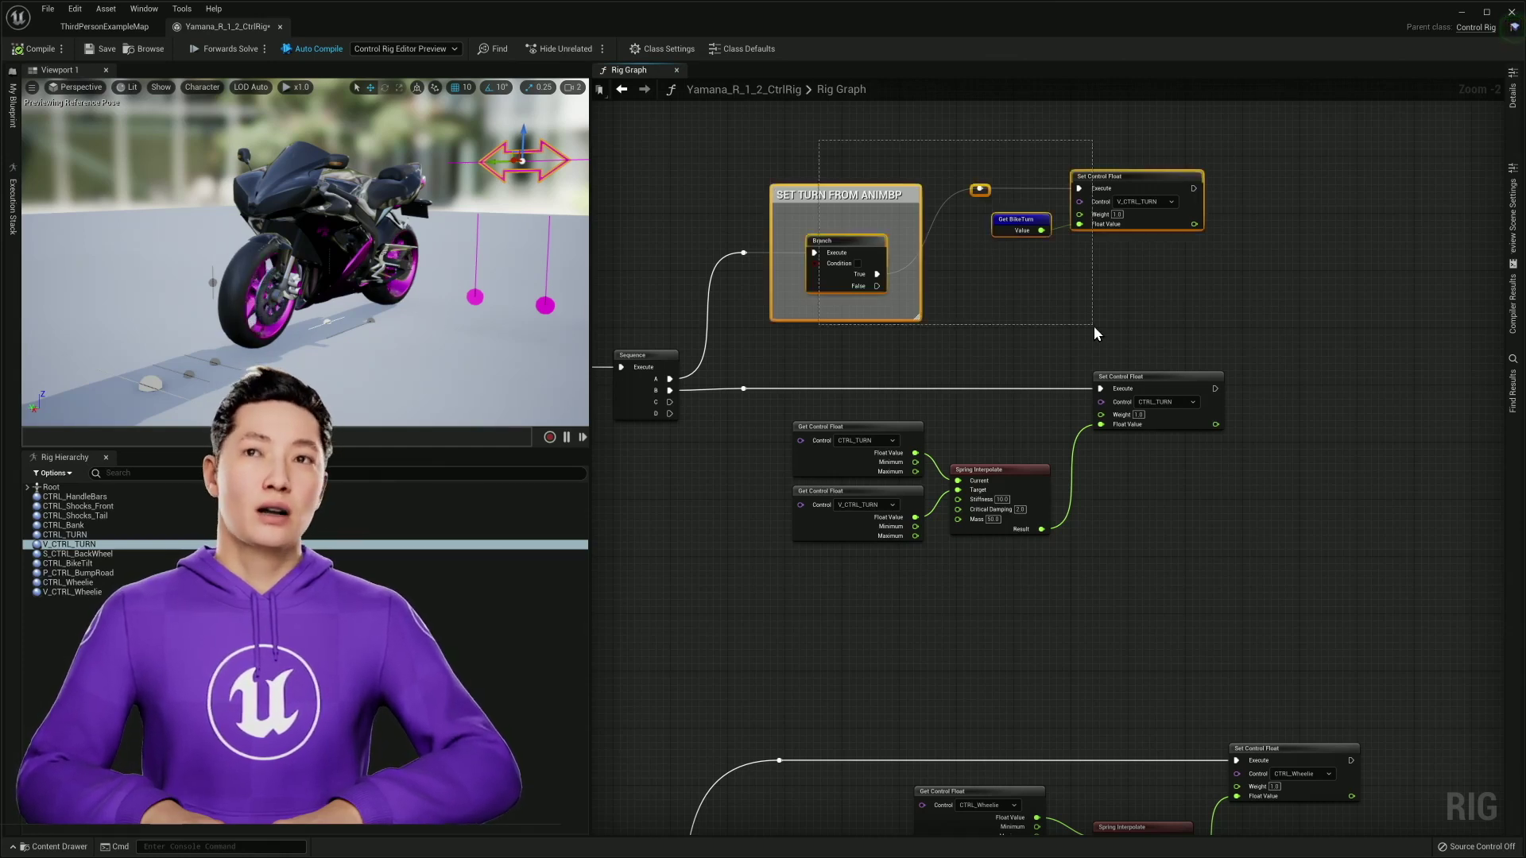
{"action": "right_click_drag", "start_coordinate": [1022, 617], "coordinate": [1016, 173]}
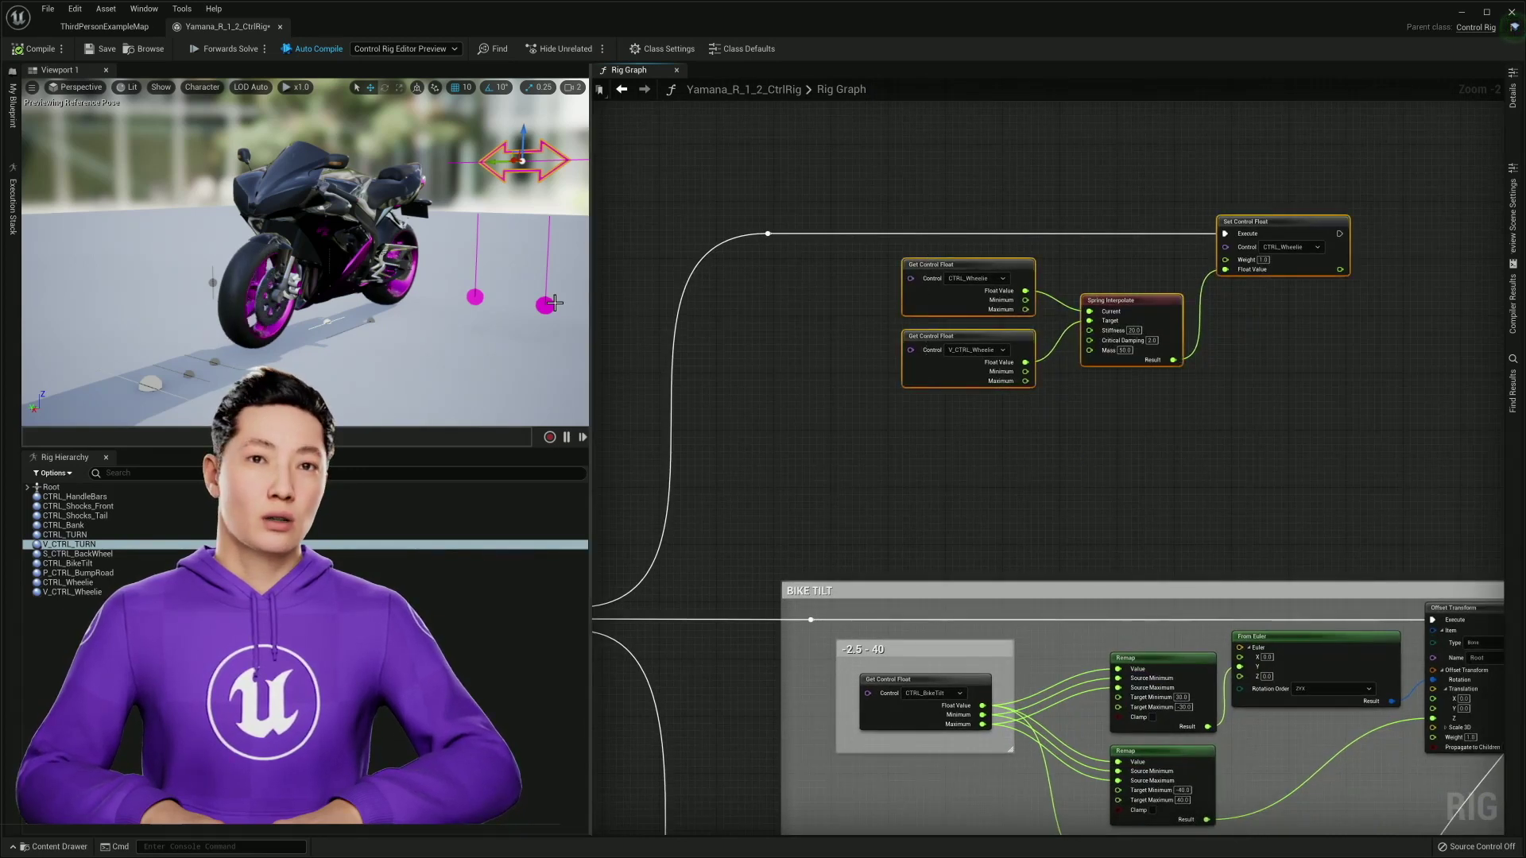
{"action": "left_click", "coordinate": [553, 303]}
{"action": "mouse_move", "coordinate": [551, 280]}
{"action": "left_mouse_down"}
{"action": "mouse_move", "coordinate": [551, 208]}
{"action": "mouse_move", "coordinate": [549, 304]}
{"action": "left_mouse_up"}
{"action": "left_click", "coordinate": [1165, 422]}
{"action": "scroll", "coordinate": [1113, 350], "scroll_direction": "up", "scroll_amount": 3}
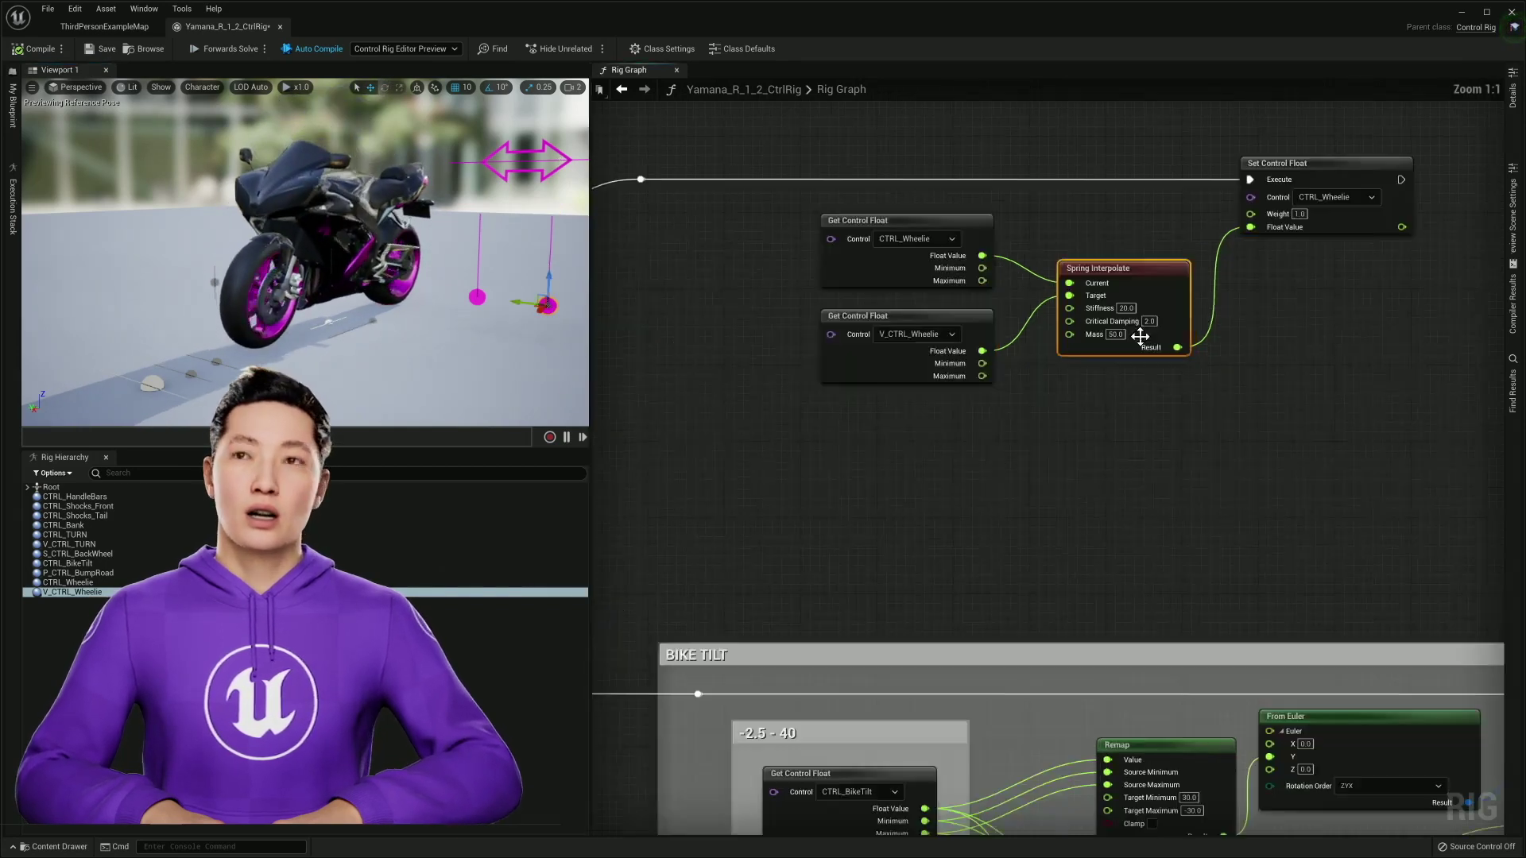
{"action": "left_click_drag", "start_coordinate": [1011, 264], "coordinate": [1053, 366]}
{"action": "left_click_drag", "start_coordinate": [1104, 486], "coordinate": [1003, 284]}
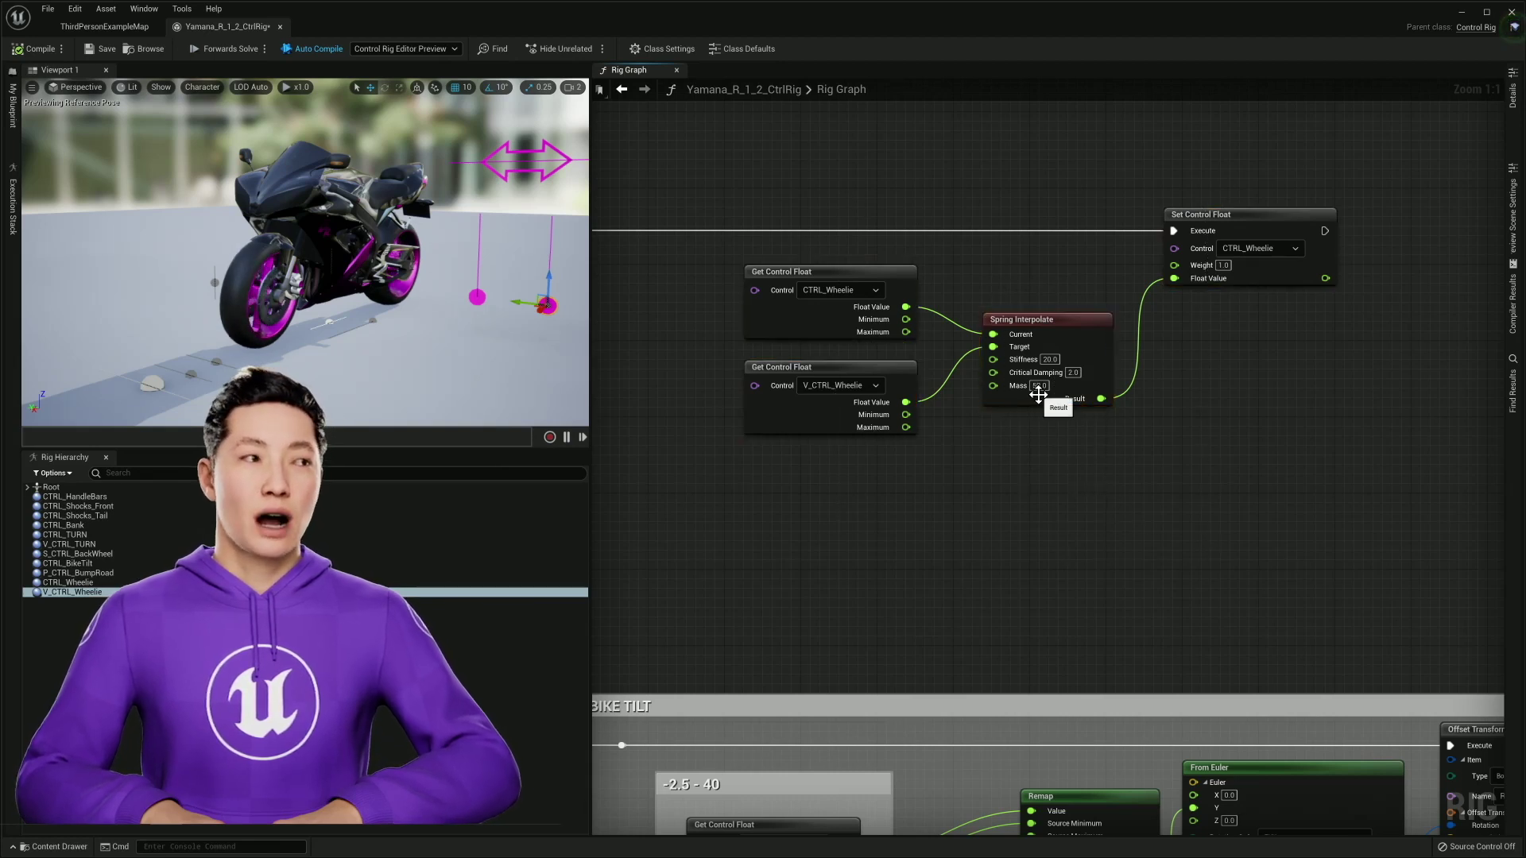
{"action": "mouse_move", "coordinate": [547, 305]}
{"action": "left_mouse_down"}
{"action": "mouse_move", "coordinate": [550, 215]}
{"action": "mouse_move", "coordinate": [547, 306]}
{"action": "left_mouse_up"}
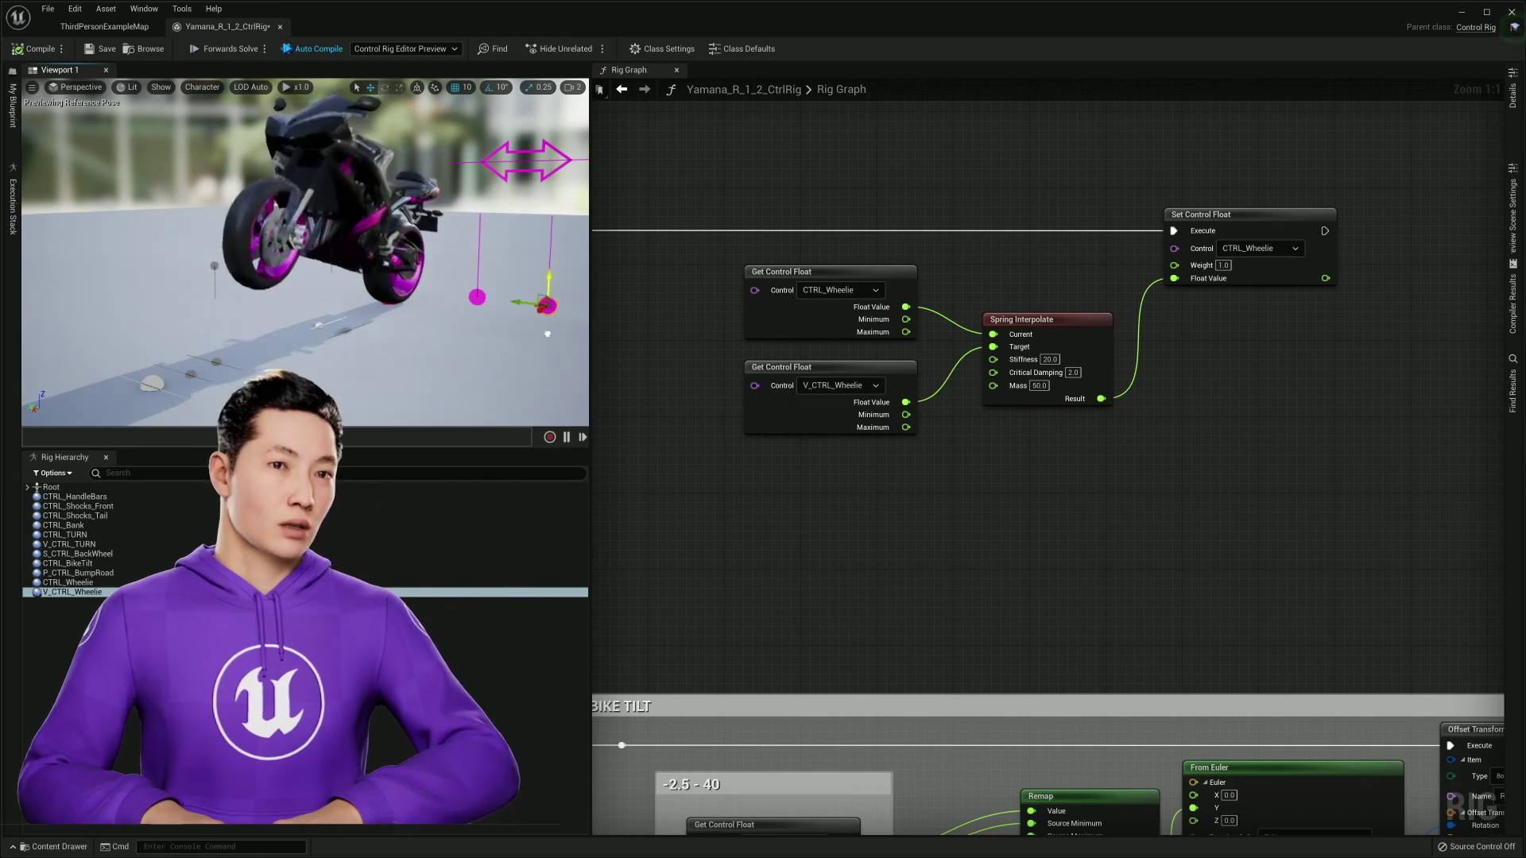
{"action": "right_click_drag", "start_coordinate": [1000, 516], "coordinate": [1000, 343]}
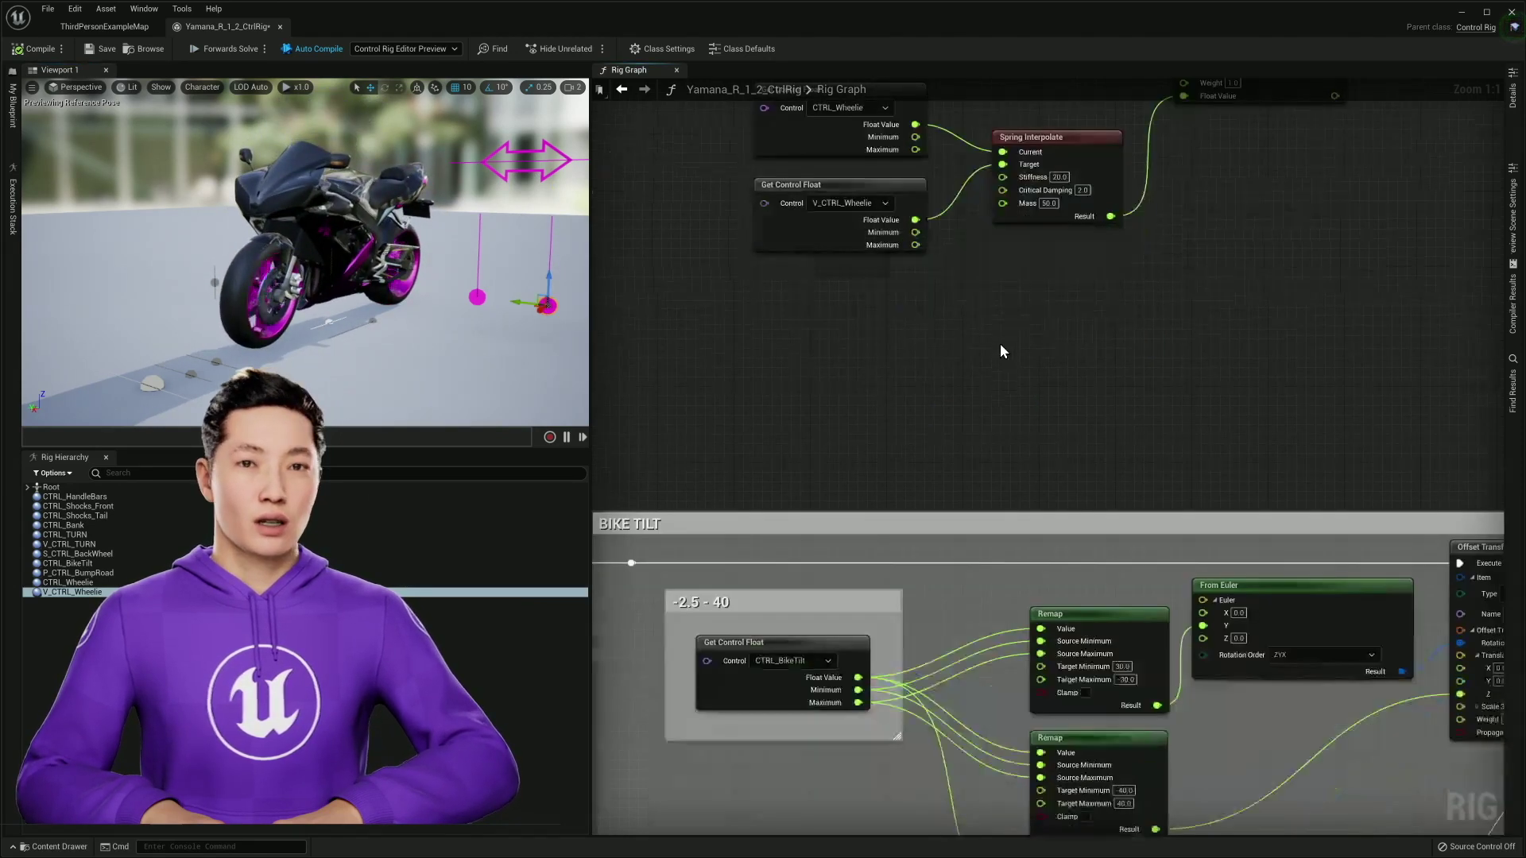
{"action": "scroll", "coordinate": [1000, 343], "scroll_direction": "down", "scroll_amount": 3}
{"action": "right_click_drag", "start_coordinate": [978, 501], "coordinate": [923, 232]}
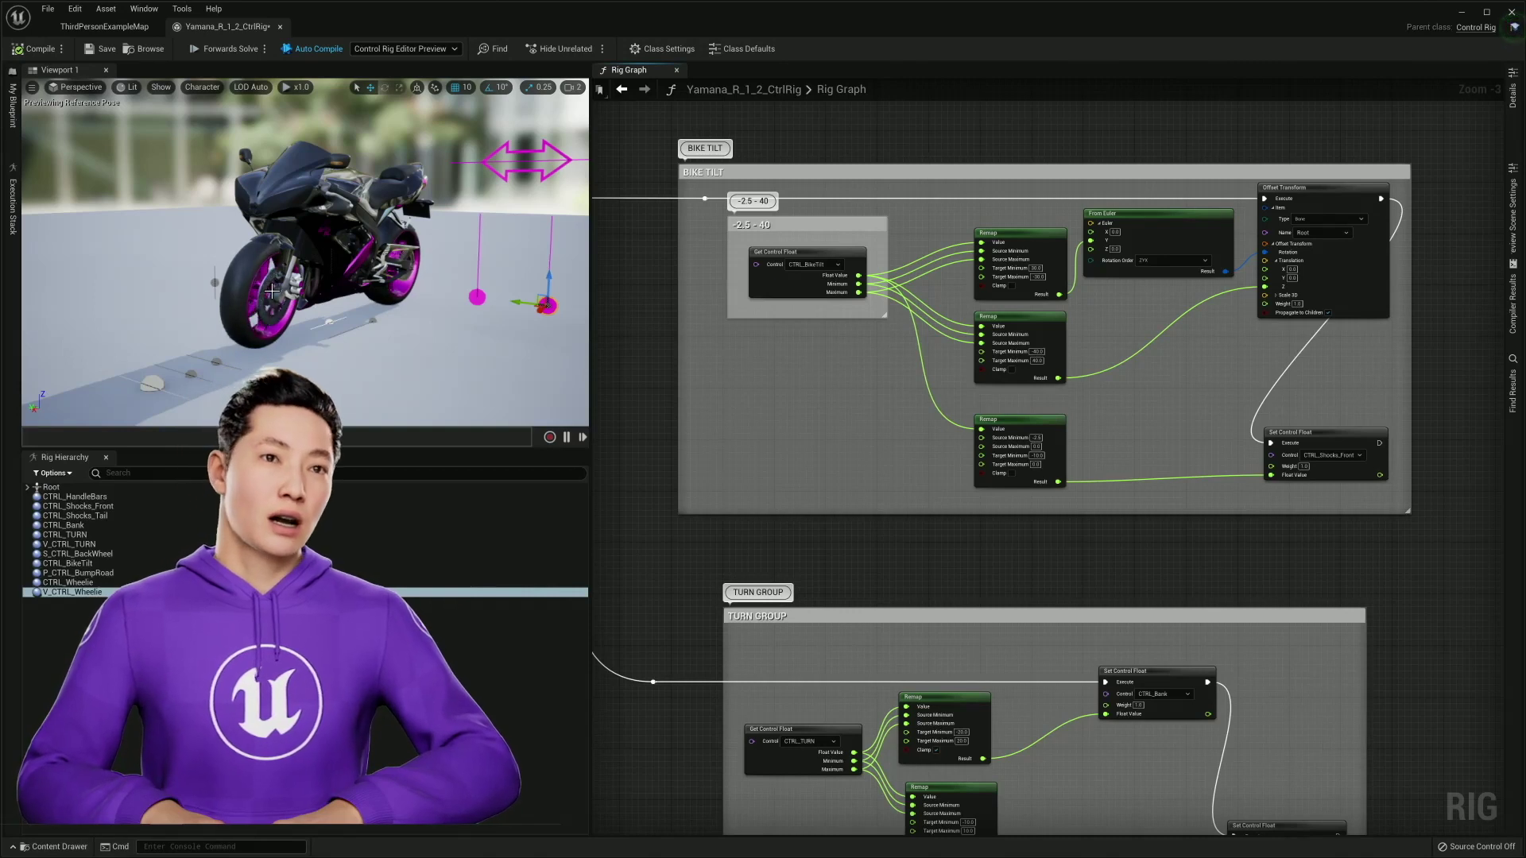
- Bring the turn group into view and swing the turn control side to side
{"action": "right_click_drag", "start_coordinate": [1280, 490], "coordinate": [1109, 314]}
{"action": "right_click_drag", "start_coordinate": [1038, 460], "coordinate": [1026, 385]}
{"action": "scroll", "coordinate": [1021, 391], "scroll_direction": "up", "scroll_amount": 1}
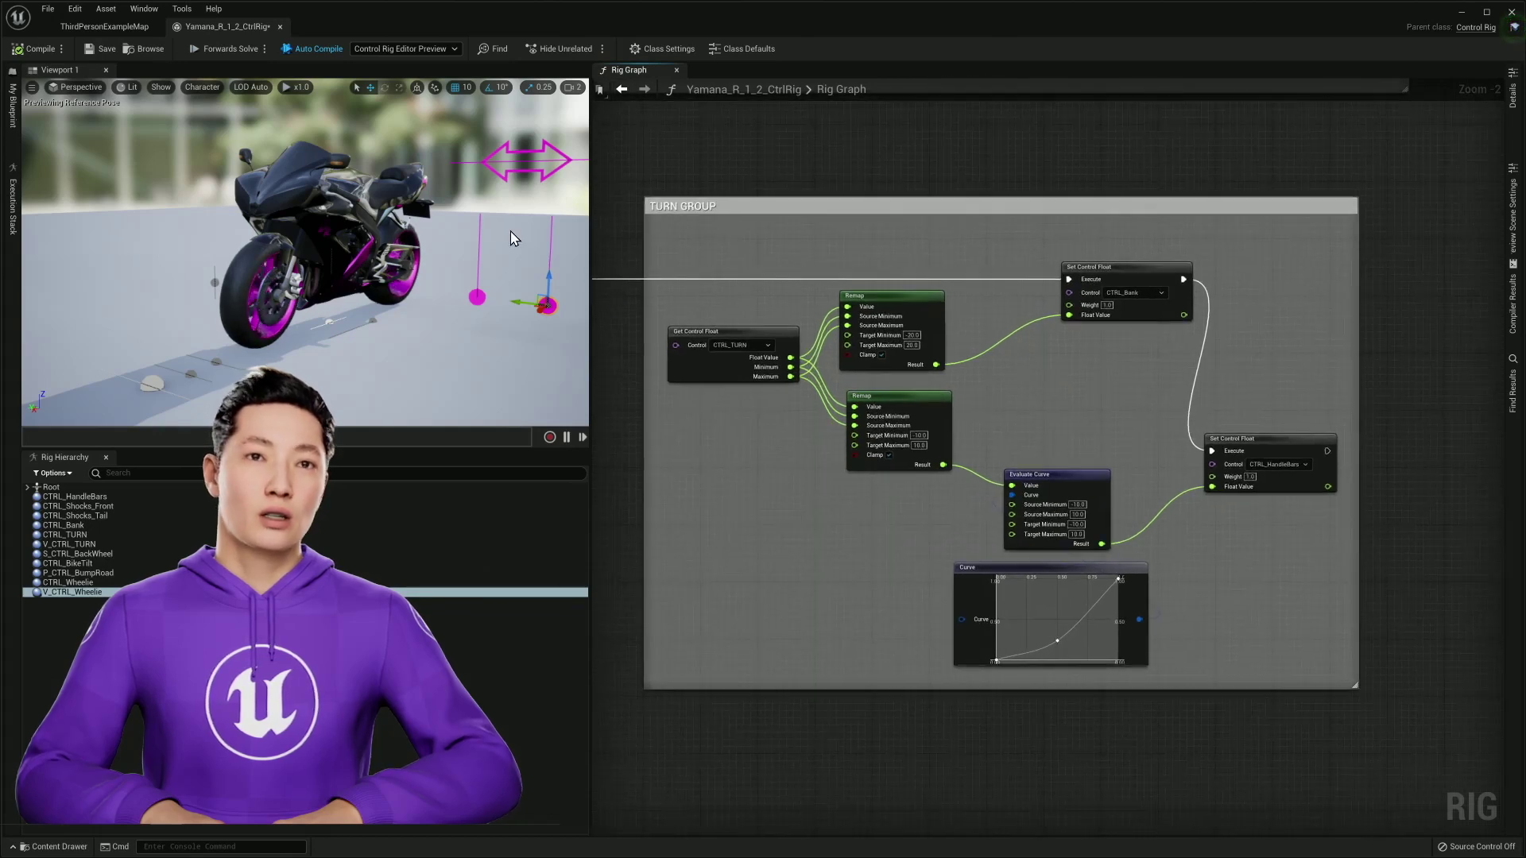
{"action": "left_click", "coordinate": [533, 170]}
{"action": "mouse_move", "coordinate": [503, 163]}
{"action": "left_mouse_down"}
{"action": "mouse_move", "coordinate": [445, 162]}
{"action": "mouse_move", "coordinate": [525, 163]}
{"action": "mouse_move", "coordinate": [506, 170]}
{"action": "left_mouse_up"}
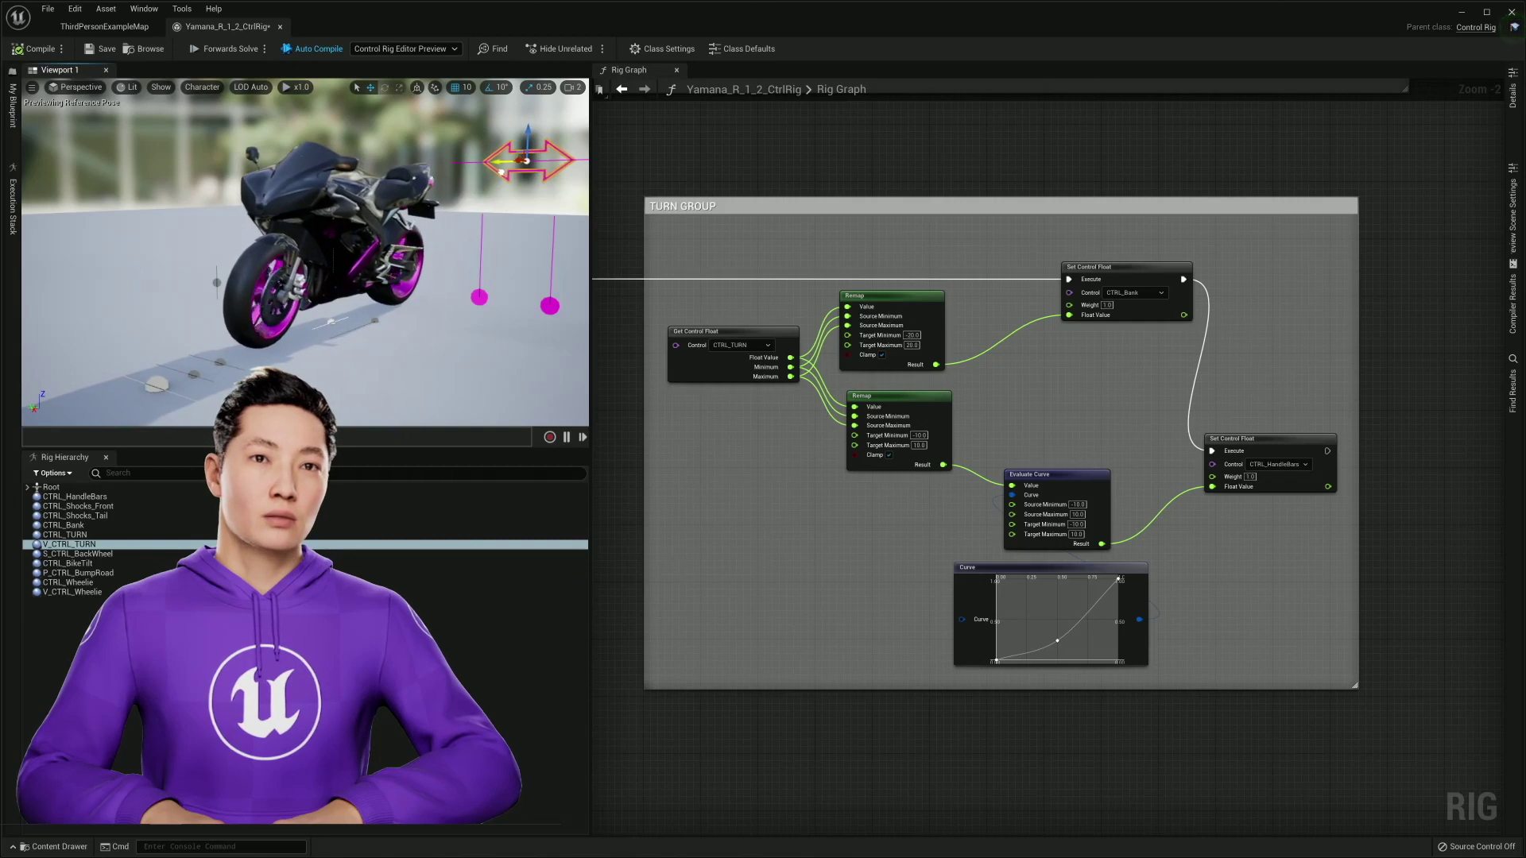
{"action": "right_click_drag", "start_coordinate": [1067, 442], "coordinate": [1038, 380]}
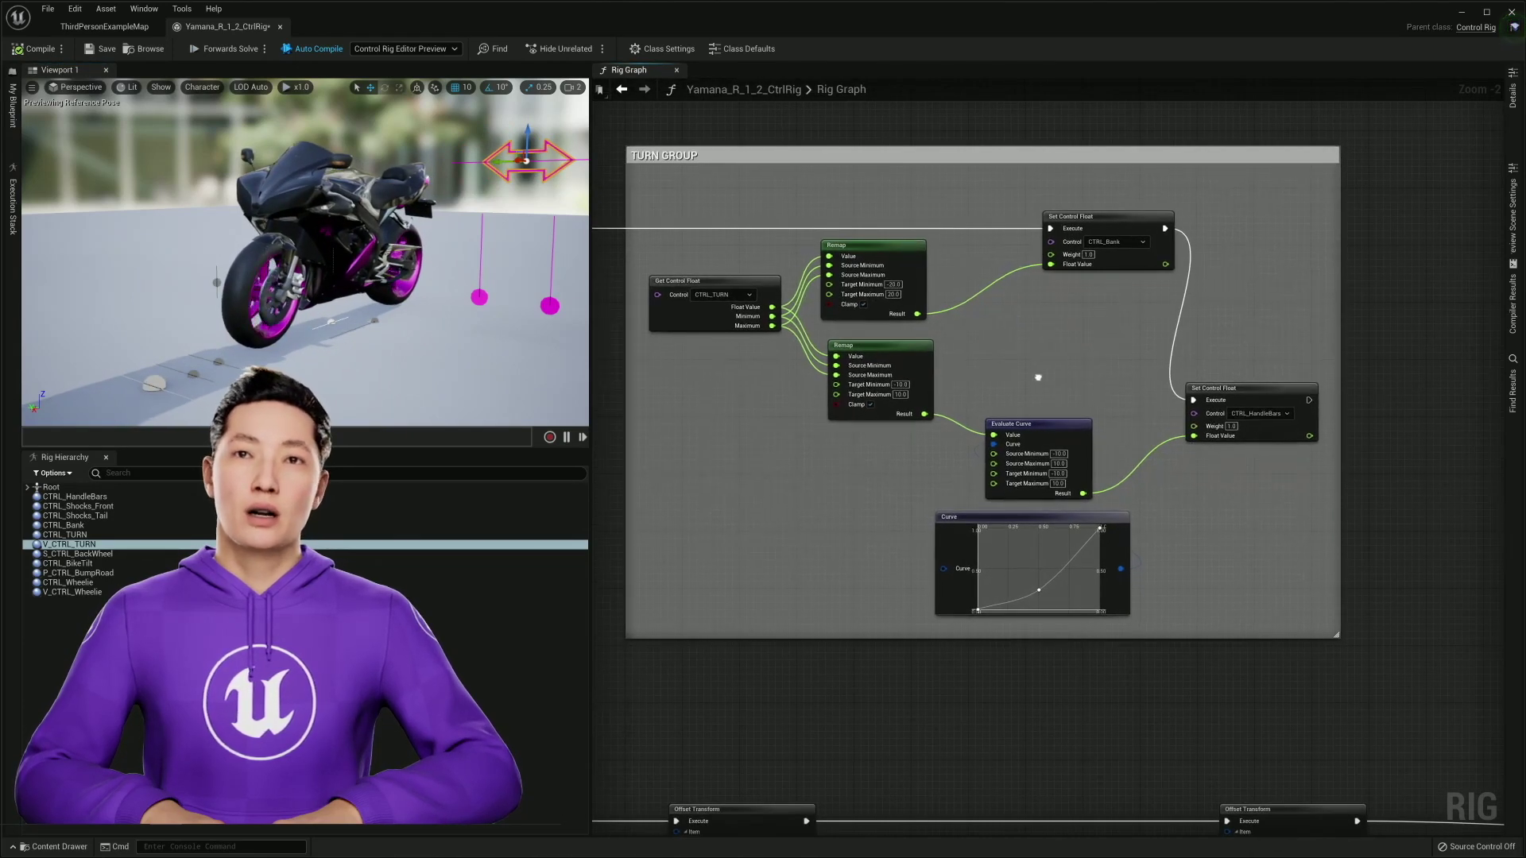
- Box-select the turn group's Evaluate Curve and Curve nodes
{"action": "scroll", "coordinate": [1037, 380], "scroll_direction": "up", "scroll_amount": 1}
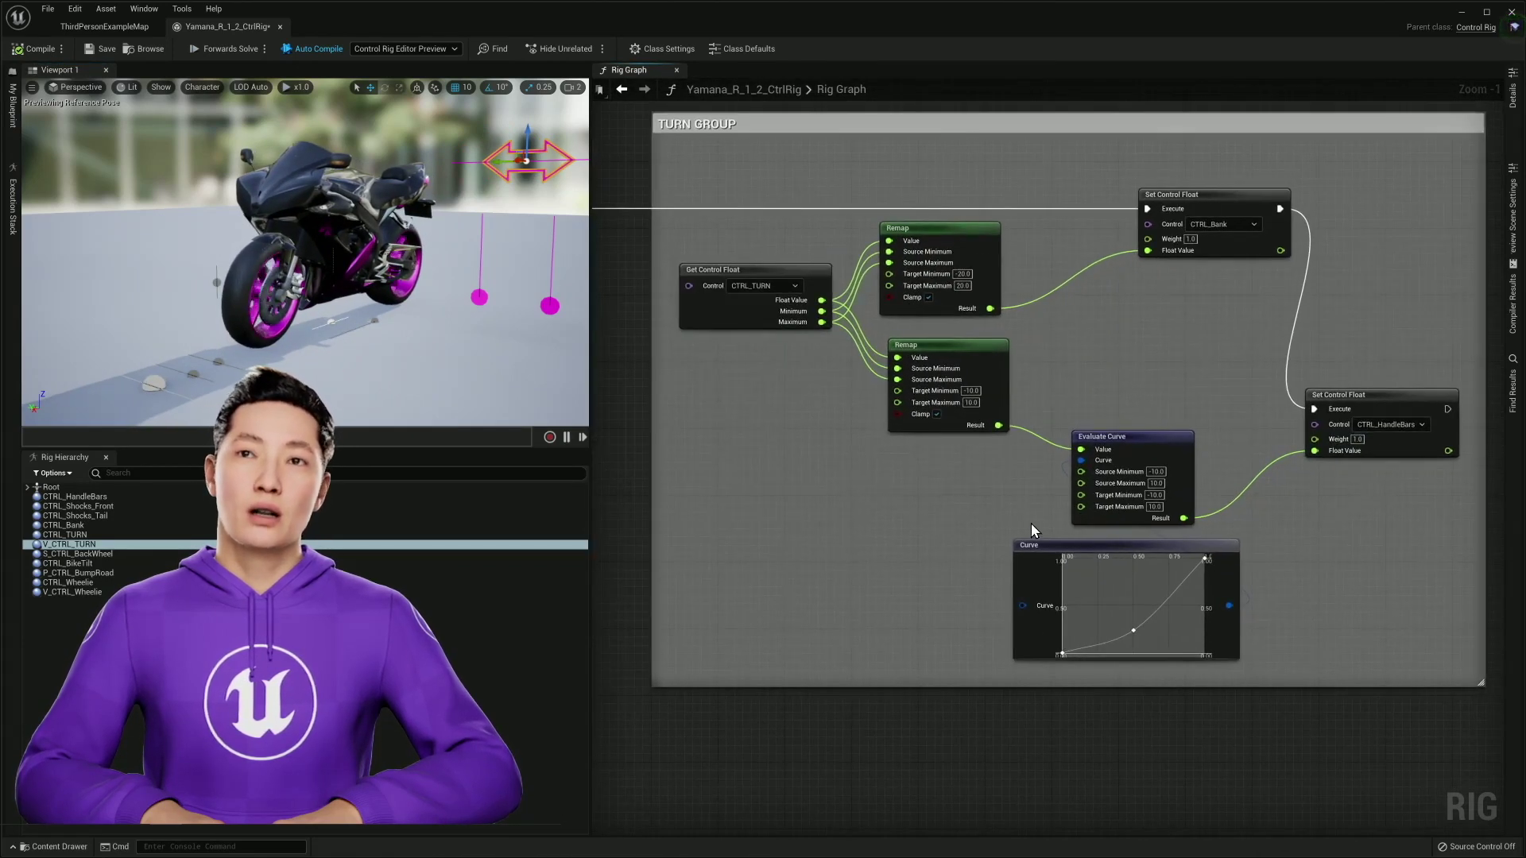
{"action": "left_click_drag", "start_coordinate": [957, 485], "coordinate": [1305, 583]}
{"action": "right_click_drag", "start_coordinate": [1305, 583], "coordinate": [1166, 337]}
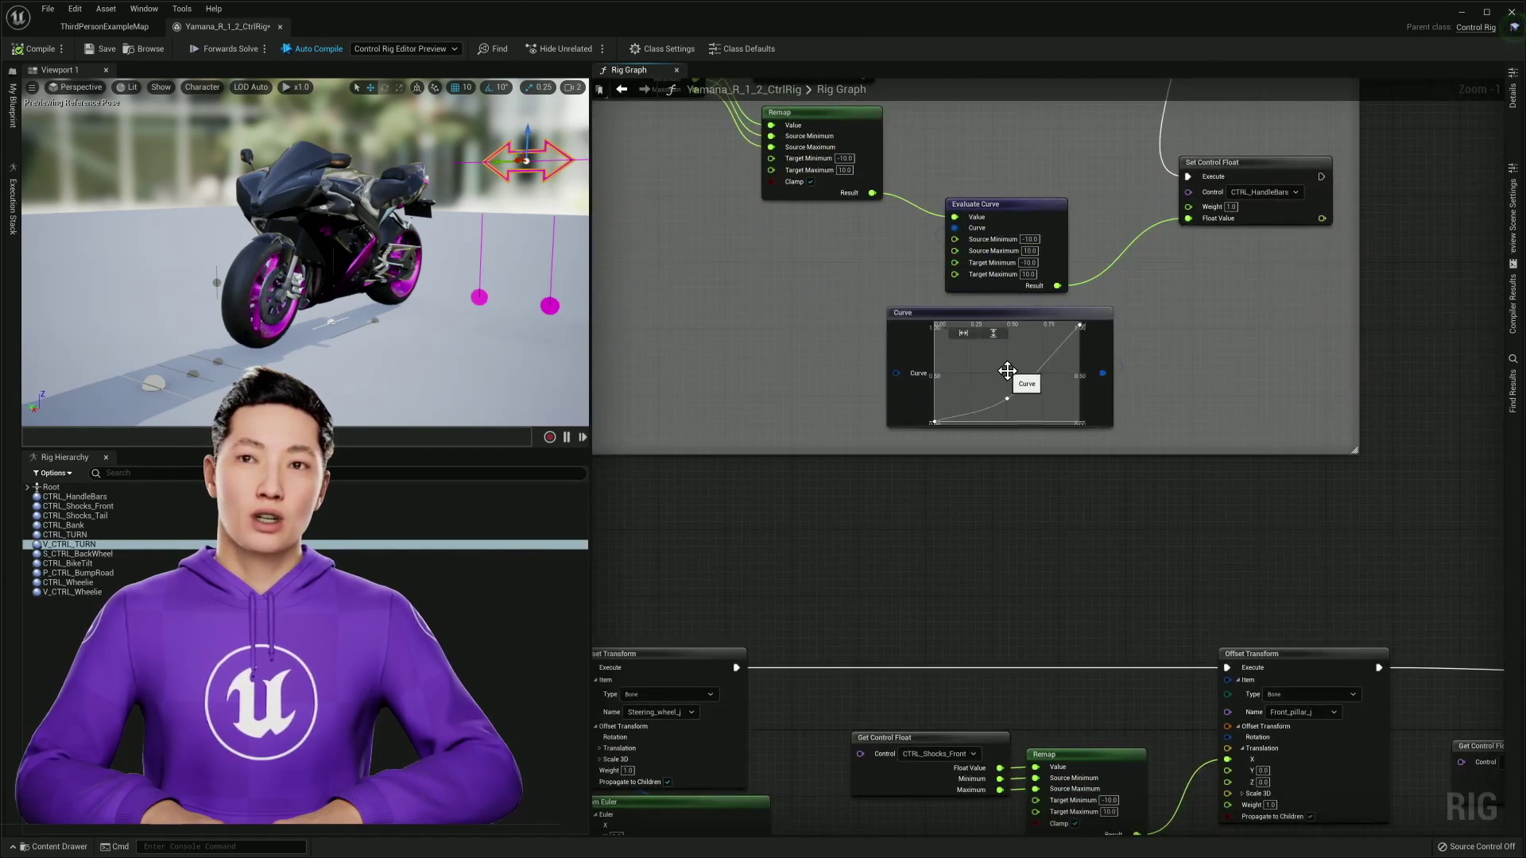
- Pan along the steering wheel and shocks Offset Transform nodes in the graph
{"action": "scroll", "coordinate": [1062, 421], "scroll_direction": "down", "scroll_amount": 2}
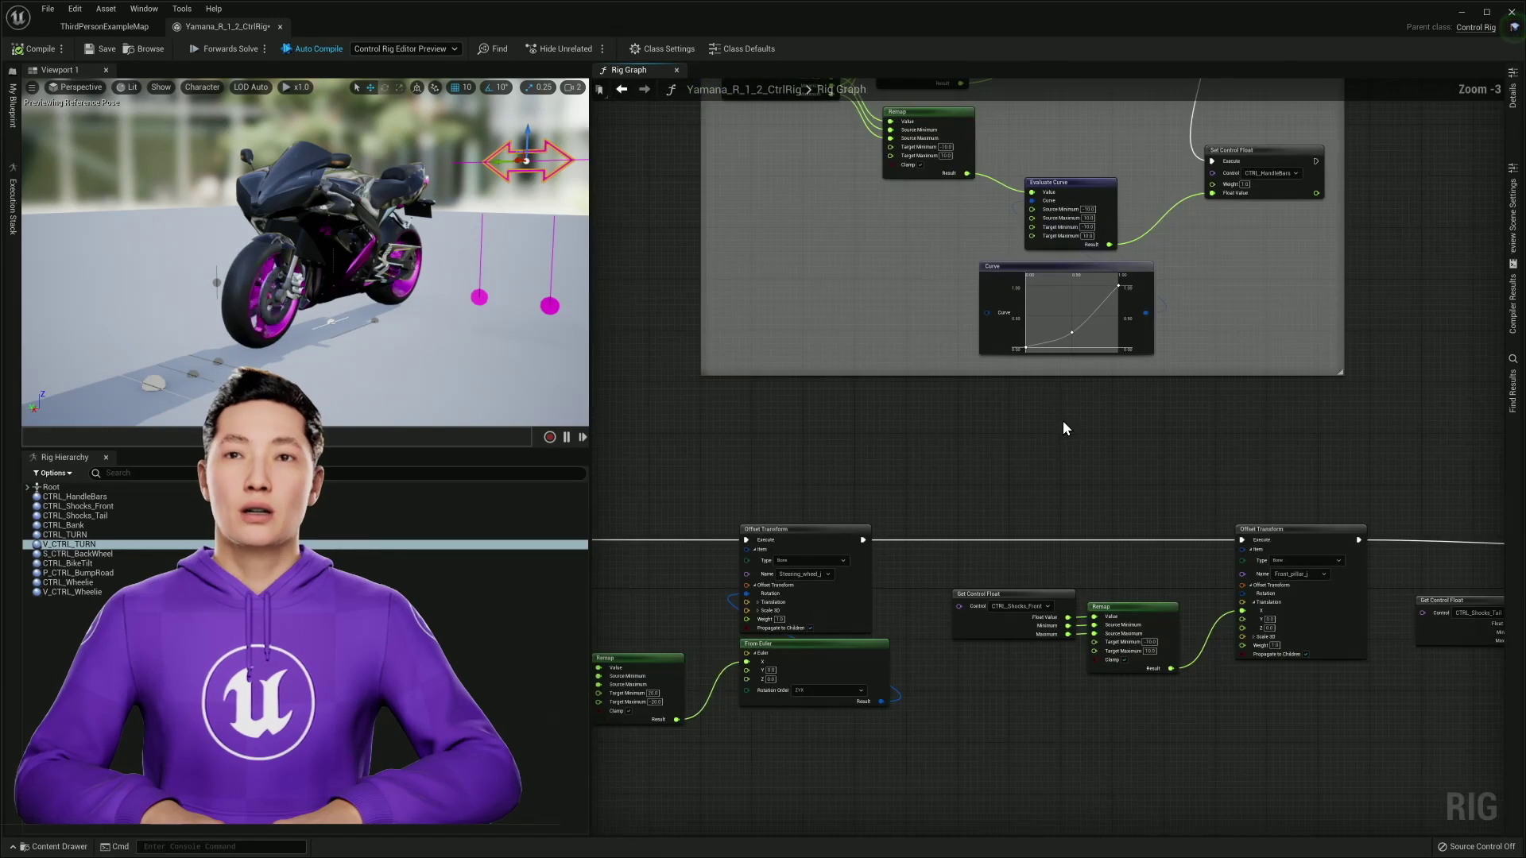
{"action": "right_click_drag", "start_coordinate": [1062, 422], "coordinate": [1116, 354]}
{"action": "scroll", "coordinate": [1116, 363], "scroll_direction": "down", "scroll_amount": 3}
{"action": "scroll", "coordinate": [1077, 349], "scroll_direction": "up", "scroll_amount": 3}
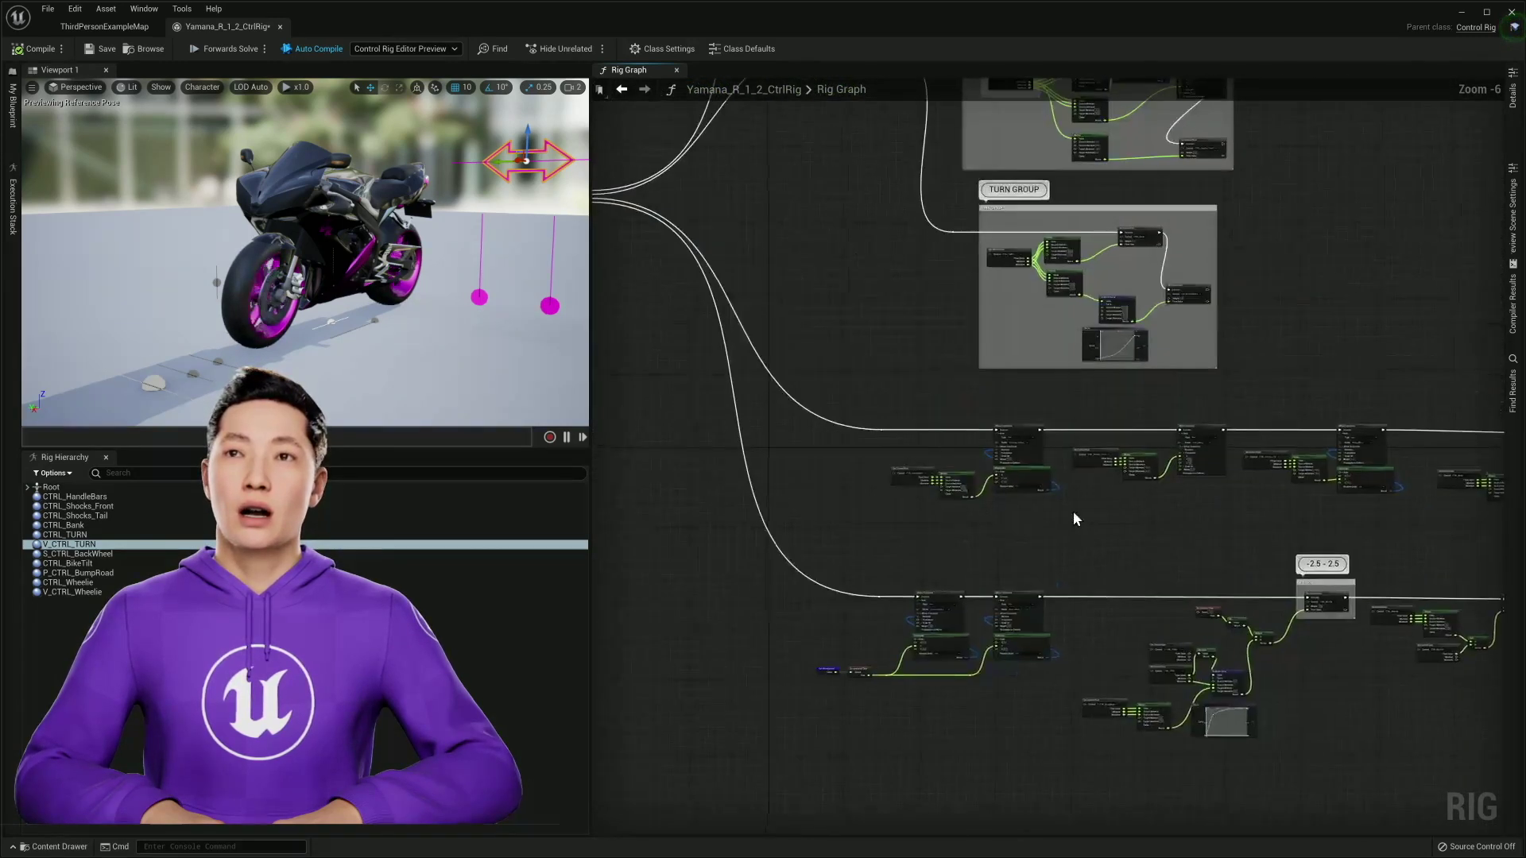
{"action": "right_click_drag", "start_coordinate": [866, 421], "coordinate": [896, 403]}
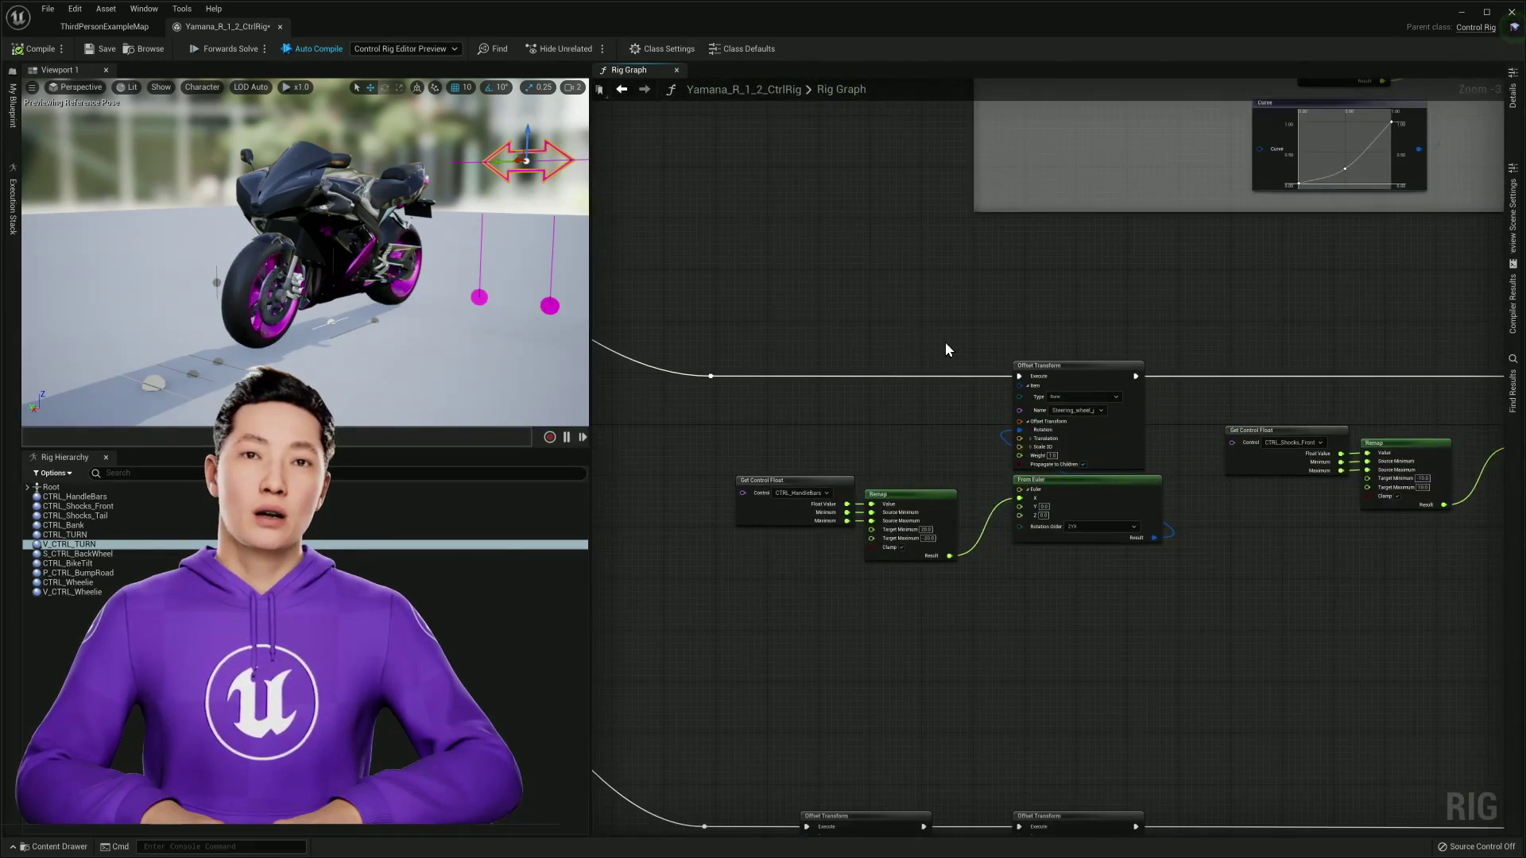
{"action": "right_click_drag", "start_coordinate": [1206, 341], "coordinate": [853, 308]}
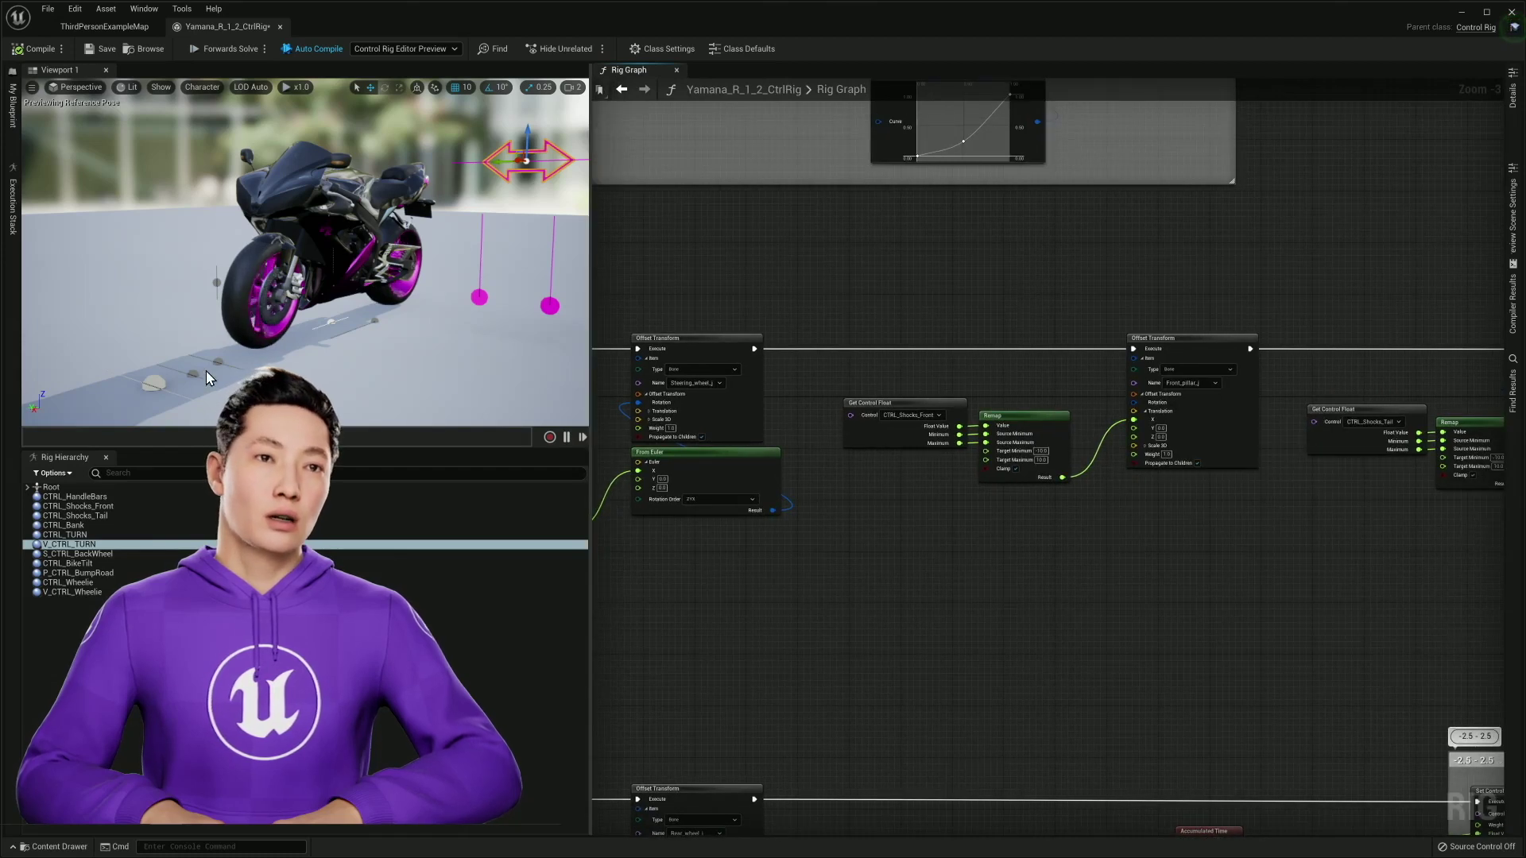
{"action": "right_click_drag", "start_coordinate": [1060, 307], "coordinate": [845, 303]}
{"action": "right_click_drag", "start_coordinate": [1013, 293], "coordinate": [841, 289]}
{"action": "right_click_drag", "start_coordinate": [1048, 282], "coordinate": [1015, 280]}
- Centre and zoom in on the wheel rotation Offset Transform nodes
{"action": "scroll", "coordinate": [1372, 252], "scroll_direction": "down", "scroll_amount": 1}
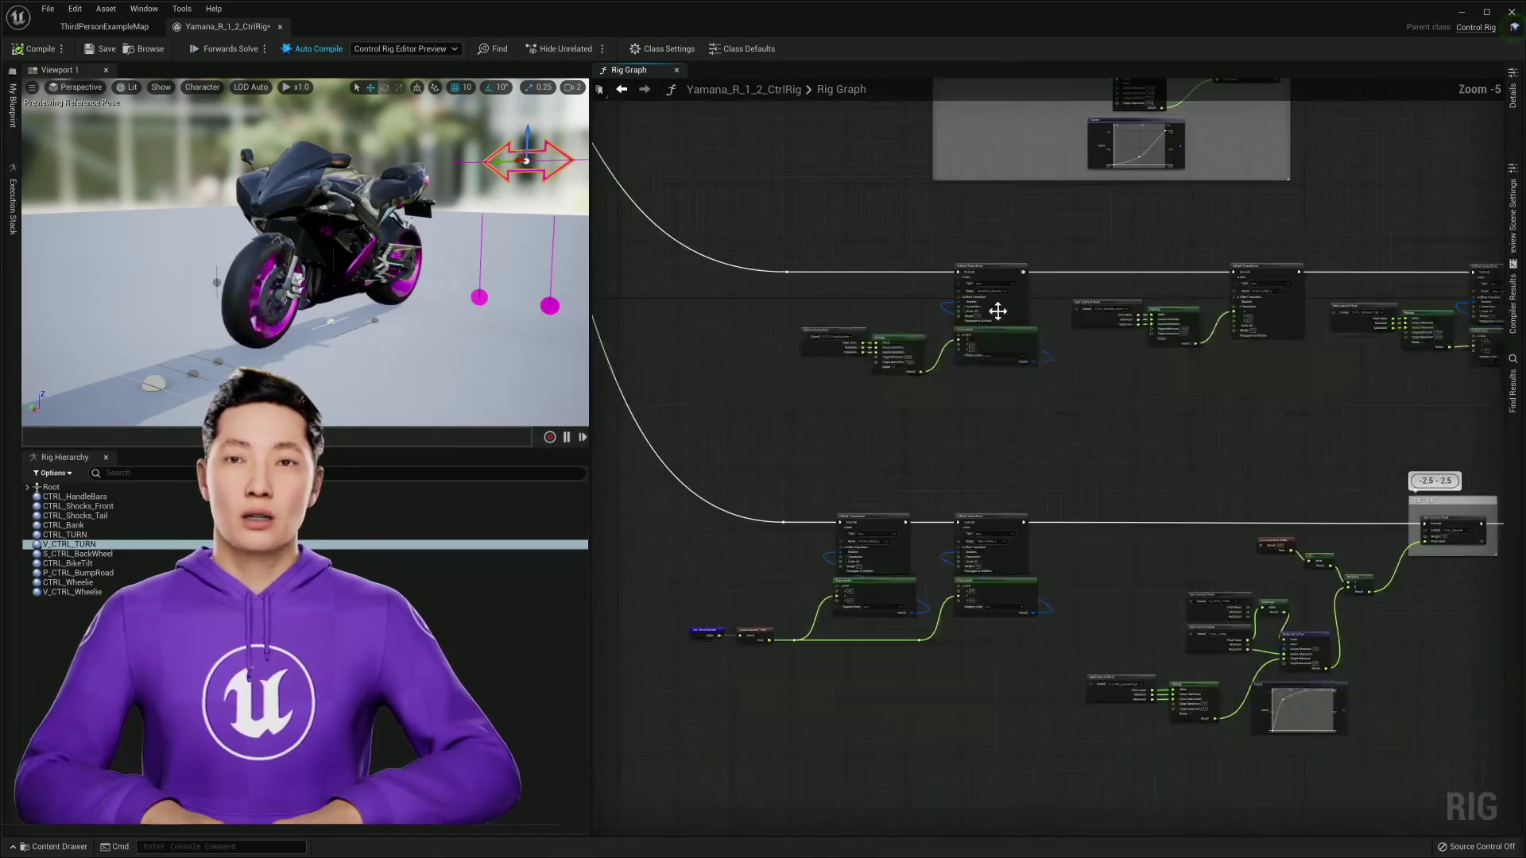
{"action": "scroll", "coordinate": [1020, 327], "scroll_direction": "down", "scroll_amount": 1}
{"action": "scroll", "coordinate": [1020, 327], "scroll_direction": "up", "scroll_amount": 2}
{"action": "right_click_drag", "start_coordinate": [941, 375], "coordinate": [1090, 436]}
{"action": "scroll", "coordinate": [1169, 362], "scroll_direction": "down", "scroll_amount": 1}
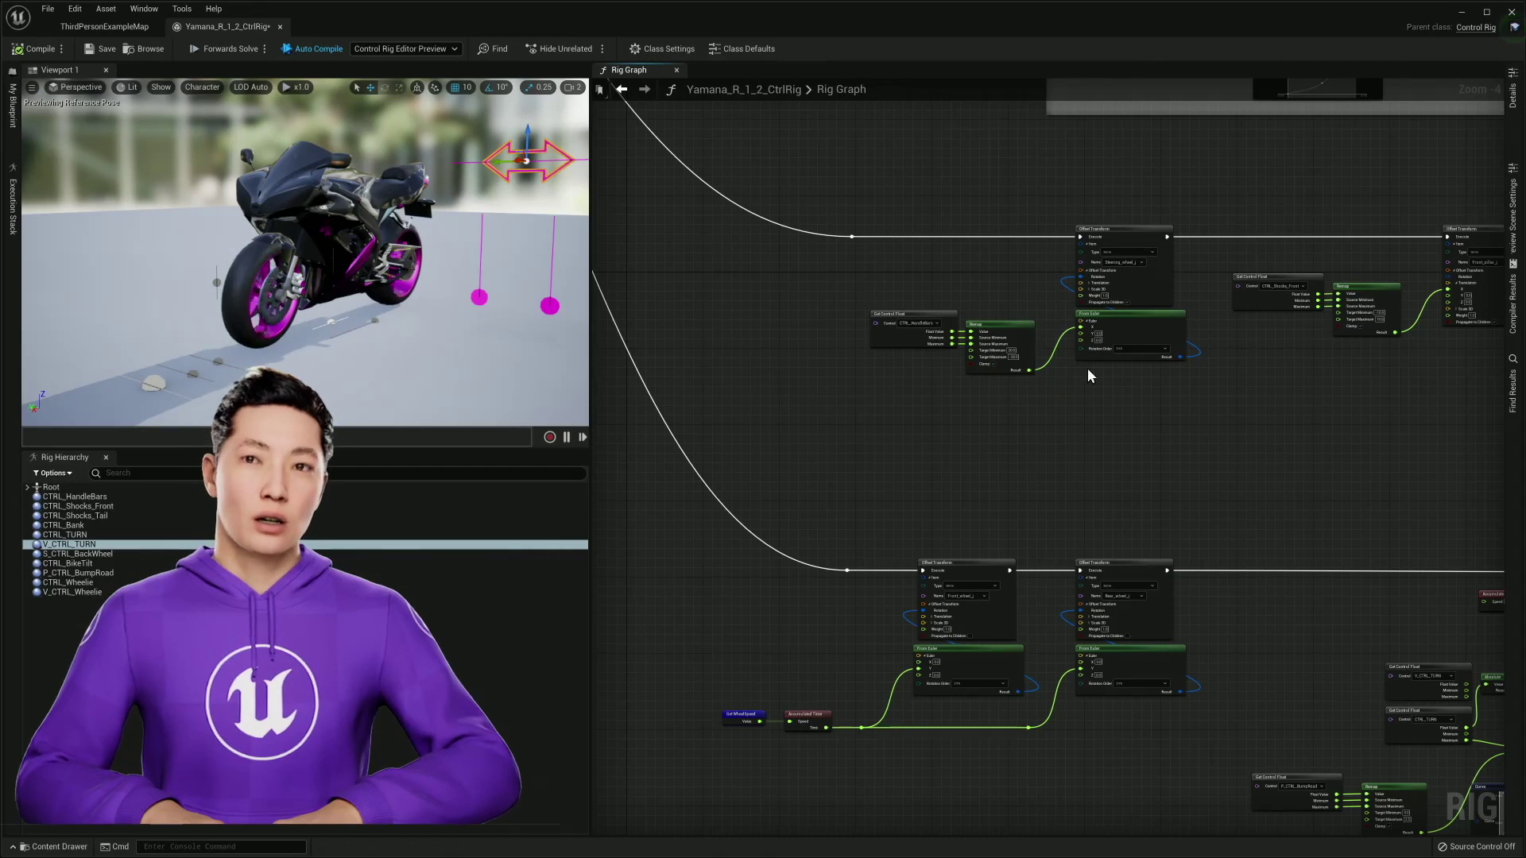
{"action": "right_click_drag", "start_coordinate": [1060, 505], "coordinate": [1124, 315]}
{"action": "scroll", "coordinate": [909, 451], "scroll_direction": "up", "scroll_amount": 3}
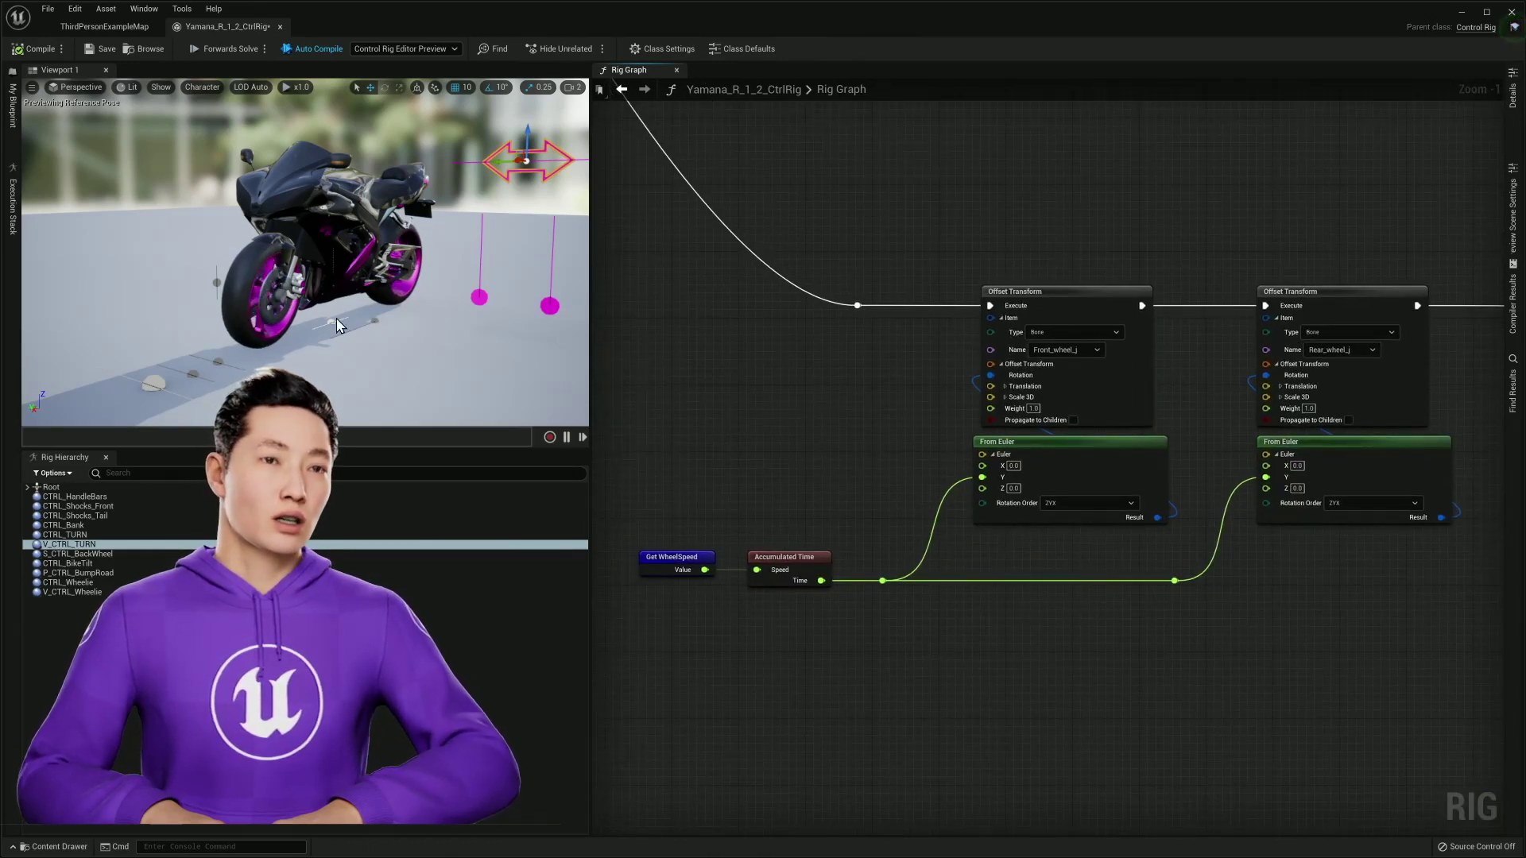
{"action": "mouse_move", "coordinate": [355, 317]}
{"action": "right_mouse_down"}
{"action": "mouse_move", "coordinate": [389, 332]}
{"action": "mouse_move", "coordinate": [361, 309]}
{"action": "right_mouse_up"}
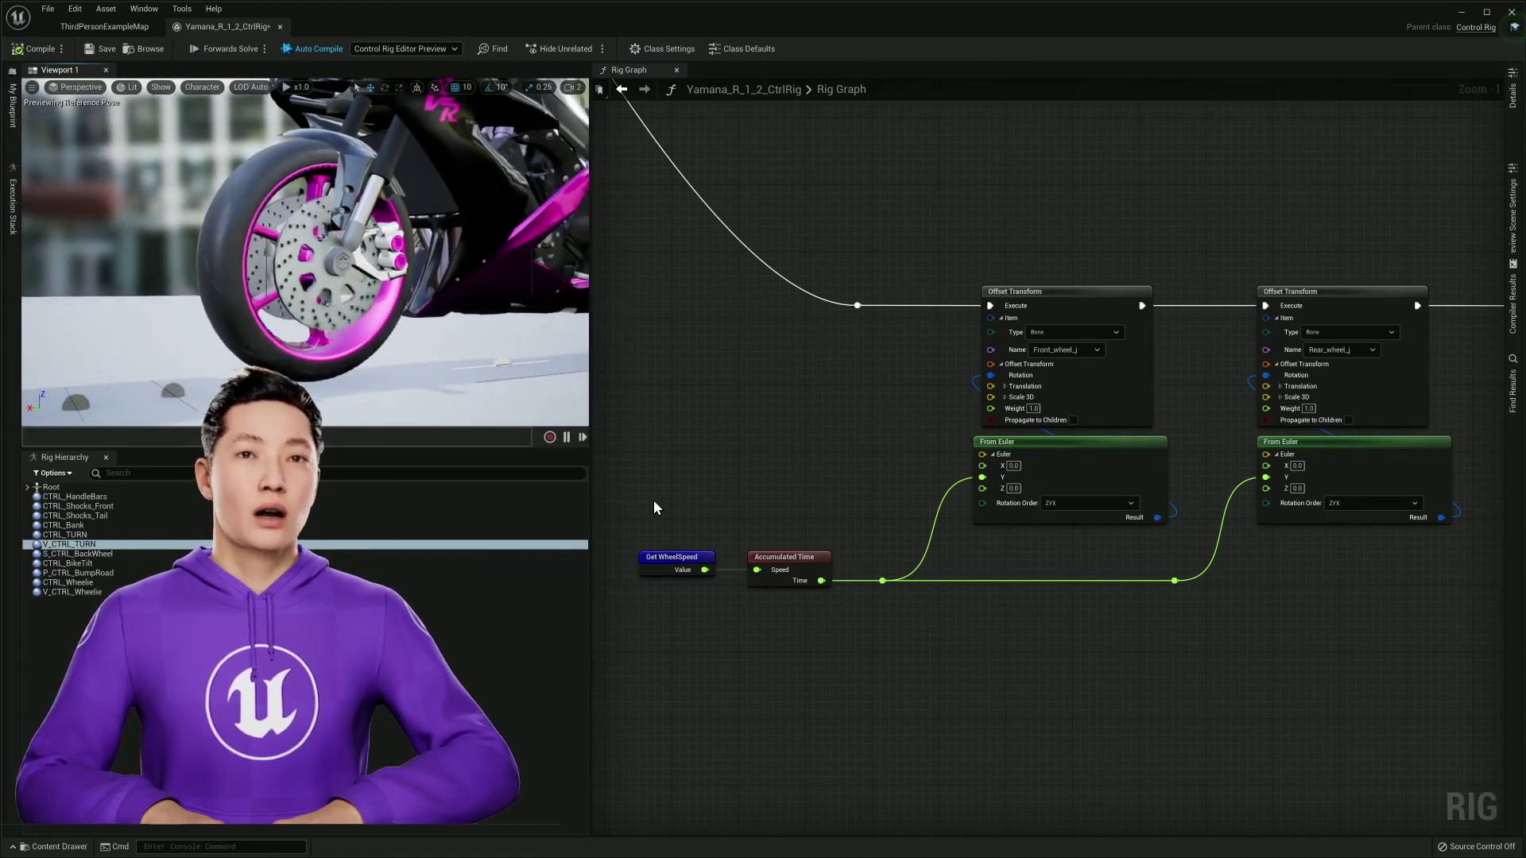
{"action": "left_click", "coordinate": [673, 566]}
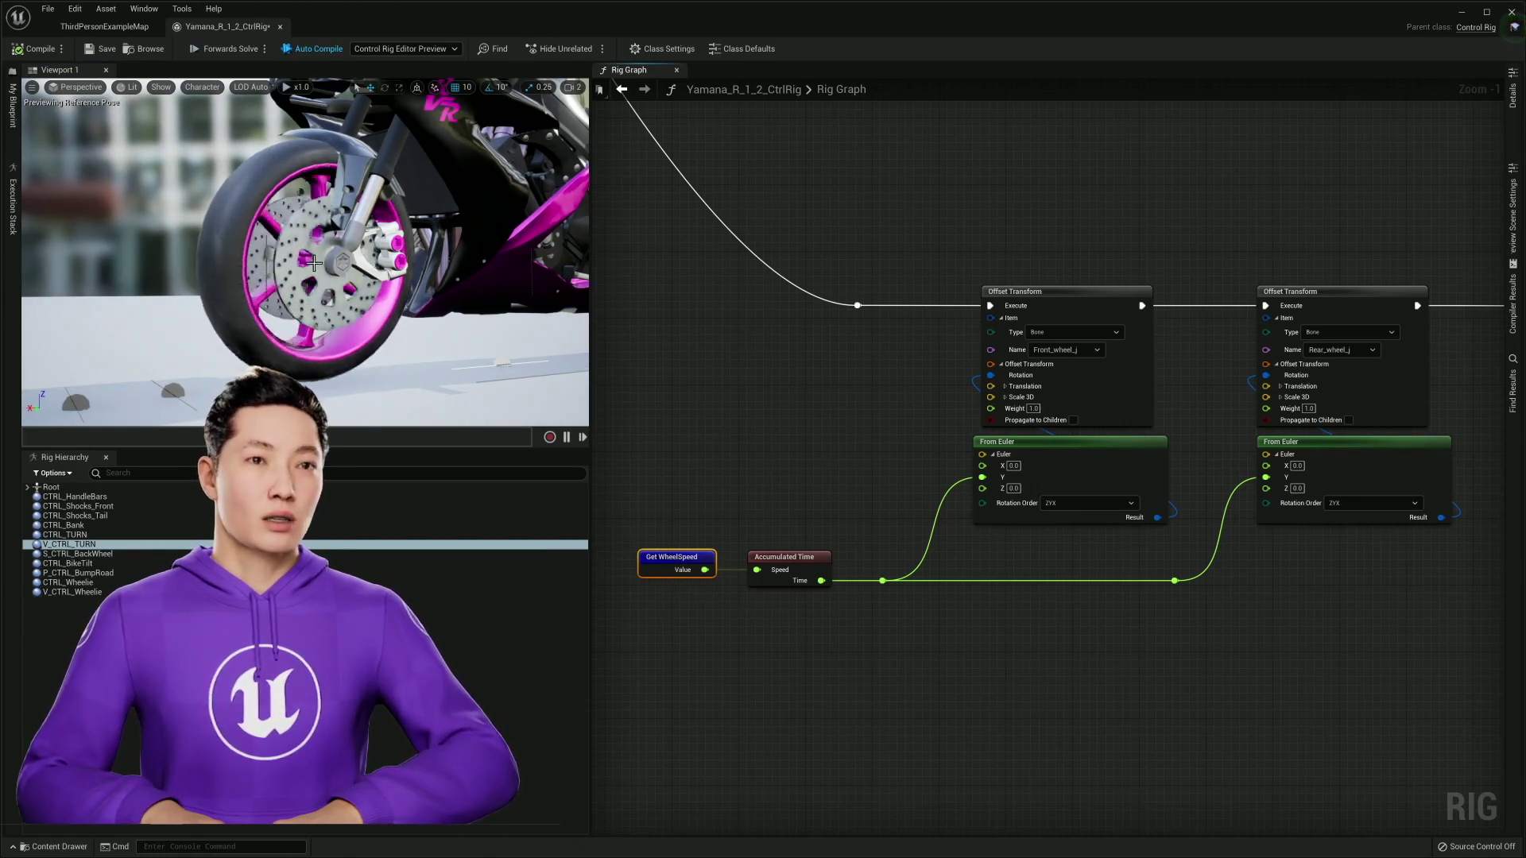
{"action": "right_click_drag", "start_coordinate": [815, 466], "coordinate": [784, 436]}
{"action": "left_click_drag", "start_coordinate": [793, 574], "coordinate": [793, 575]}
{"action": "left_click", "coordinate": [836, 555]}
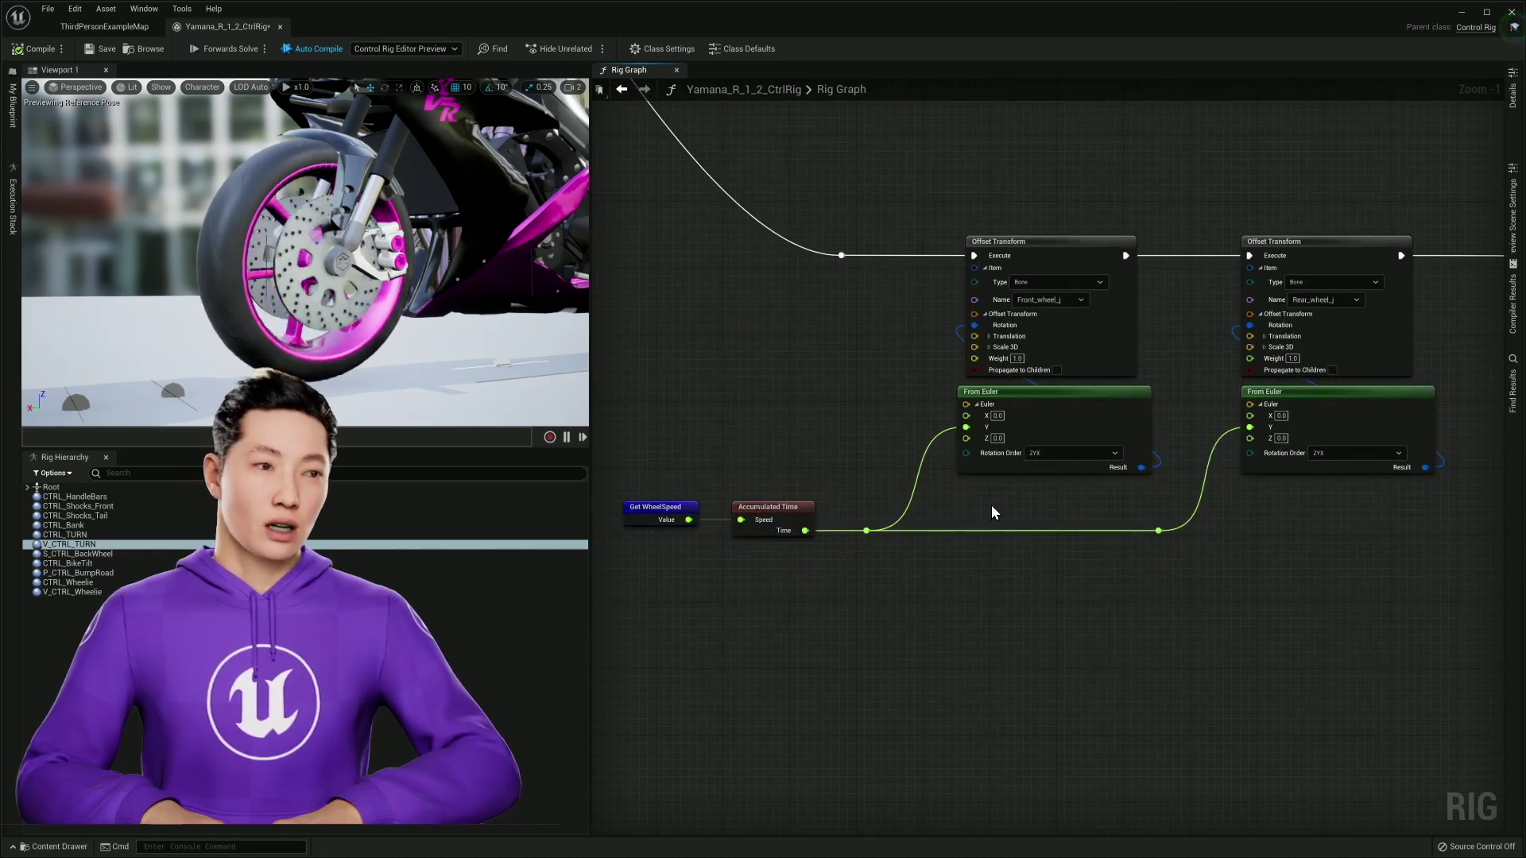
{"action": "right_click_drag", "start_coordinate": [992, 512], "coordinate": [864, 476]}
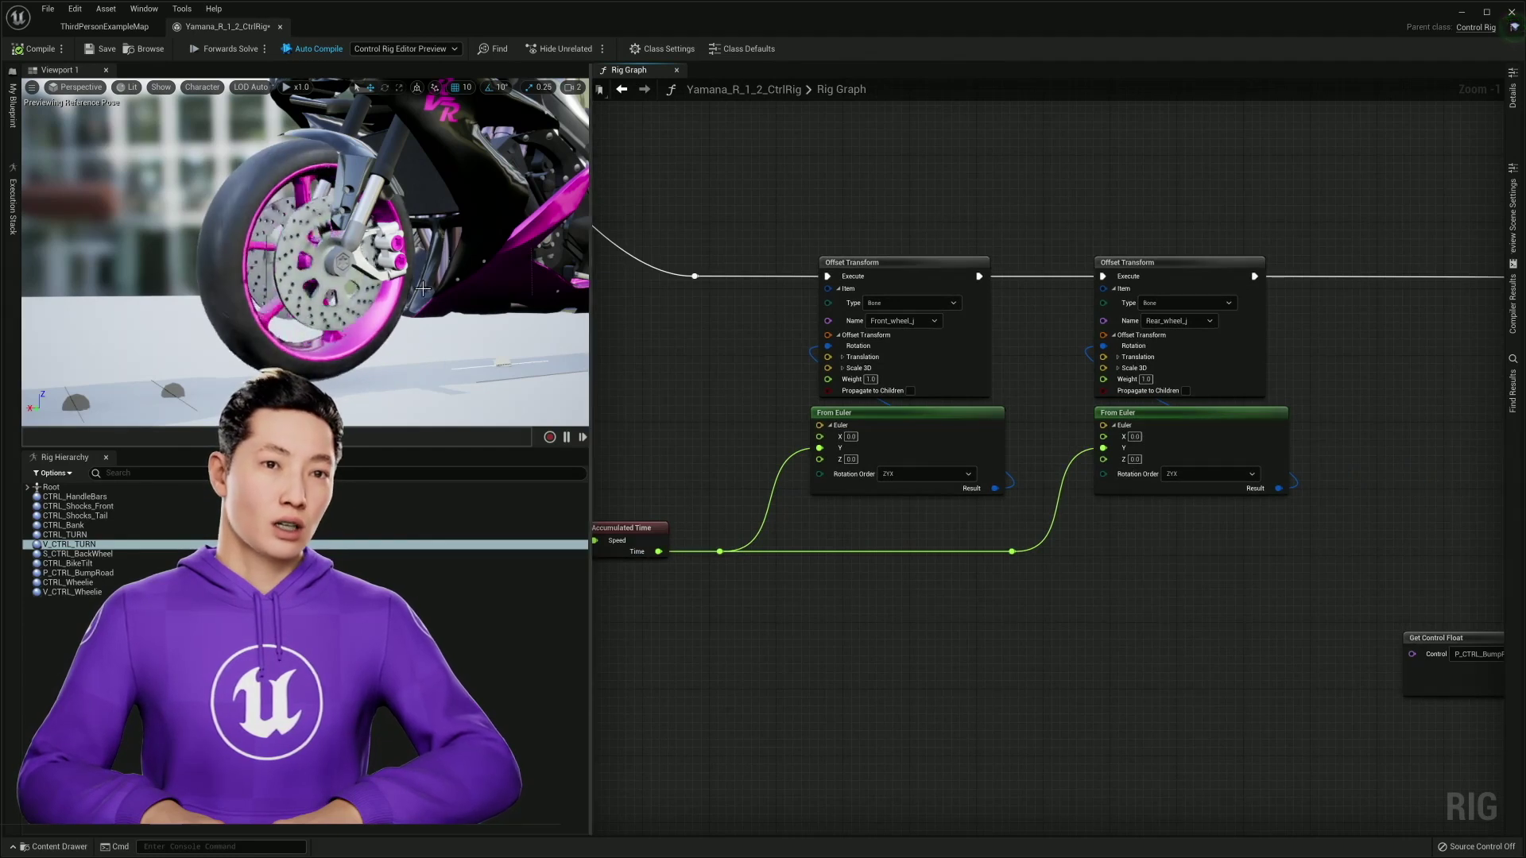
{"action": "left_click_drag", "start_coordinate": [436, 298], "coordinate": [445, 380]}
{"action": "right_click_drag", "start_coordinate": [1303, 555], "coordinate": [794, 403]}
{"action": "scroll", "coordinate": [904, 475], "scroll_direction": "down", "scroll_amount": 2}
{"action": "scroll", "coordinate": [727, 429], "scroll_direction": "up", "scroll_amount": 2}
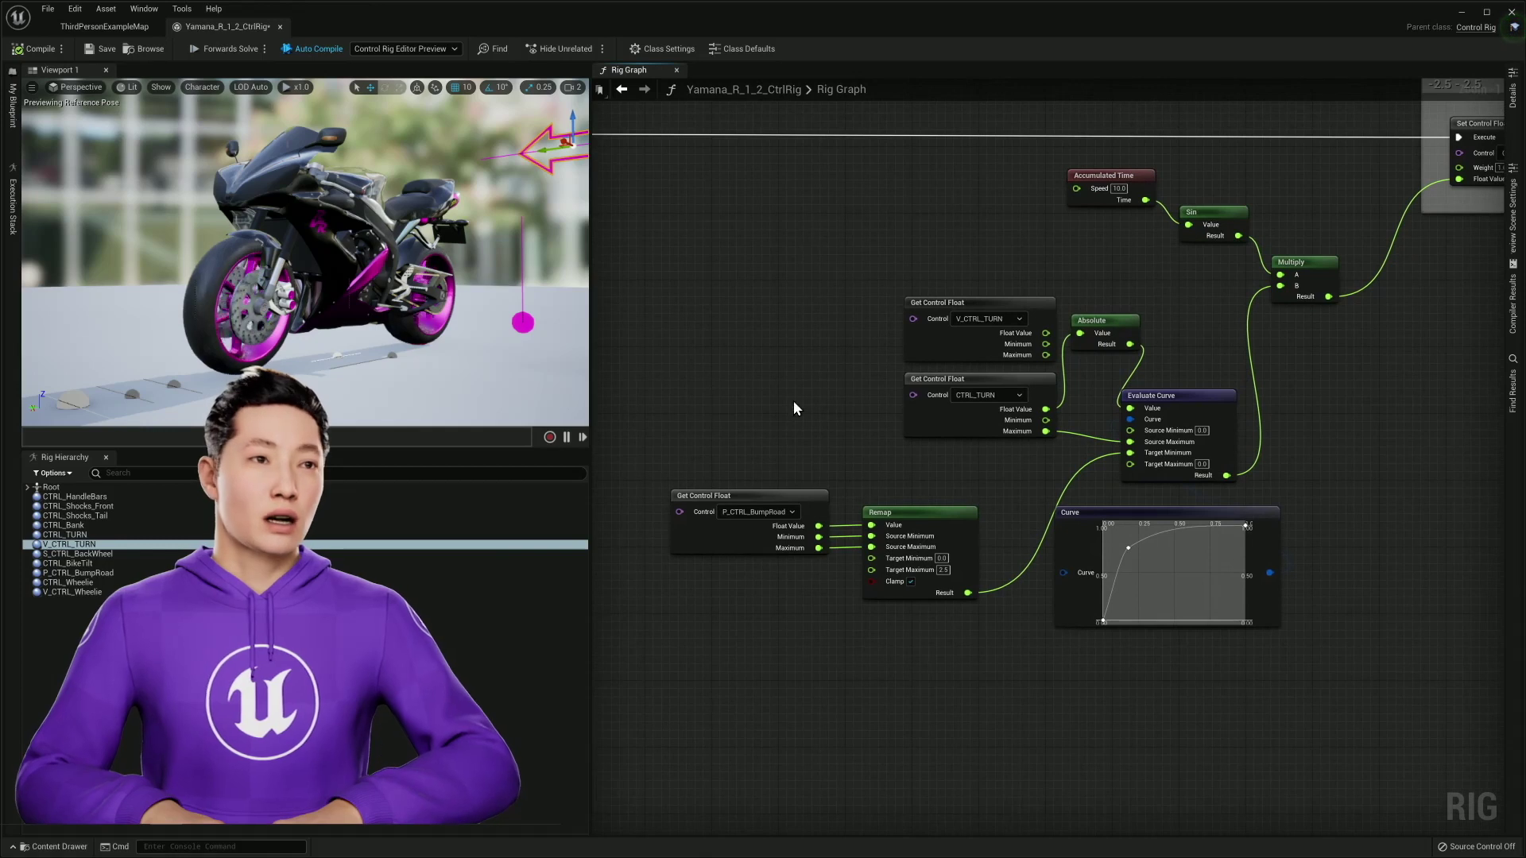
{"action": "left_click", "coordinate": [528, 317]}
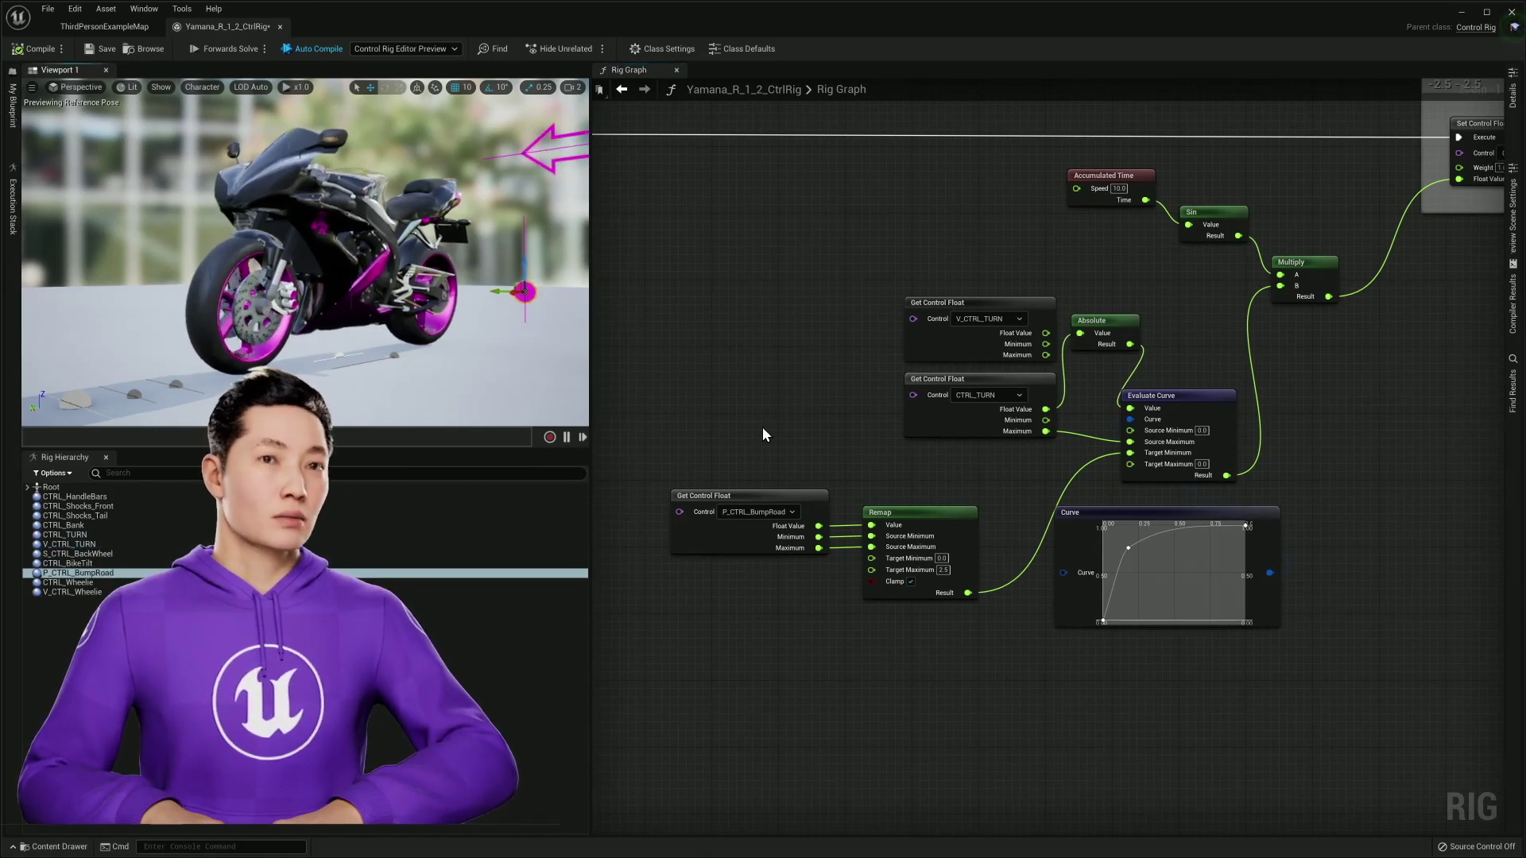
{"action": "right_click_drag", "start_coordinate": [1041, 176], "coordinate": [1011, 181]}
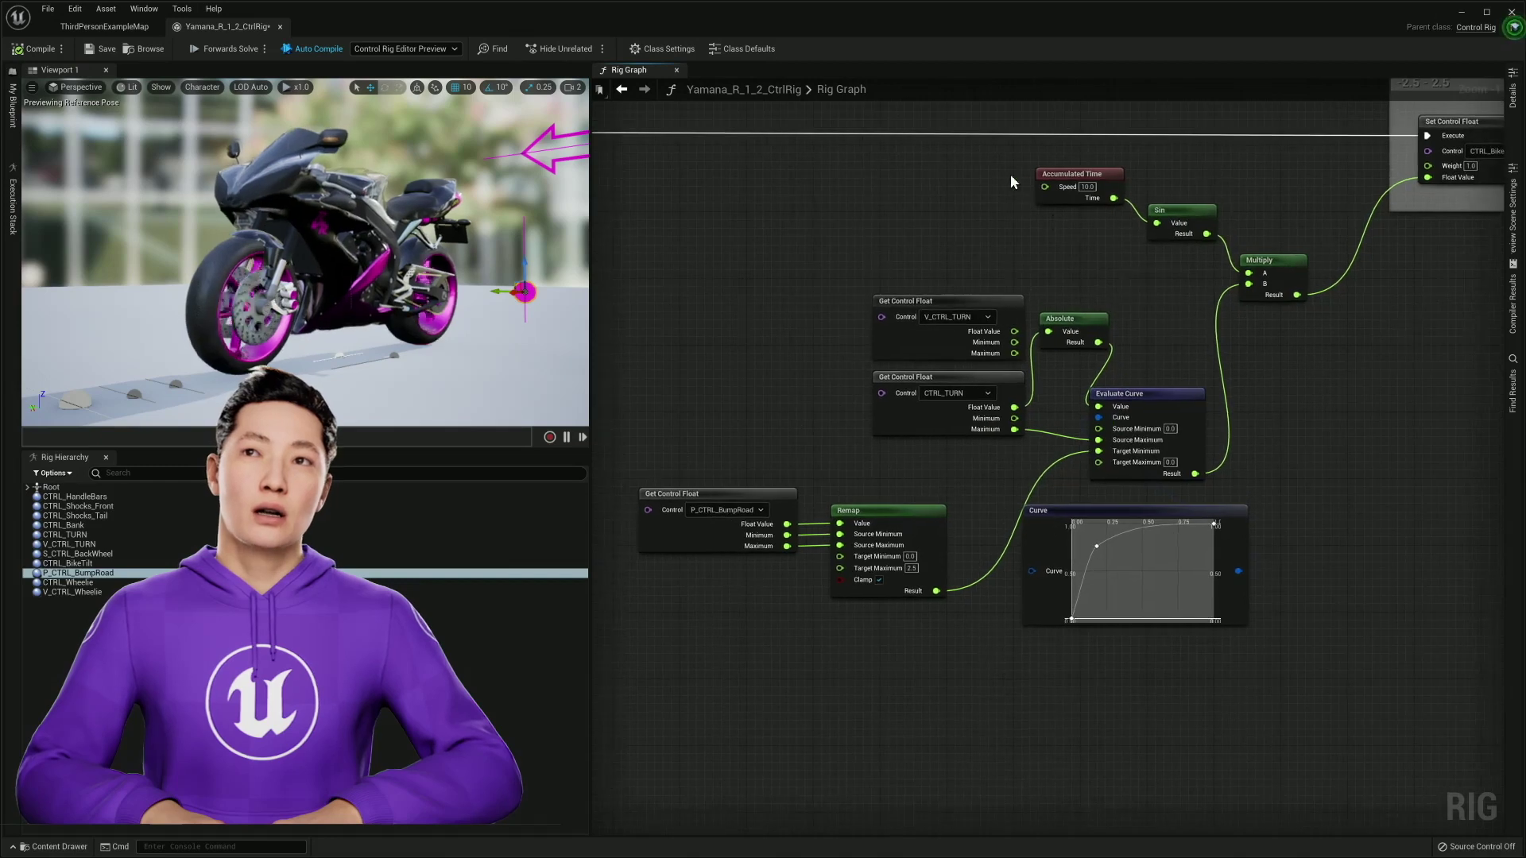
{"action": "left_click", "coordinate": [1191, 270]}
{"action": "right_click_drag", "start_coordinate": [1181, 278], "coordinate": [1186, 289]}
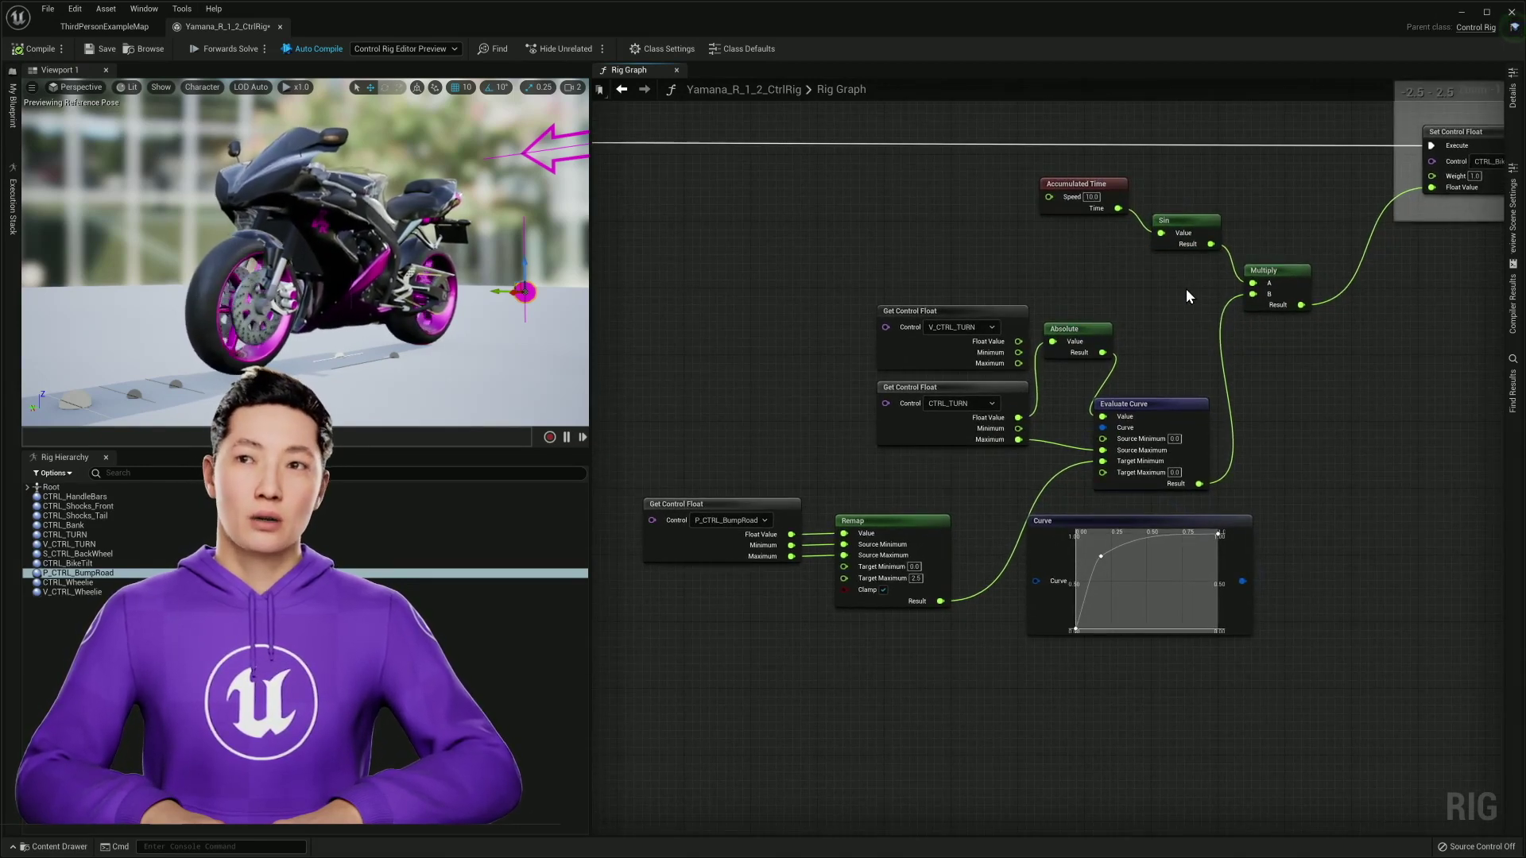
{"action": "right_click_drag", "start_coordinate": [1185, 288], "coordinate": [1184, 282]}
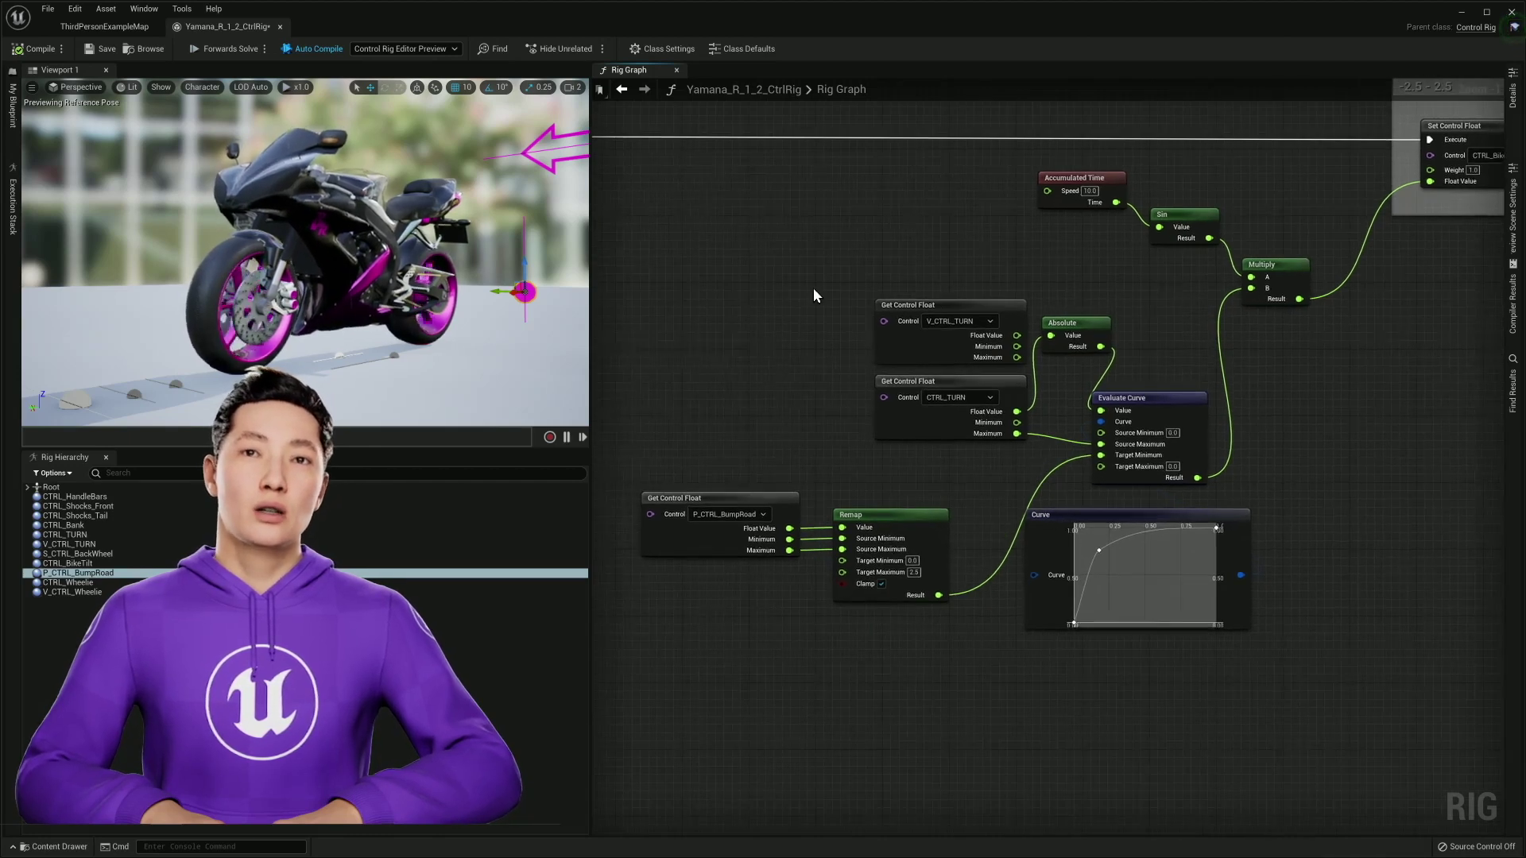
{"action": "left_click_drag", "start_coordinate": [725, 284], "coordinate": [1170, 664]}
{"action": "left_click", "coordinate": [1170, 665]}
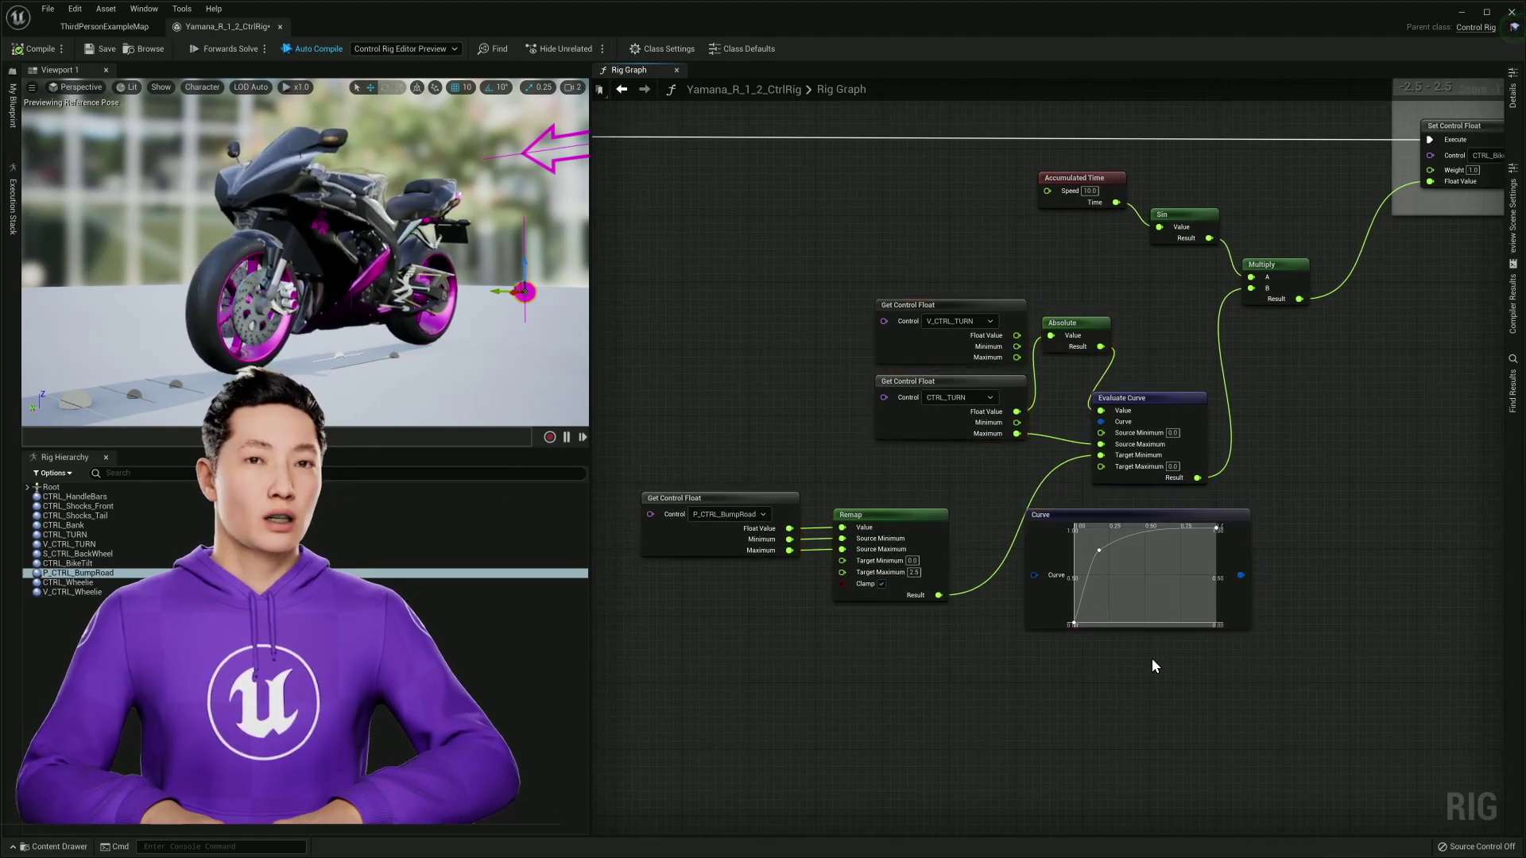
{"action": "left_click_drag", "start_coordinate": [710, 423], "coordinate": [750, 622]}
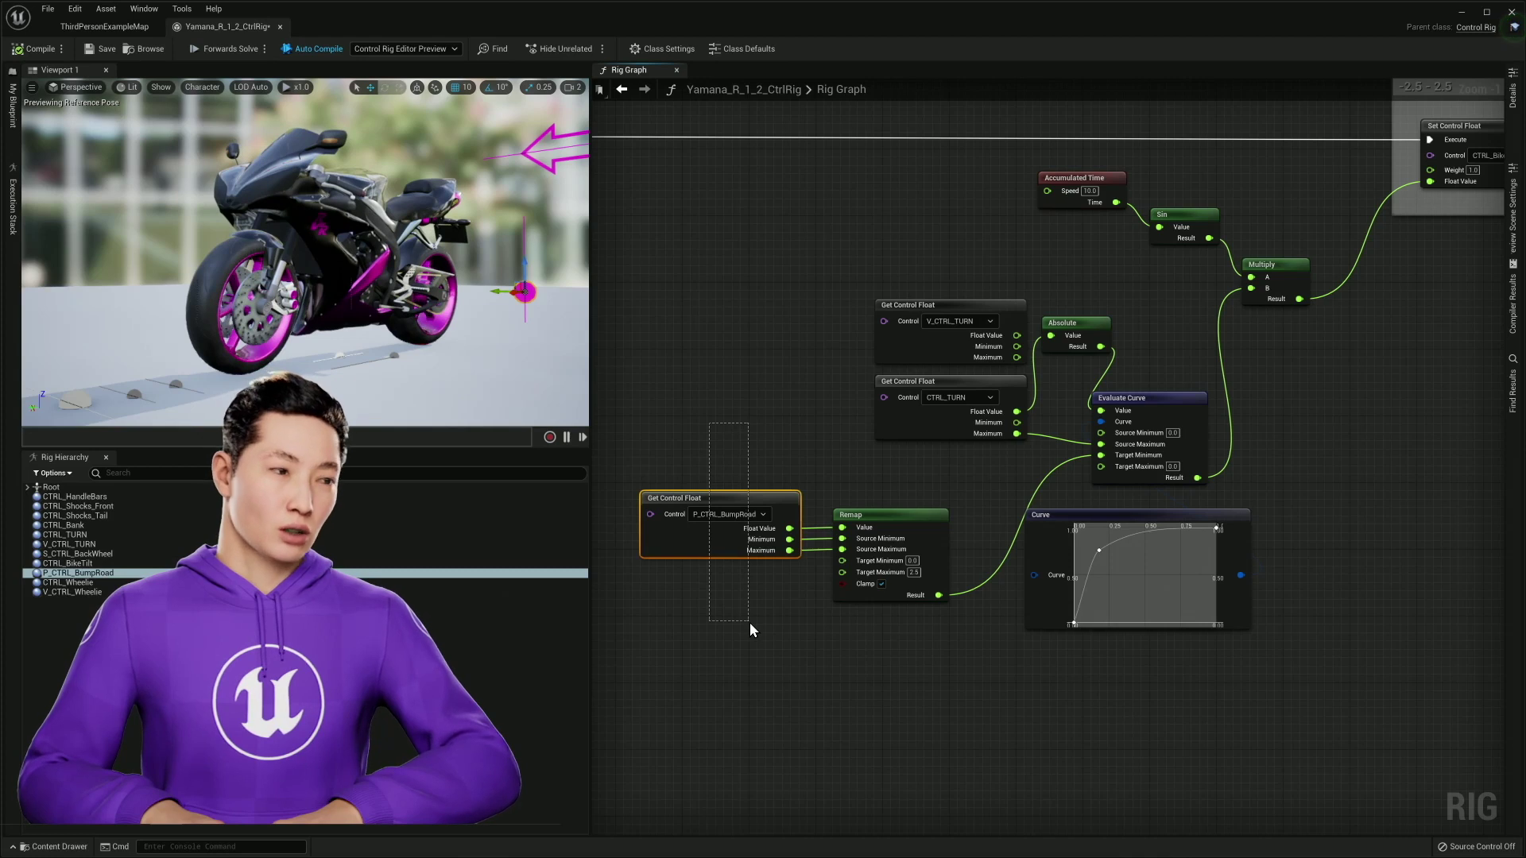
{"action": "left_click_drag", "start_coordinate": [785, 220], "coordinate": [919, 446]}
{"action": "left_click", "coordinate": [919, 446]}
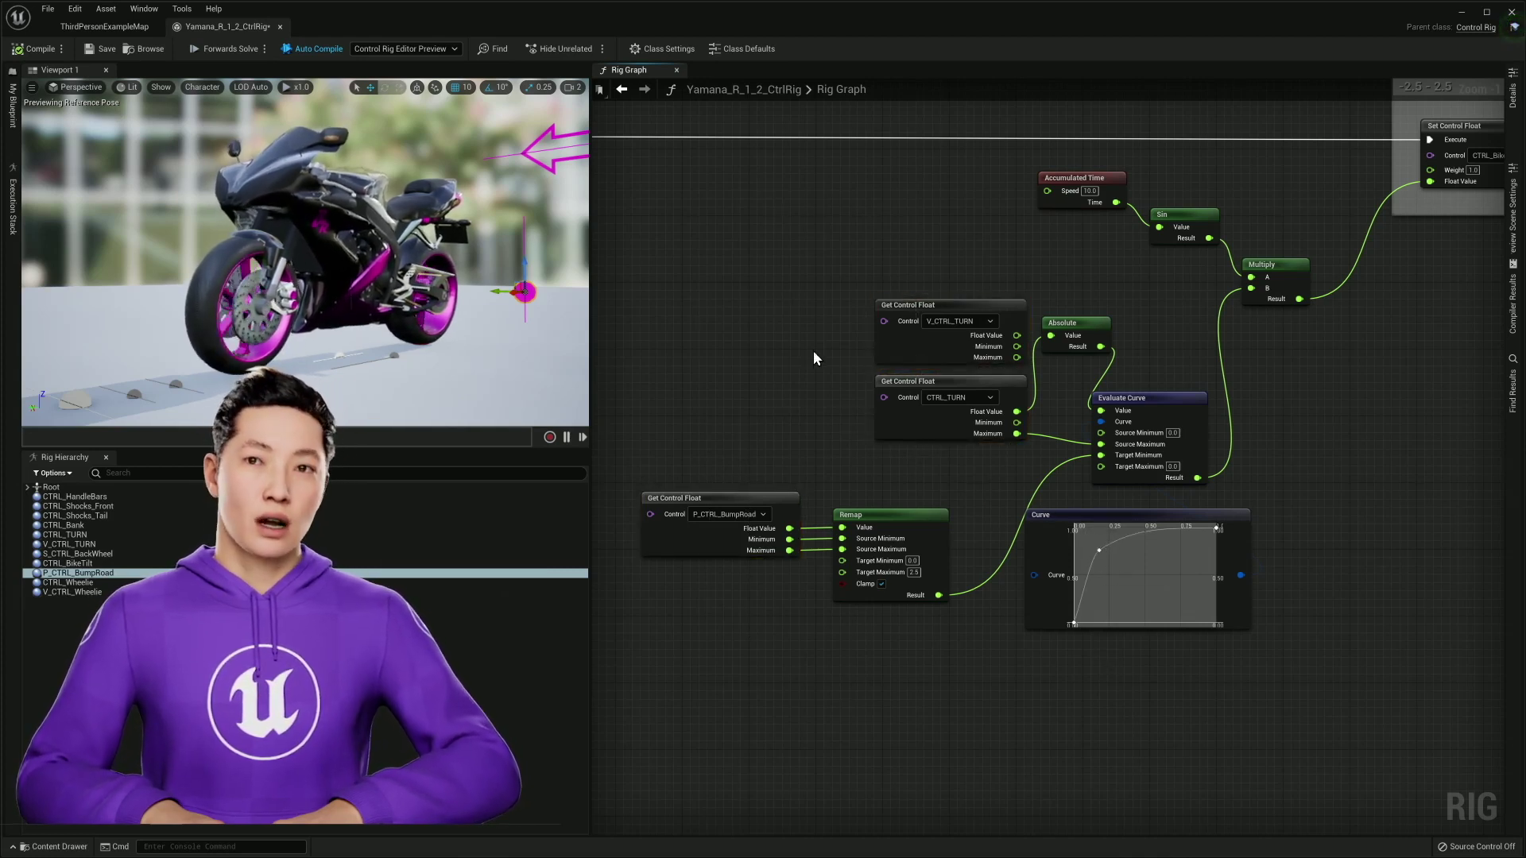
{"action": "left_click_drag", "start_coordinate": [852, 388], "coordinate": [1218, 674]}
{"action": "left_click", "coordinate": [1218, 674]}
{"action": "left_click_drag", "start_coordinate": [725, 205], "coordinate": [1251, 684]}
{"action": "left_click", "coordinate": [1251, 683]}
{"action": "right_click_drag", "start_coordinate": [1380, 437], "coordinate": [799, 450]}
{"action": "scroll", "coordinate": [1158, 518], "scroll_direction": "down", "scroll_amount": 1}
- Box-select the five wheelie tilt nodes in the rig graph
{"action": "scroll", "coordinate": [817, 453], "scroll_direction": "up", "scroll_amount": 1}
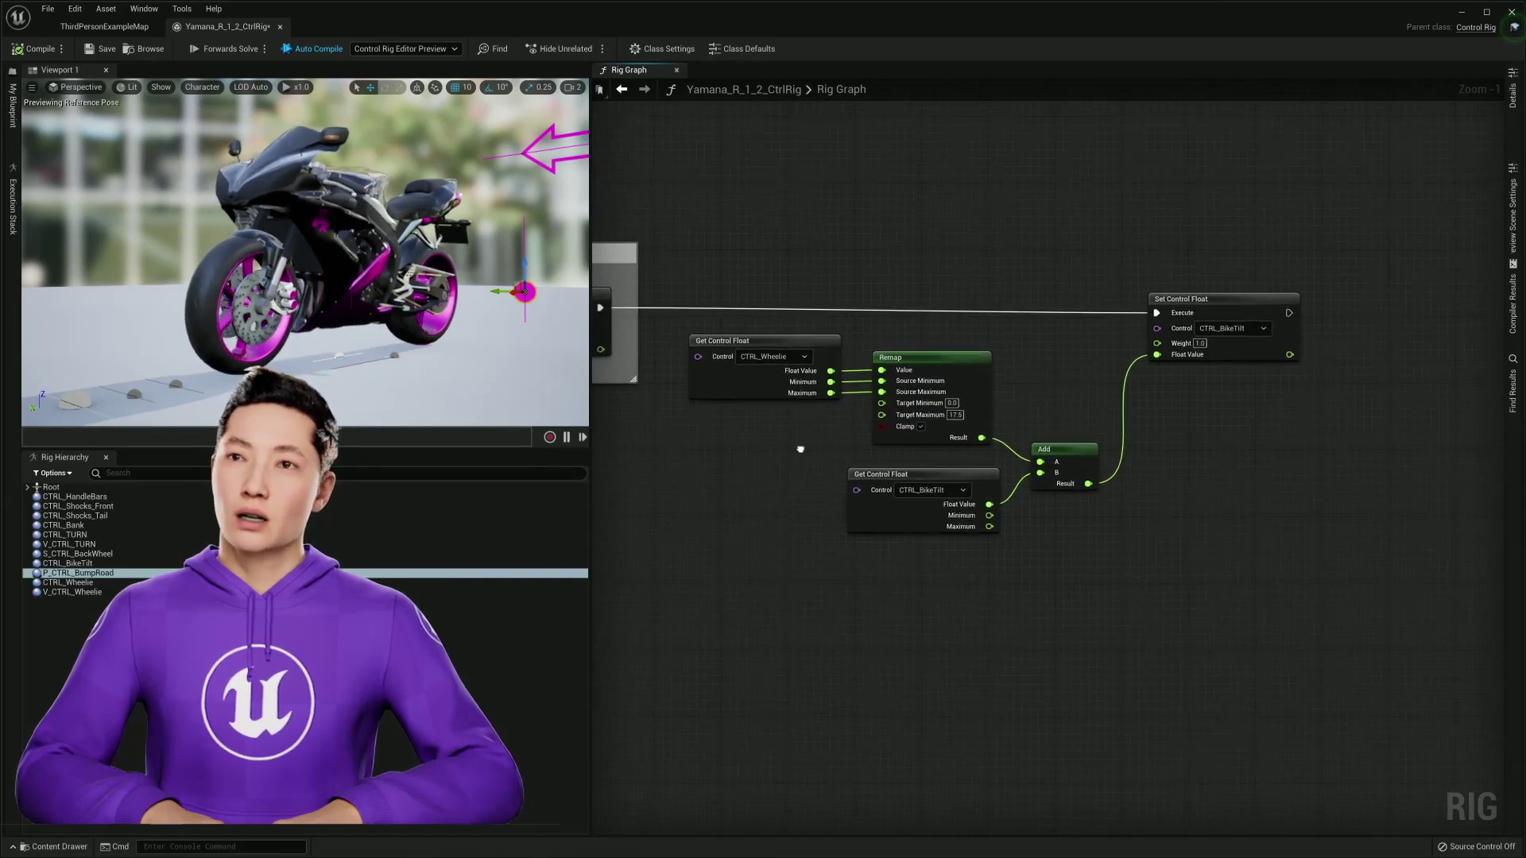
{"action": "left_click_drag", "start_coordinate": [717, 236], "coordinate": [1175, 571]}
{"action": "left_click", "coordinate": [804, 461]}
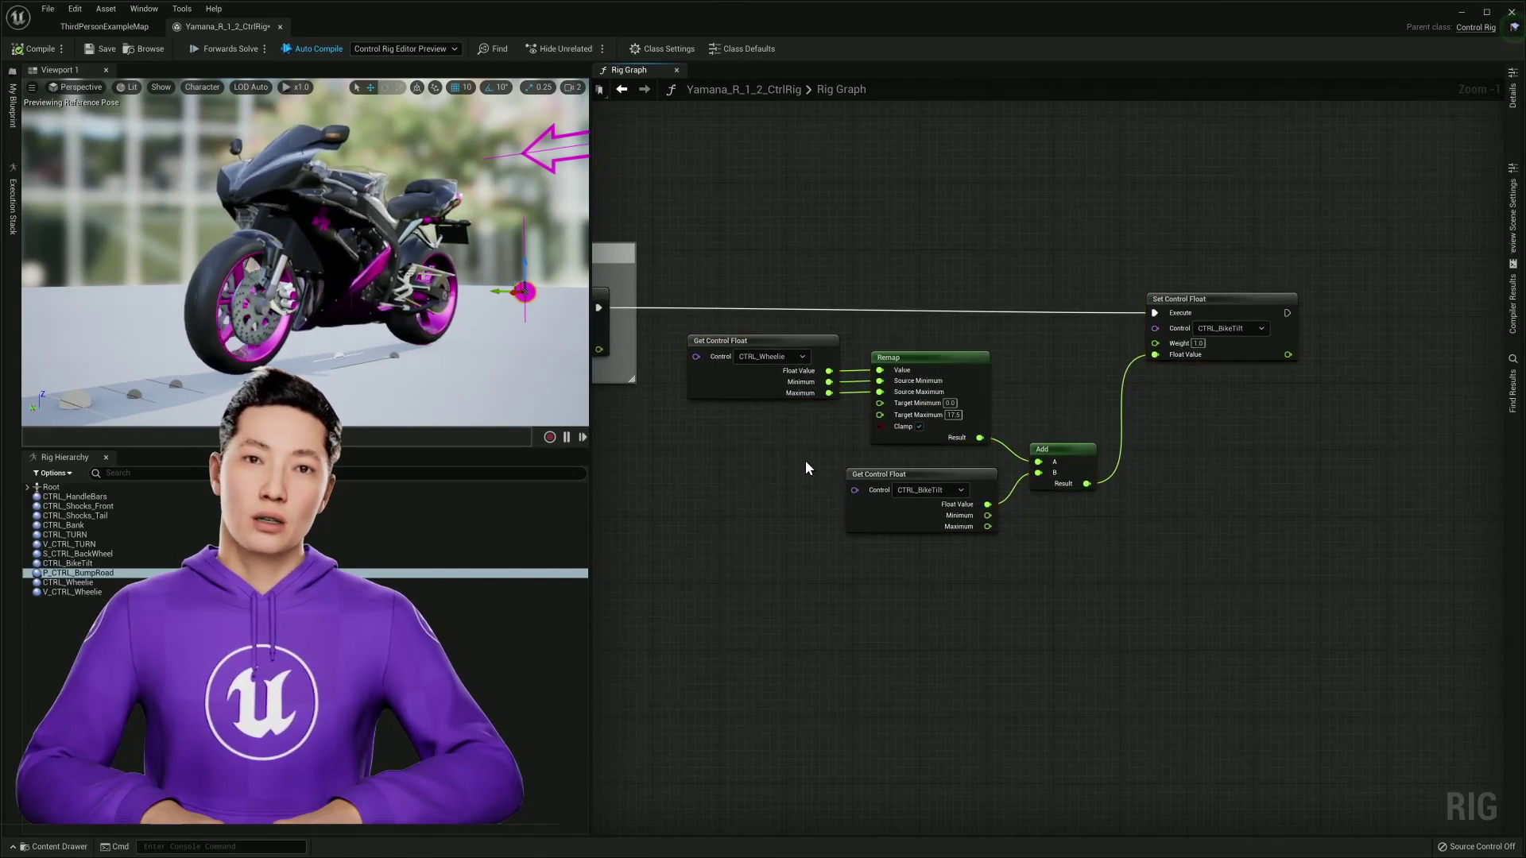
- Frame the wheelie control and raise it to lift the front wheel
{"action": "right_click_drag", "start_coordinate": [501, 357], "coordinate": [391, 303]}
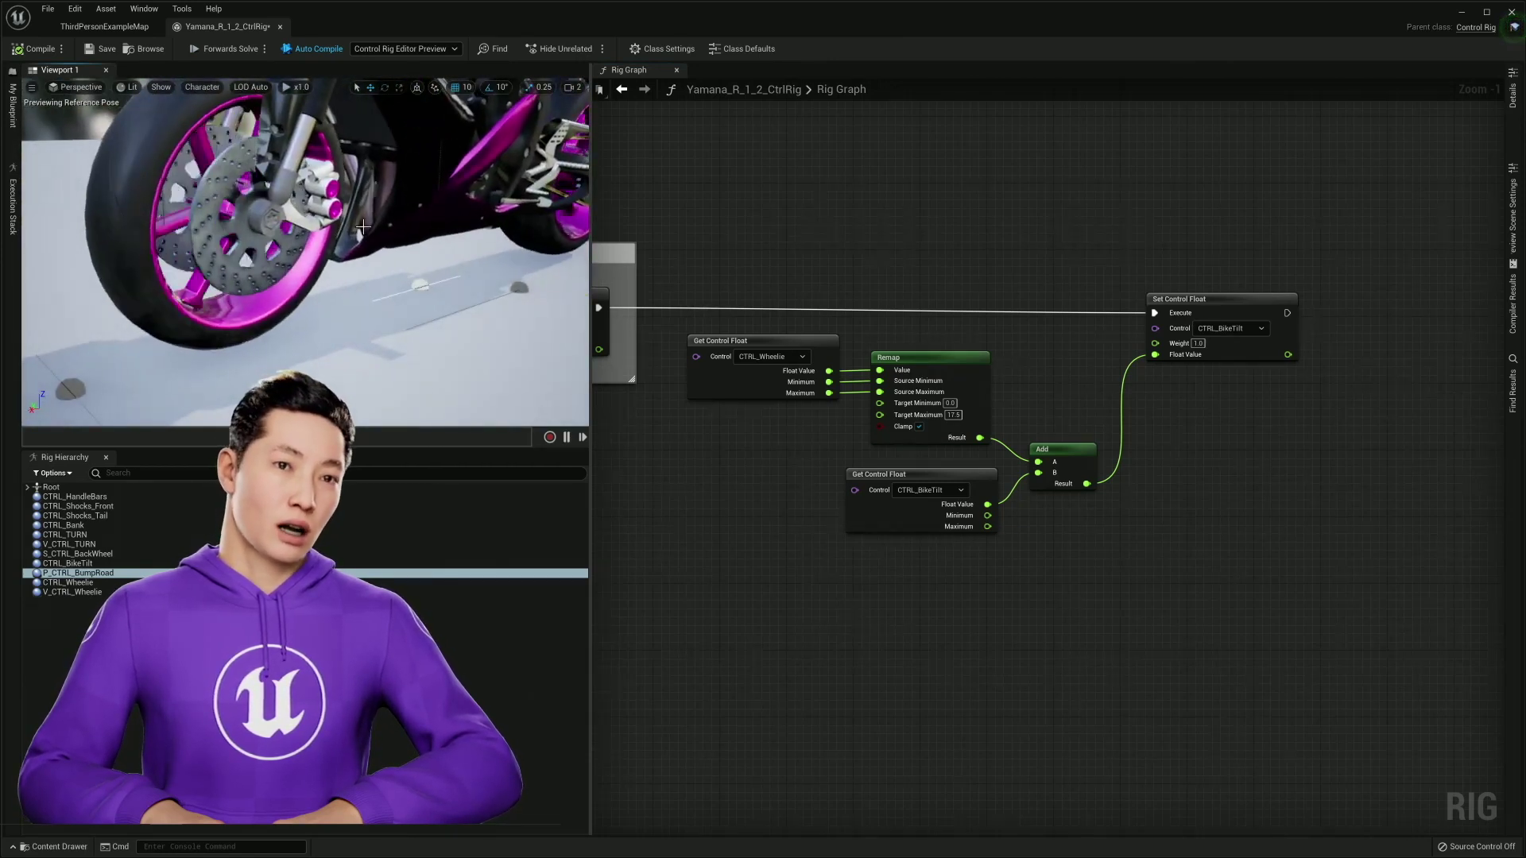
{"action": "key", "text": "f"}
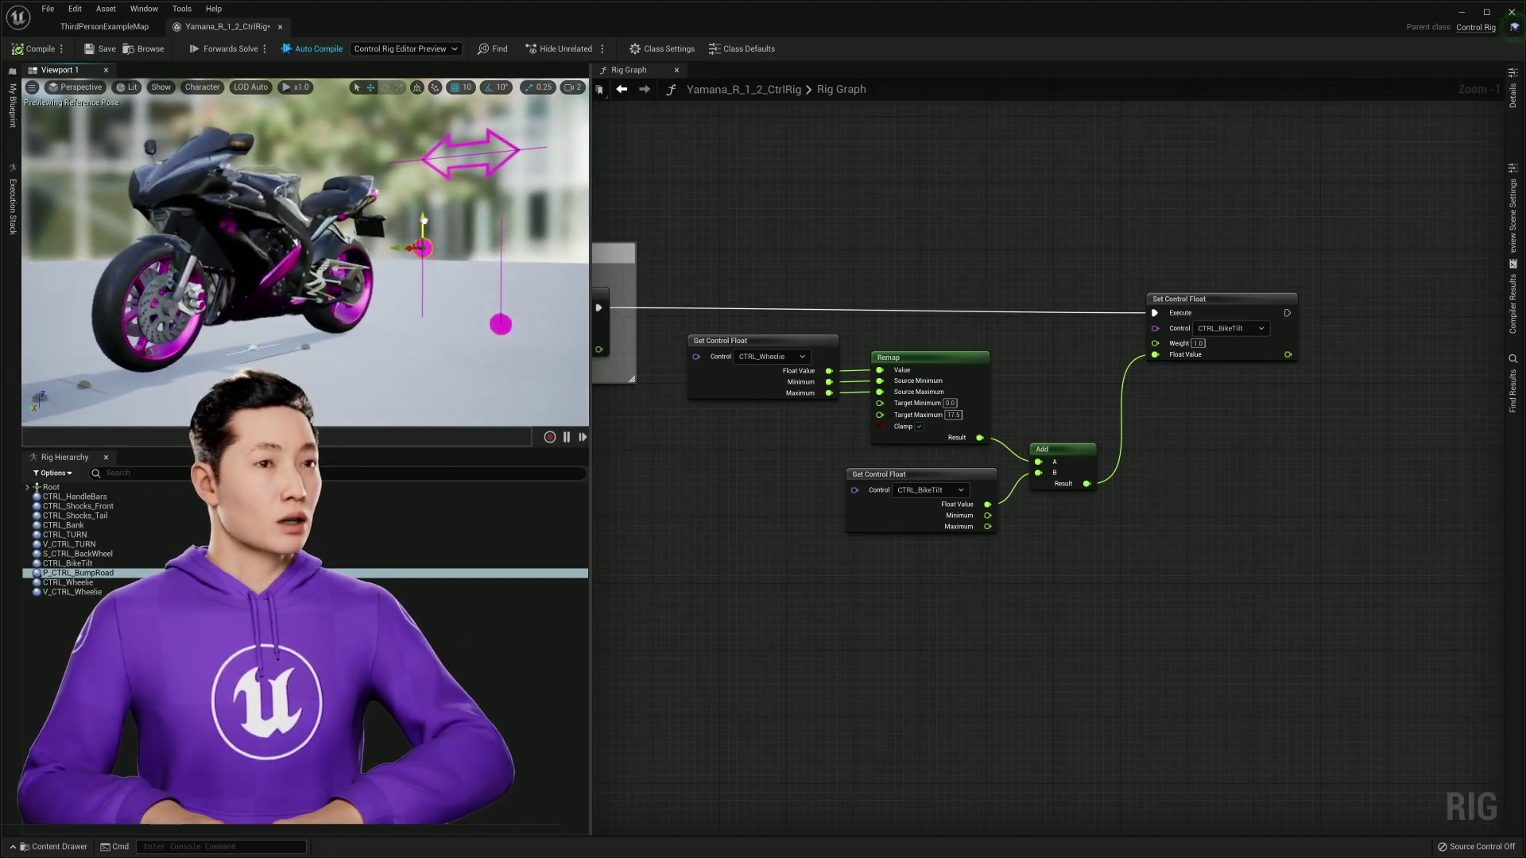
{"action": "left_click", "coordinate": [501, 324]}
{"action": "left_click_drag", "start_coordinate": [500, 322], "coordinate": [501, 251]}
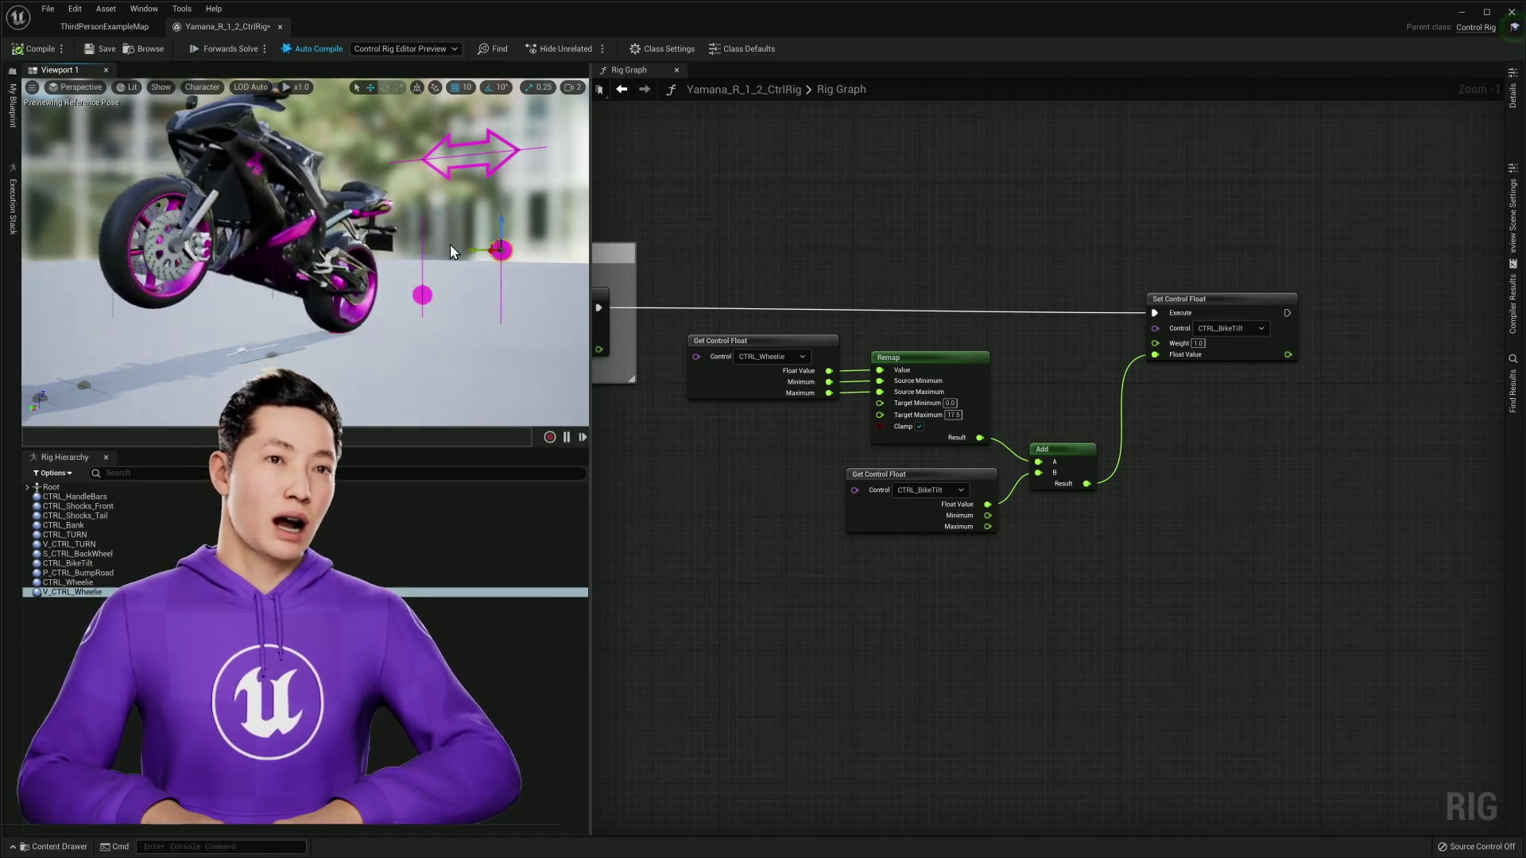
- Select the CTRL_Wheelie Get Control Float, Set Control Float and lower Get Control Float nodes in turn
{"action": "left_click", "coordinate": [782, 342]}
{"action": "scroll", "coordinate": [818, 425], "scroll_direction": "up", "scroll_amount": 1}
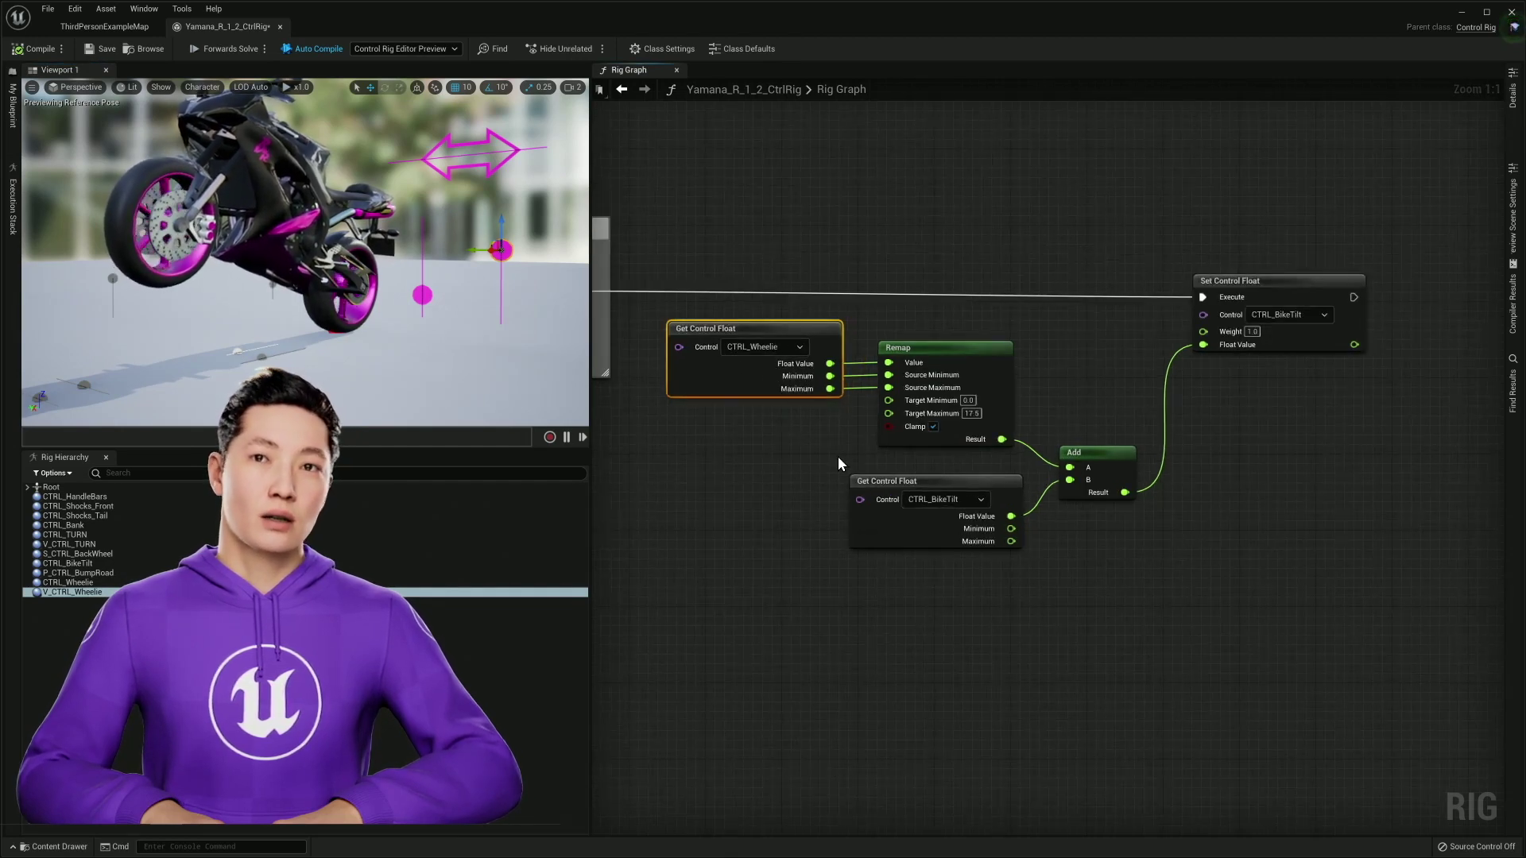
{"action": "left_click_drag", "start_coordinate": [1139, 247], "coordinate": [1309, 430]}
{"action": "left_click", "coordinate": [1118, 589]}
{"action": "left_click_drag", "start_coordinate": [1056, 589], "coordinate": [827, 523]}
{"action": "left_click_drag", "start_coordinate": [1167, 245], "coordinate": [1296, 370]}
{"action": "left_click_drag", "start_coordinate": [1075, 608], "coordinate": [833, 515]}
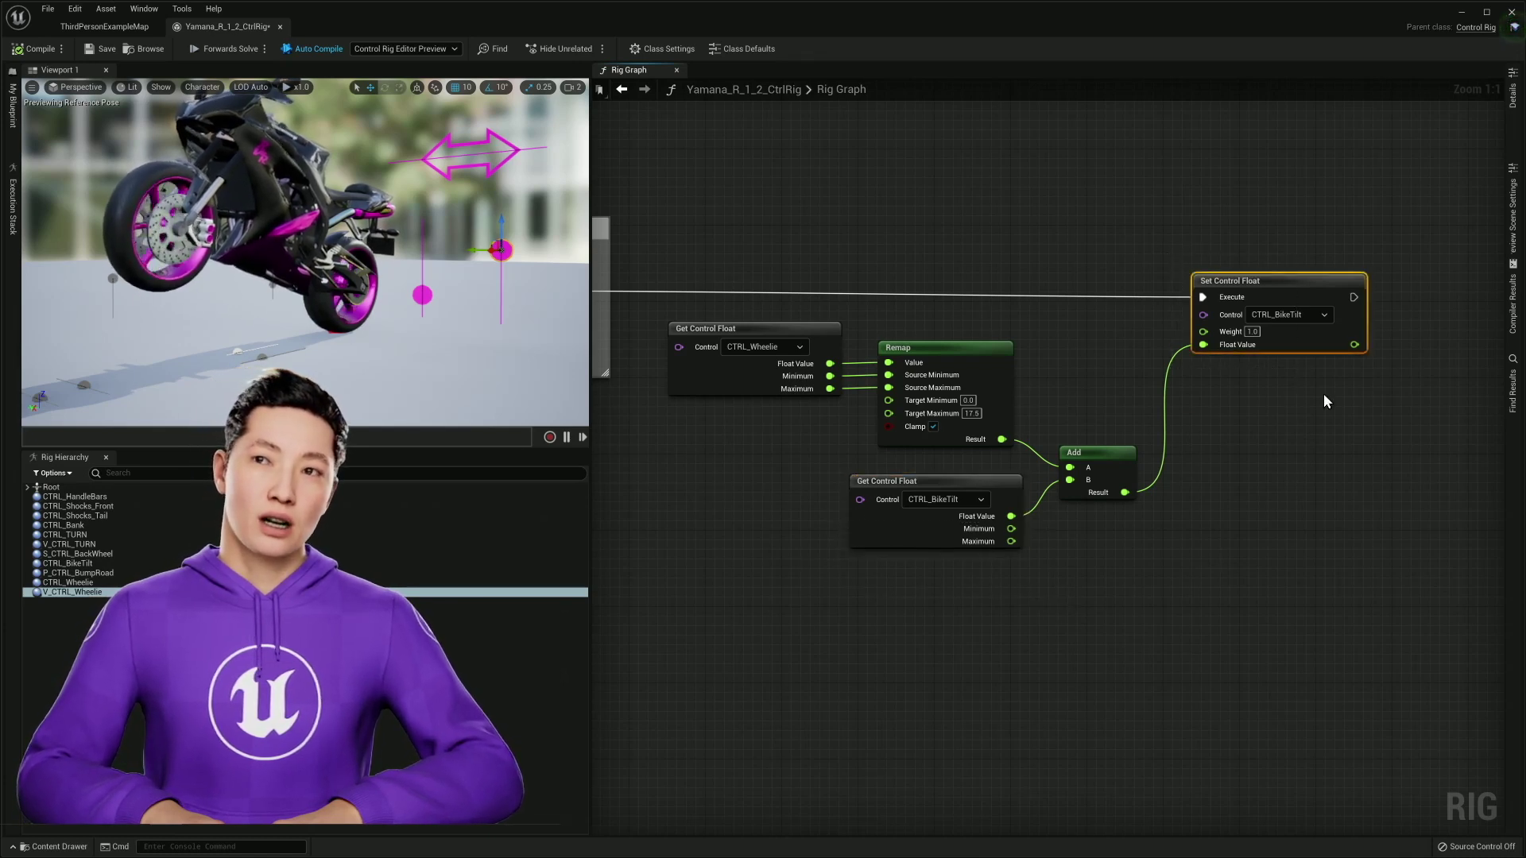
{"action": "left_click", "coordinate": [1333, 379]}
{"action": "right_click_drag", "start_coordinate": [1332, 380], "coordinate": [1368, 393]}
- Lower the wheelie control to drop the front wheel back down
{"action": "left_click", "coordinate": [783, 368]}
{"action": "left_click", "coordinate": [1146, 379]}
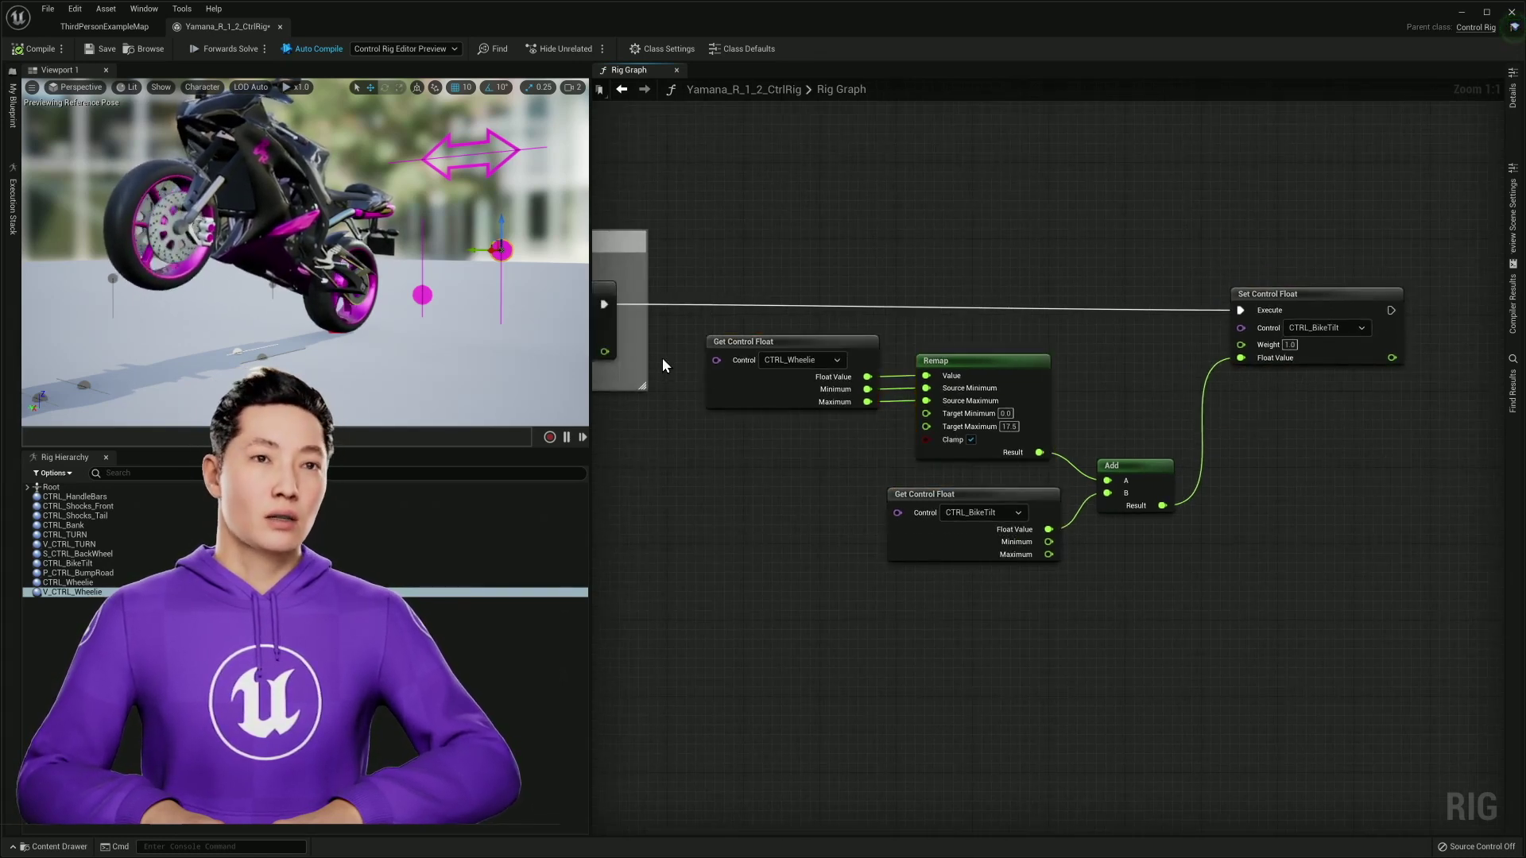
{"action": "left_click_drag", "start_coordinate": [501, 220], "coordinate": [477, 256]}
{"action": "mouse_move", "coordinate": [477, 255]}
{"action": "right_mouse_down"}
{"action": "mouse_move", "coordinate": [537, 285]}
{"action": "mouse_move", "coordinate": [568, 278]}
{"action": "mouse_move", "coordinate": [465, 272]}
{"action": "right_mouse_up"}
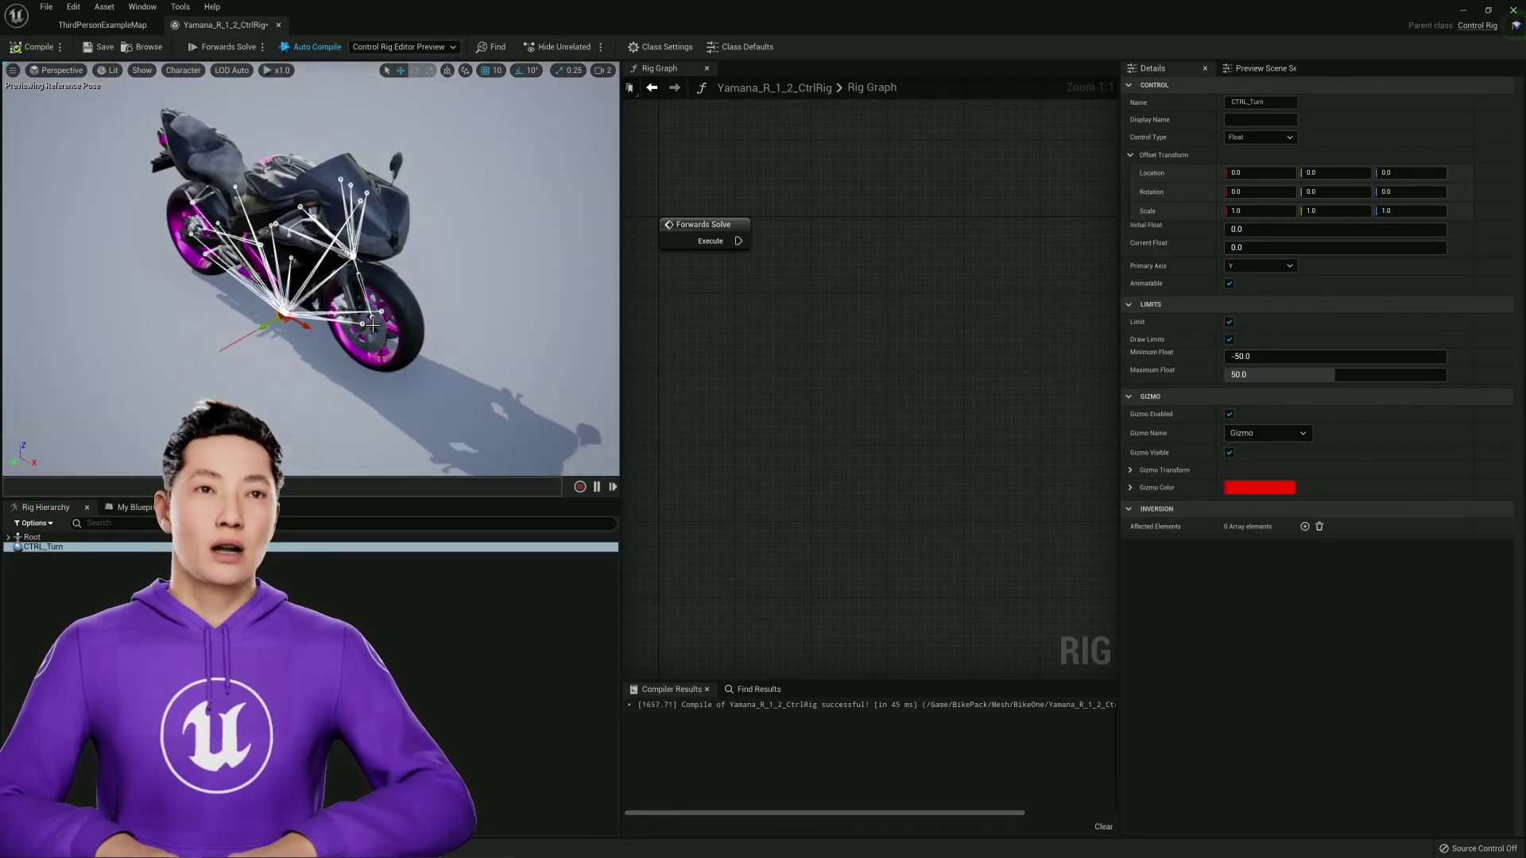
- Bring the Steering_wheel_j bone from the Rig Hierarchy into the graph as a node
{"action": "left_click_drag", "start_coordinate": [58, 604], "coordinate": [783, 314]}
{"action": "left_click", "coordinate": [821, 346]}
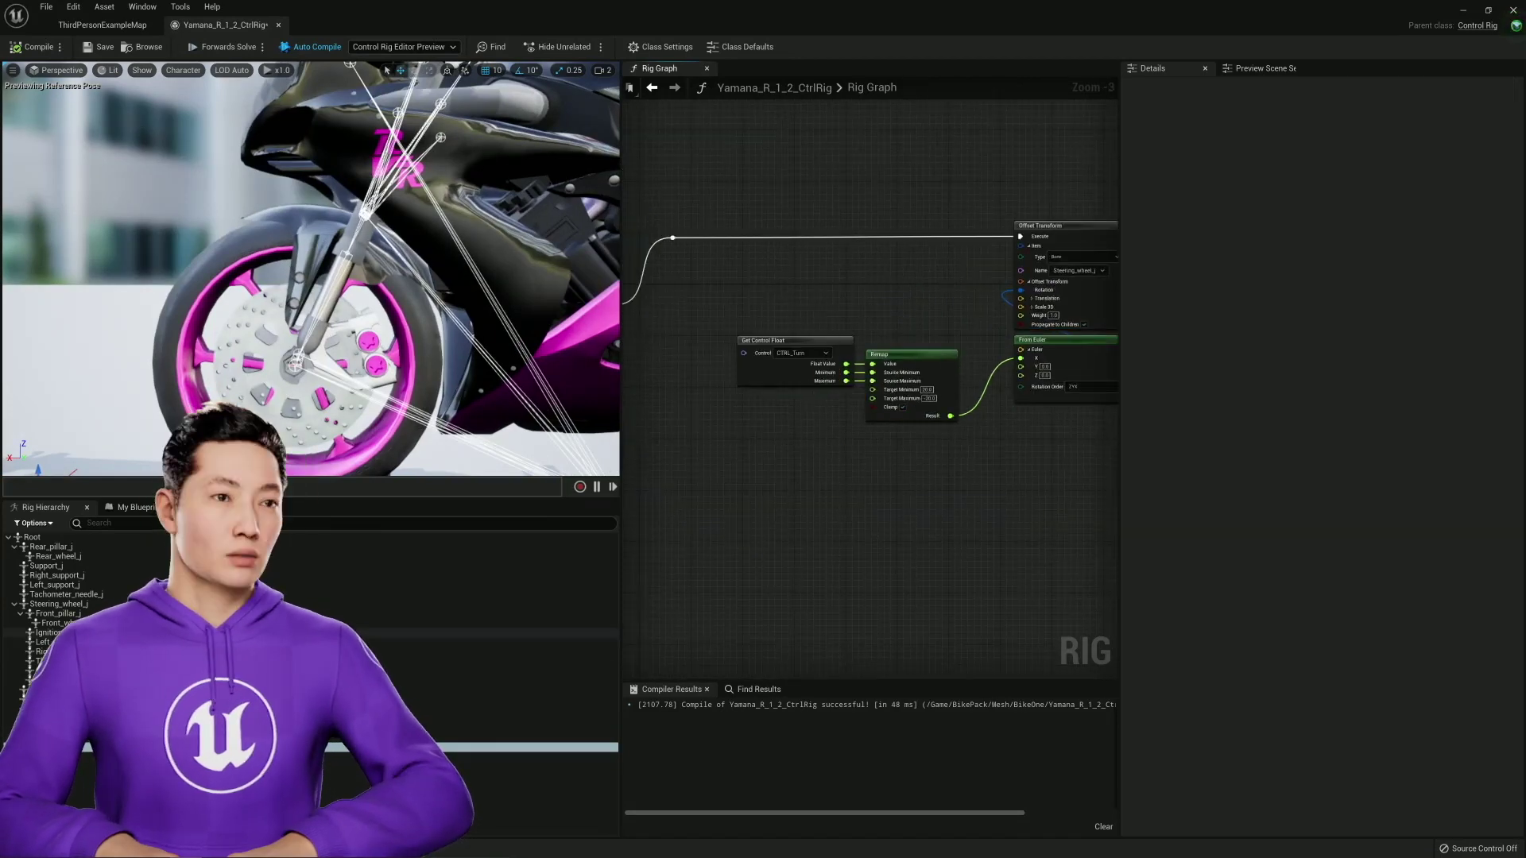
- Bring the Front_pillar_j bone into the graph and pull back to show the whole motorcycle
{"action": "left_click_drag", "start_coordinate": [57, 613], "coordinate": [932, 562]}
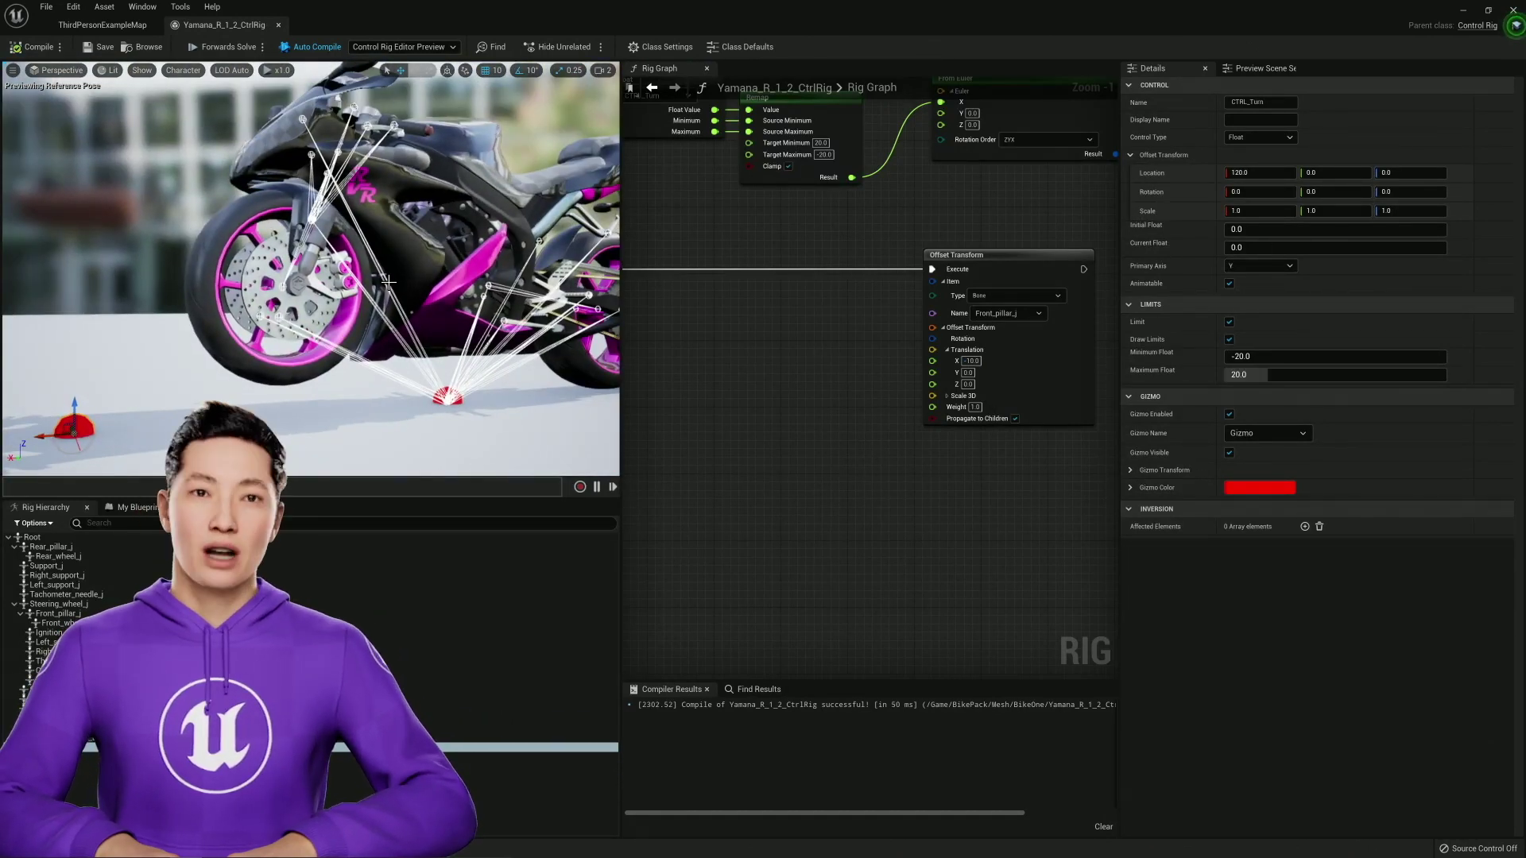
{"action": "left_click_drag", "start_coordinate": [388, 281], "coordinate": [359, 488]}
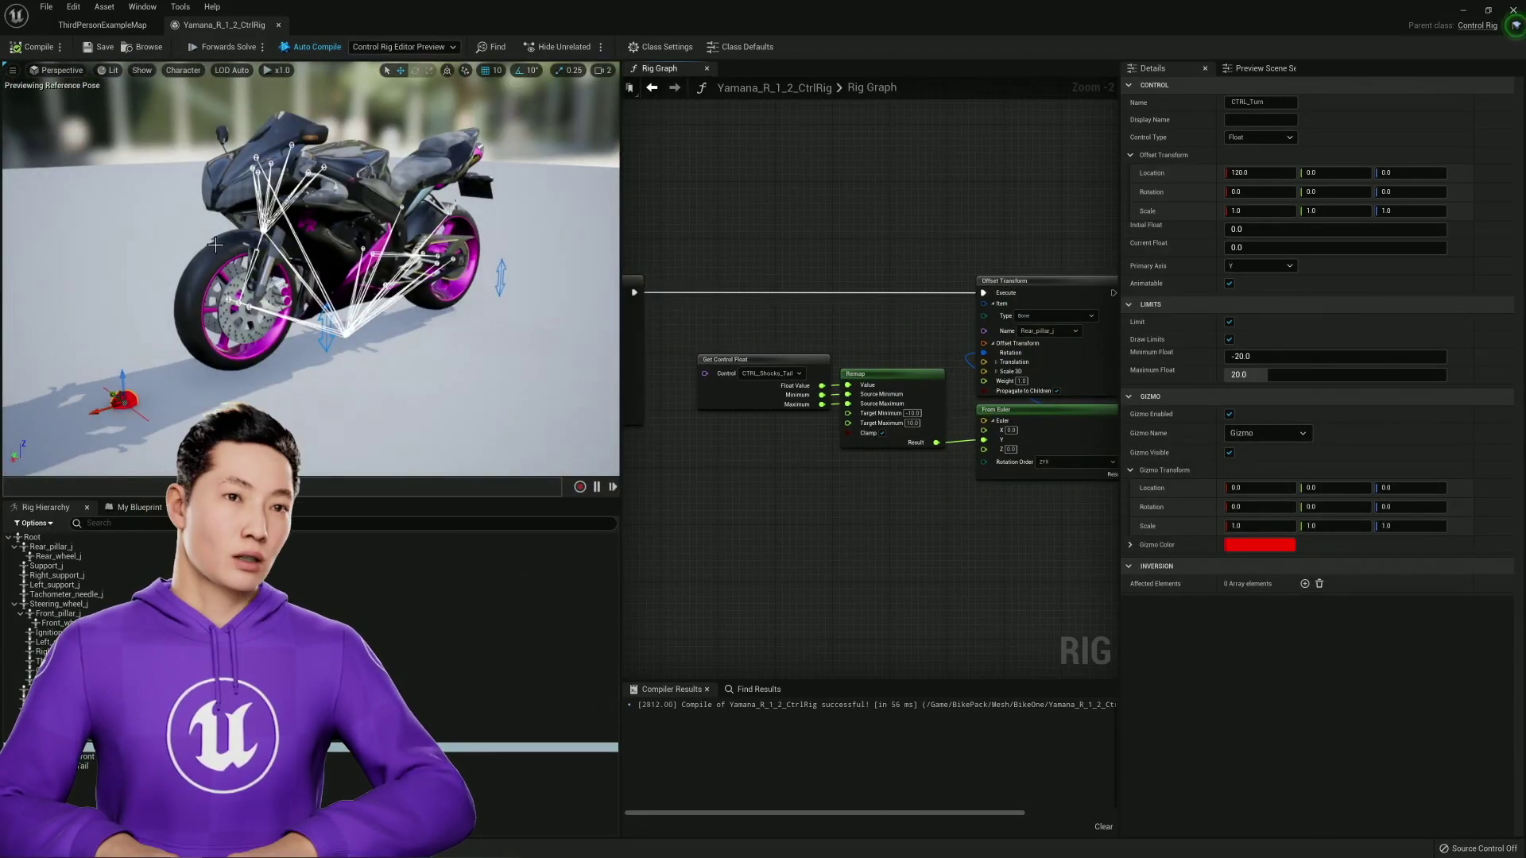
{"action": "left_click_drag", "start_coordinate": [315, 423], "coordinate": [318, 433]}
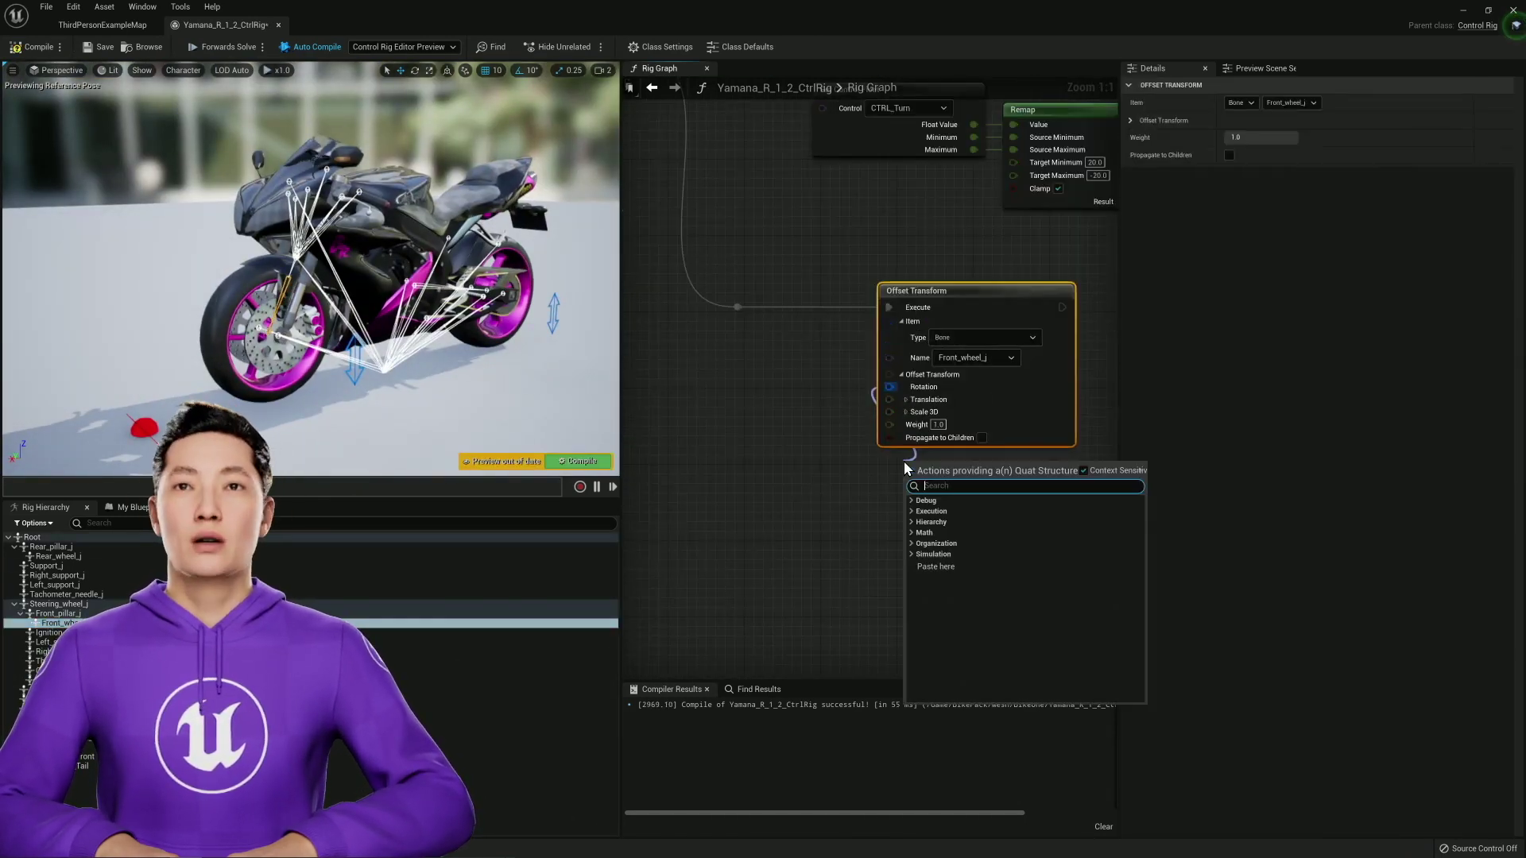
- Set the offset bone to Front_wheel_j and add an Accumulated Time node
{"action": "left_click", "coordinate": [934, 544]}
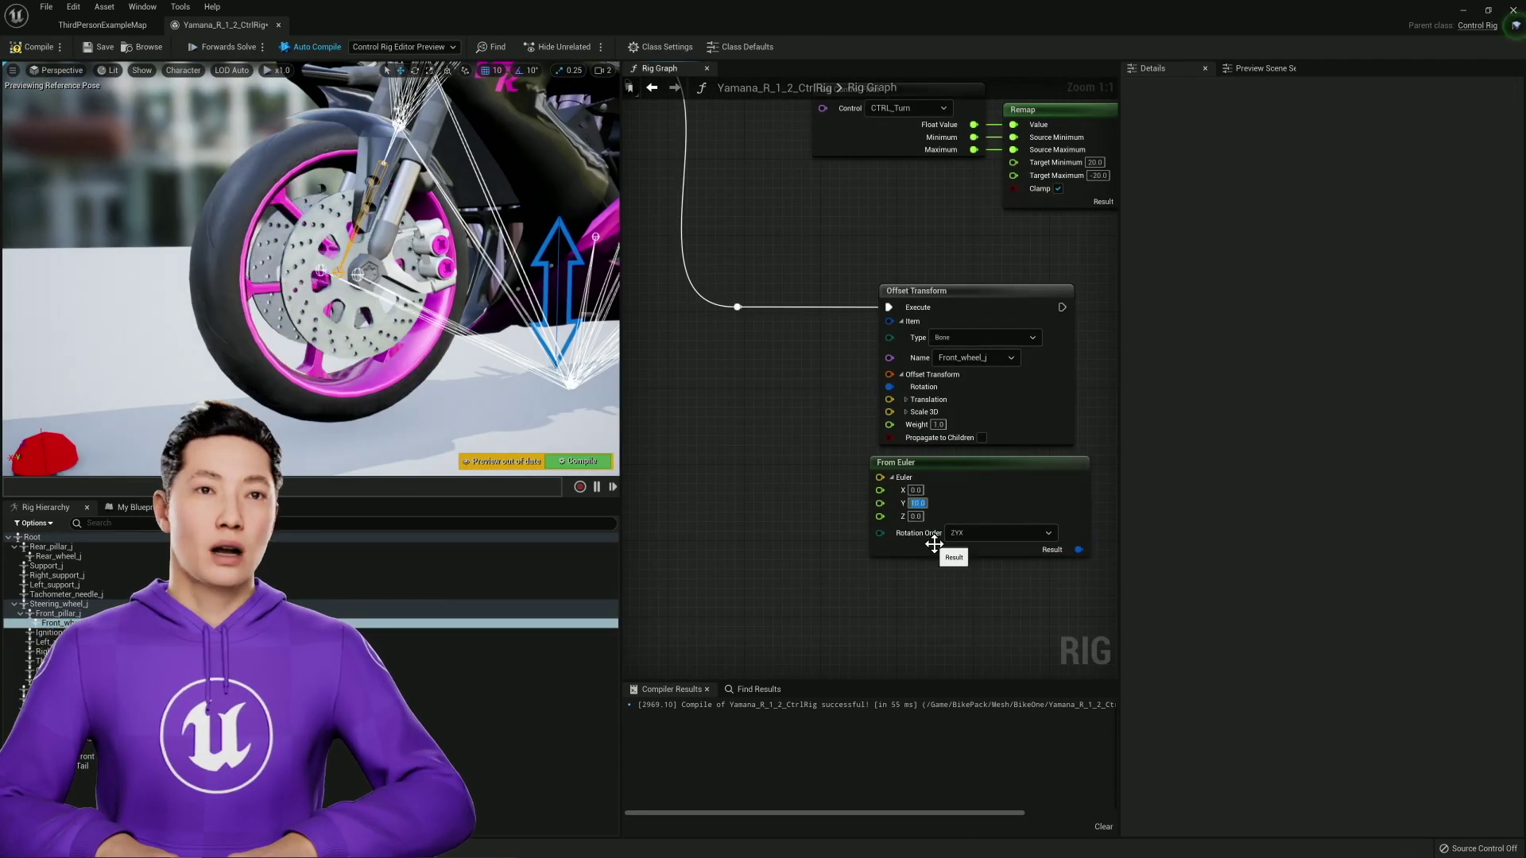
{"action": "right_click", "coordinate": [755, 375]}
{"action": "left_click", "coordinate": [826, 415]}
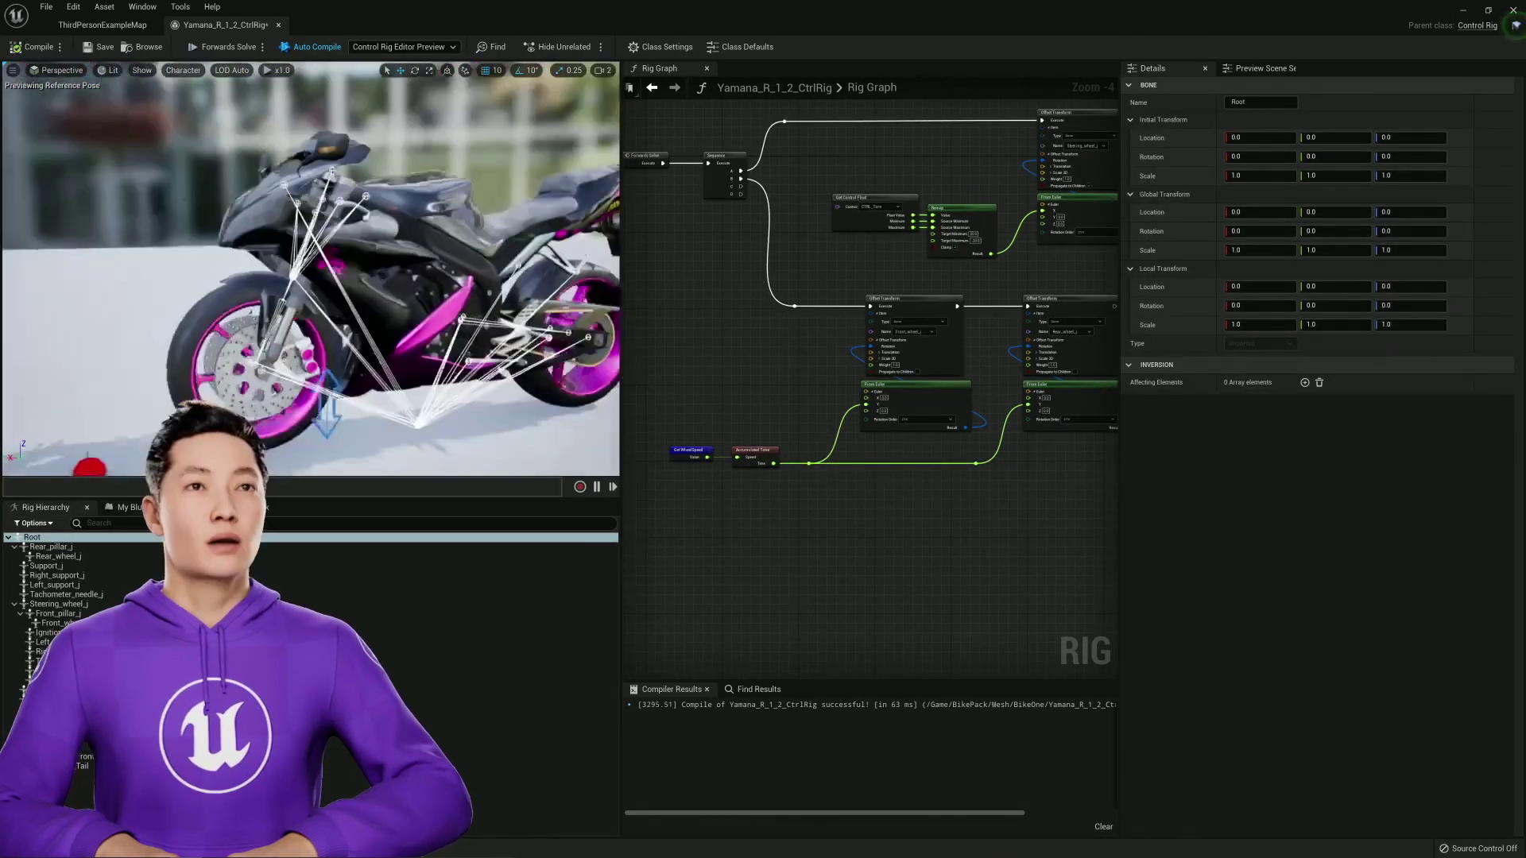
{"action": "left_click_drag", "start_coordinate": [318, 397], "coordinate": [343, 414], "text": "alt"}
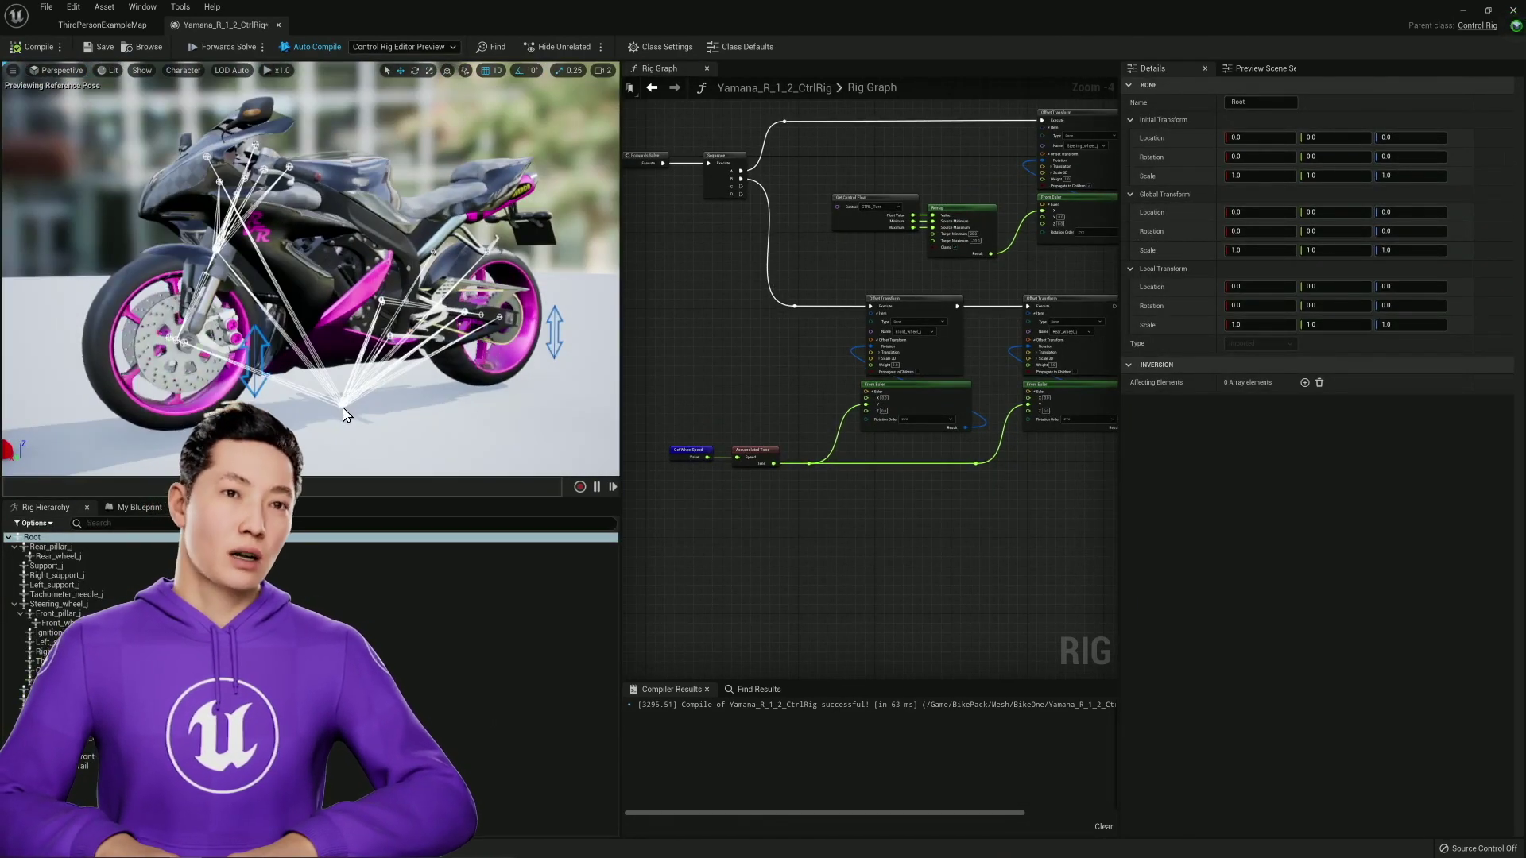
{"action": "left_click", "coordinate": [488, 385]}
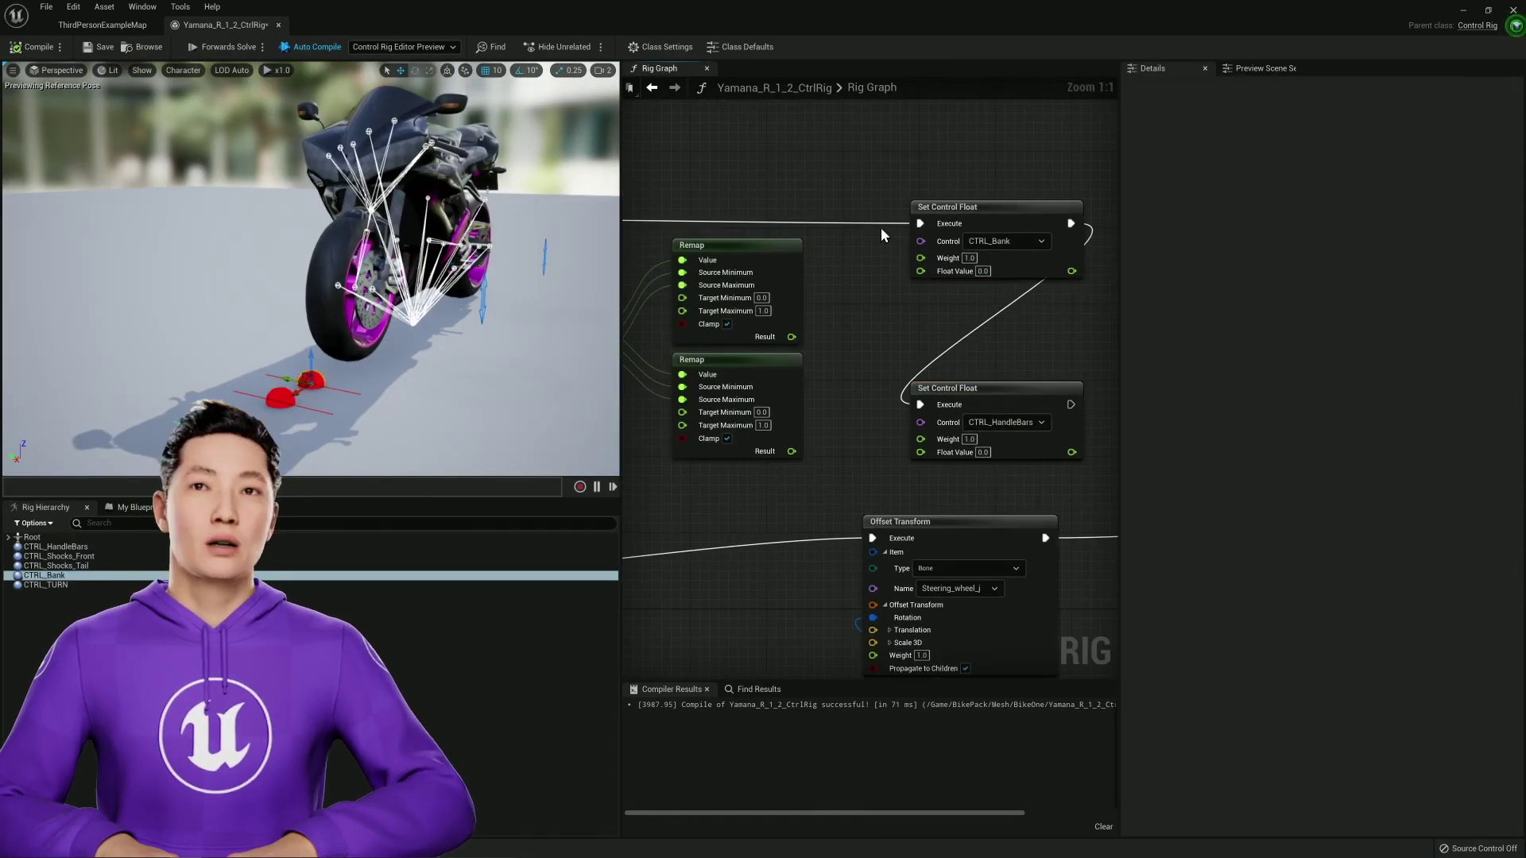
- Wire the Remap result into the CTRL_HandleBars Float Value and open the Curve node's curve
{"action": "left_click_drag", "start_coordinate": [881, 227], "coordinate": [923, 266]}
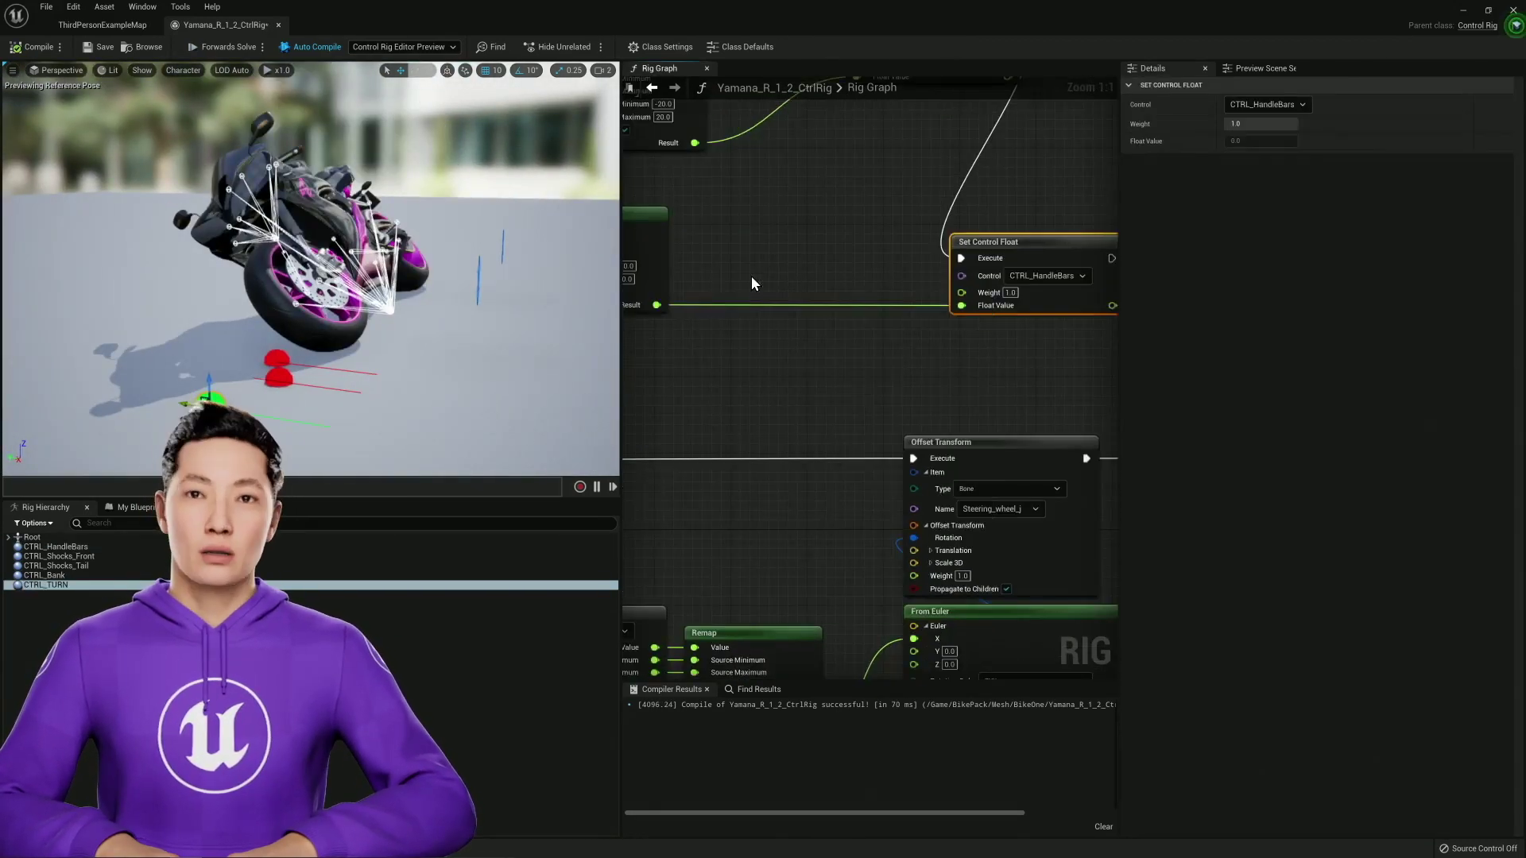
{"action": "left_click", "coordinate": [770, 272]}
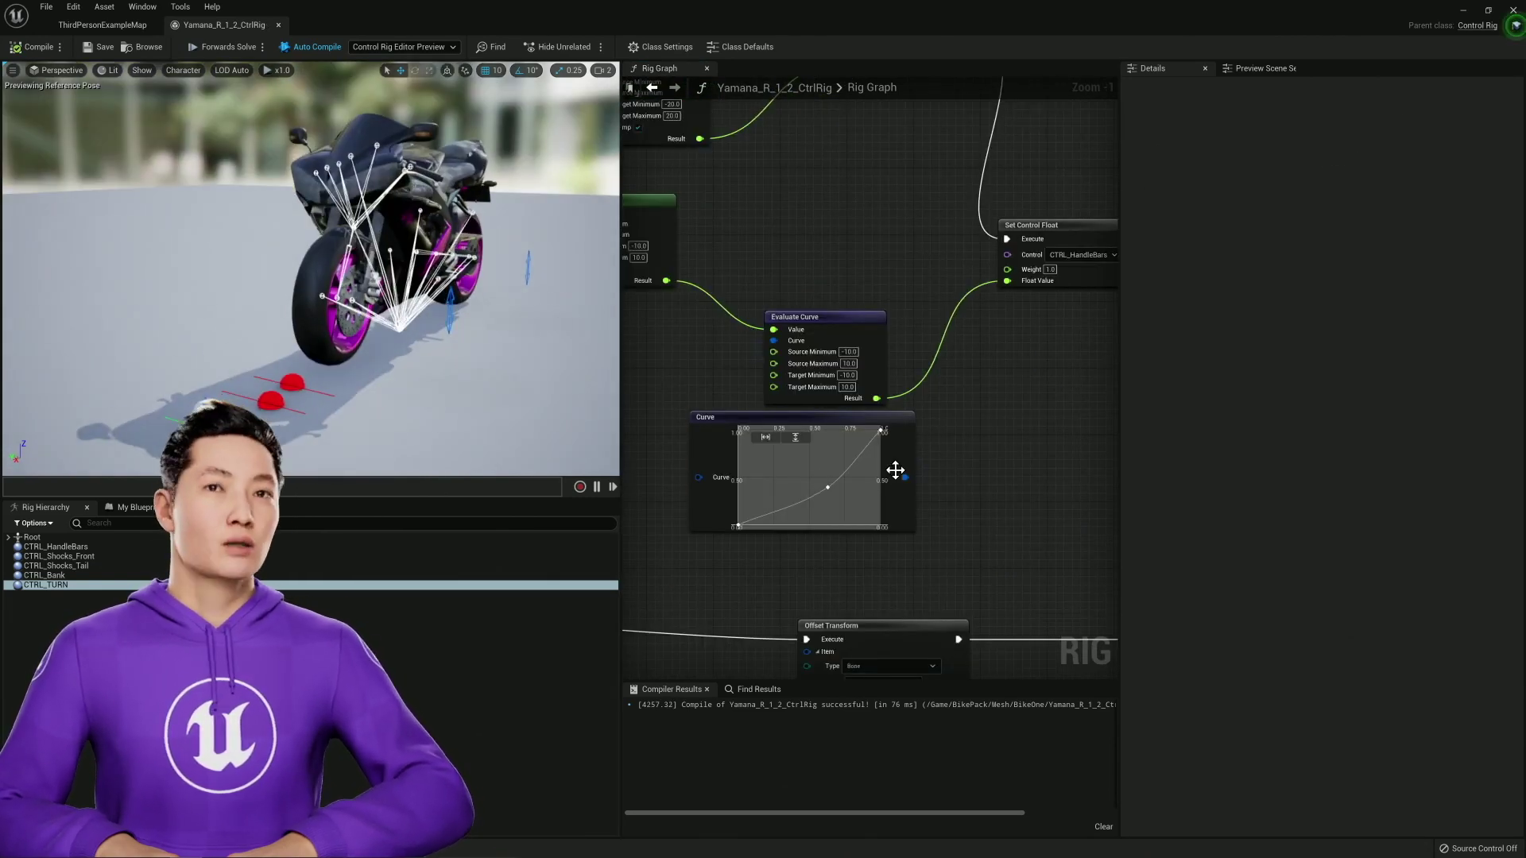
- Inspect the eased handlebar curve shape on the Evaluate Curve node
{"action": "left_click", "coordinate": [851, 487]}
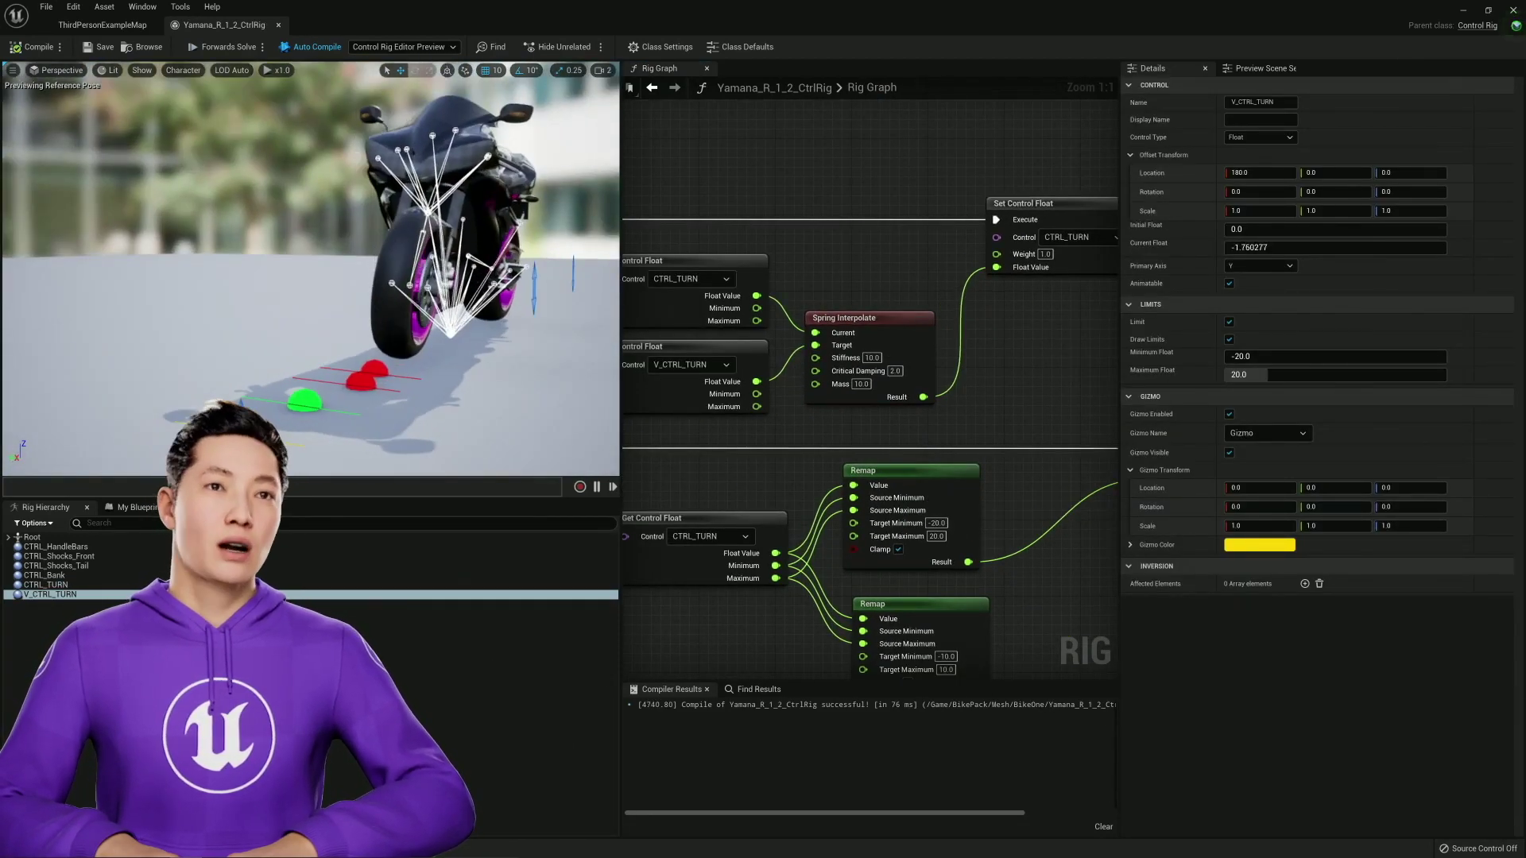
- Check the Get Control Float node, then add a new float variable for the bike turn
{"action": "left_click", "coordinate": [718, 183]}
{"action": "left_click", "coordinate": [786, 199]}
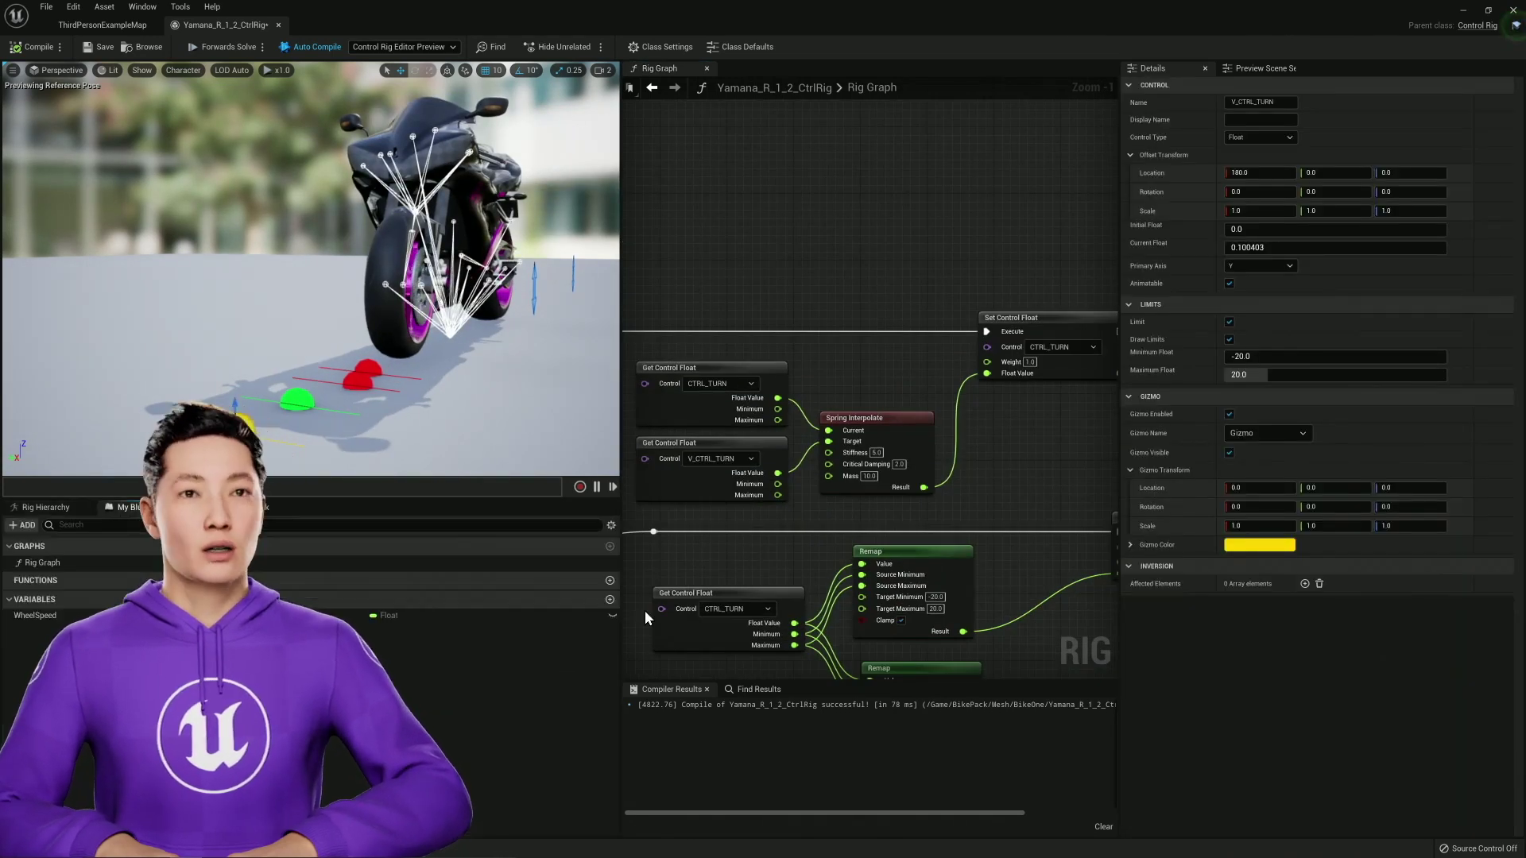
{"action": "left_click", "coordinate": [609, 599]}
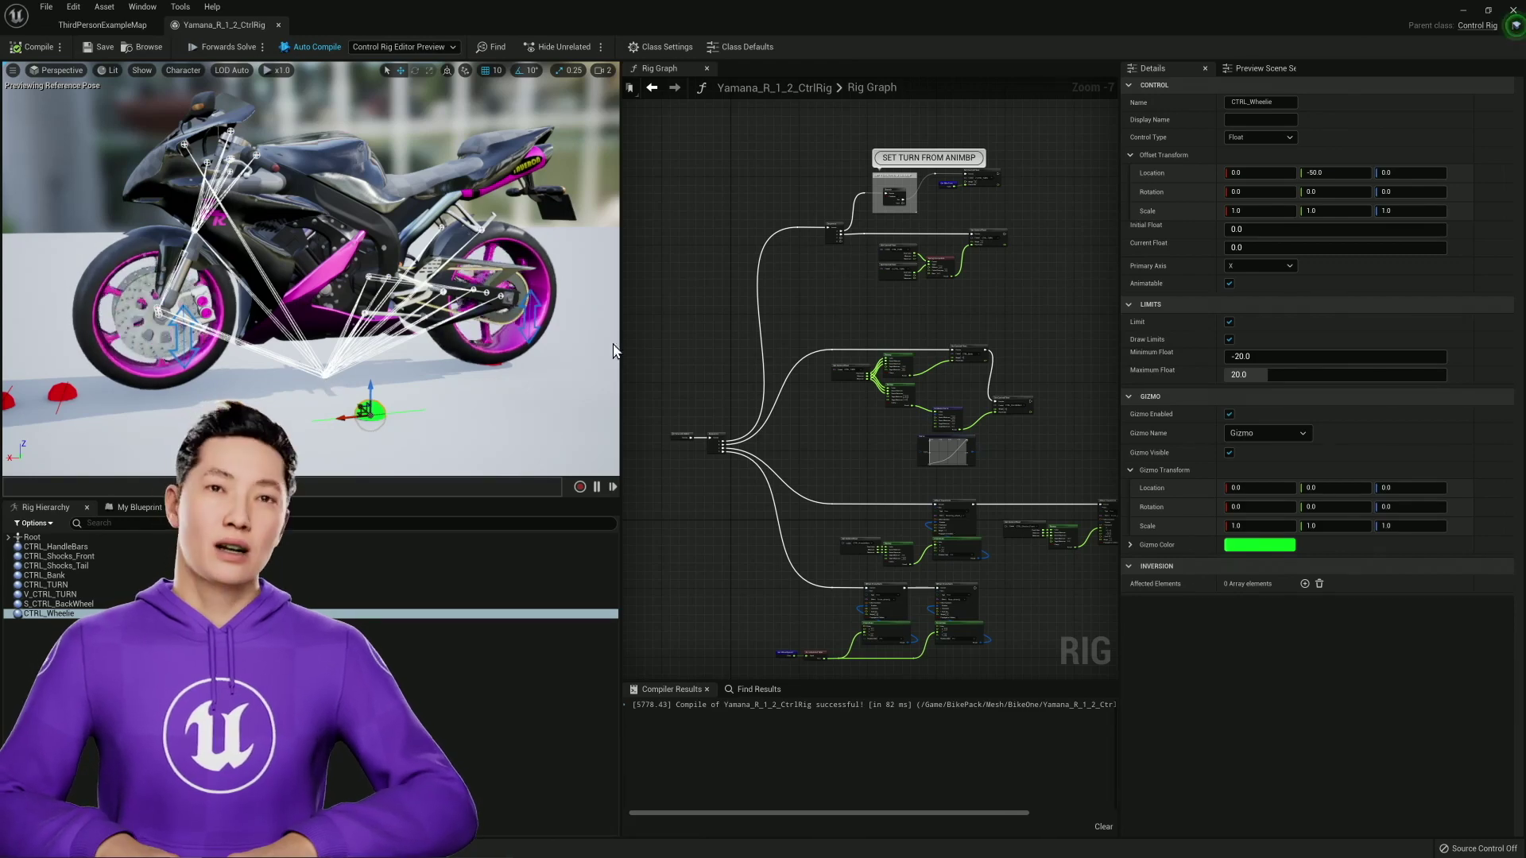
- Add nodes from Multiply's Rotation and Transform outputs, including a Make Relative node
{"action": "right_click_drag", "start_coordinate": [848, 296], "coordinate": [760, 328]}
{"action": "scroll", "coordinate": [760, 327], "scroll_direction": "up", "scroll_amount": 1}
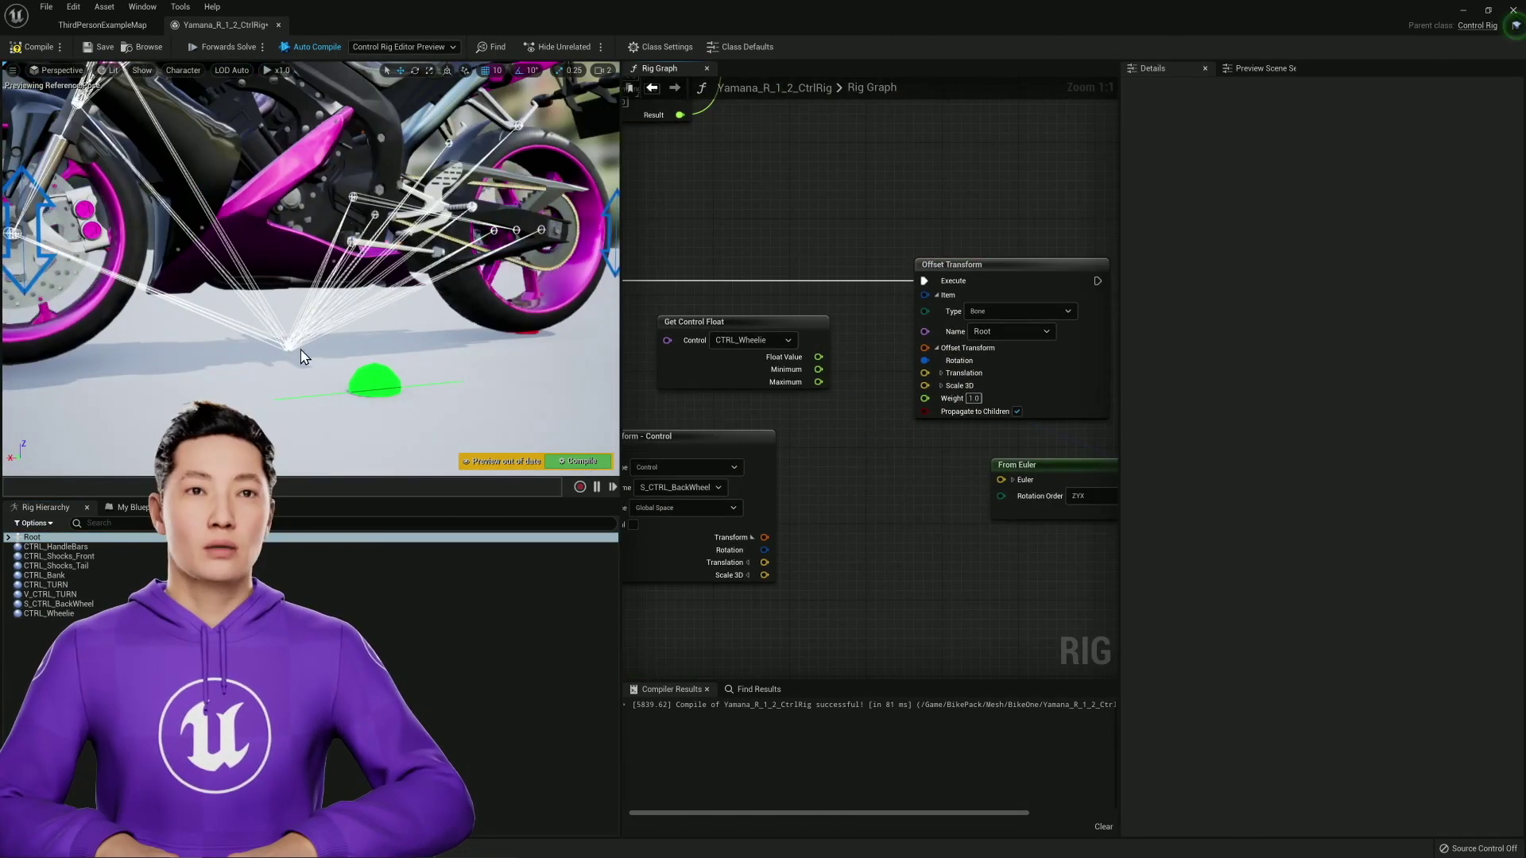
{"action": "left_click_drag", "start_coordinate": [747, 454], "coordinate": [747, 395]}
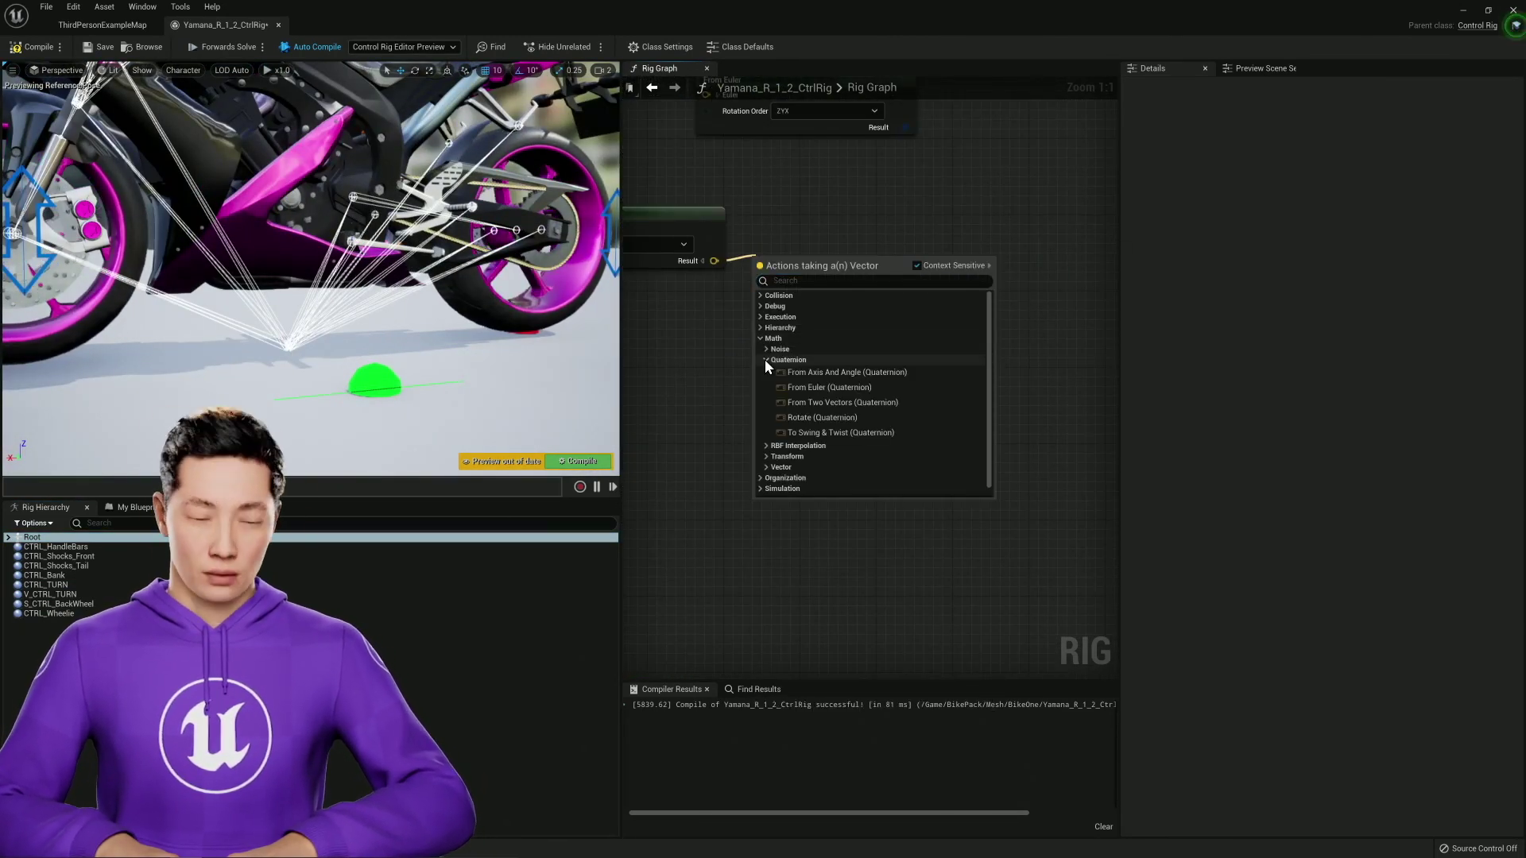
{"action": "scroll", "coordinate": [850, 432], "scroll_direction": "down", "scroll_amount": 3}
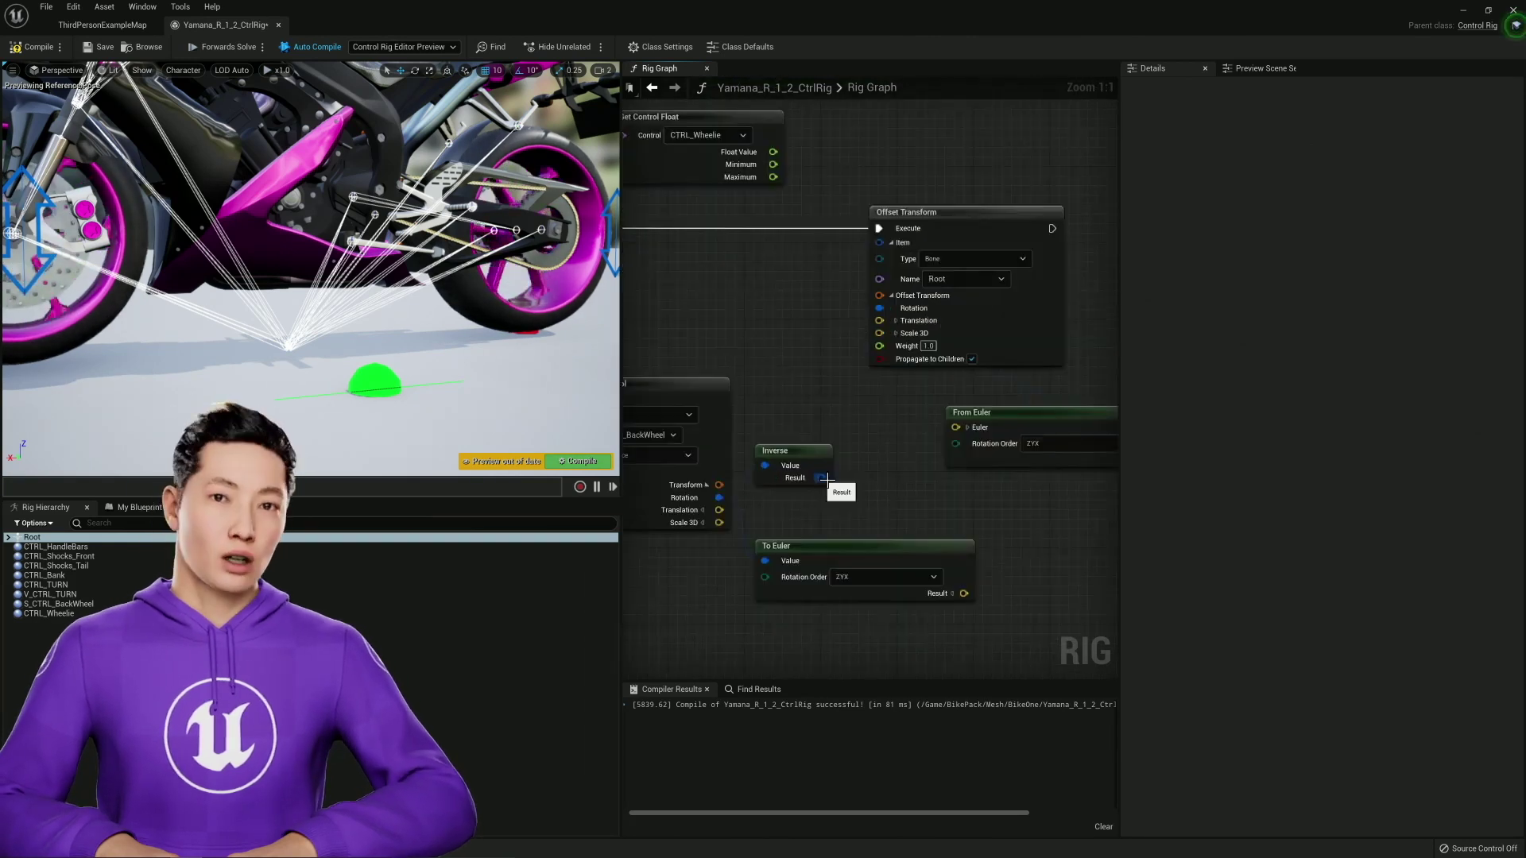
{"action": "right_click_drag", "start_coordinate": [826, 480], "coordinate": [831, 377]}
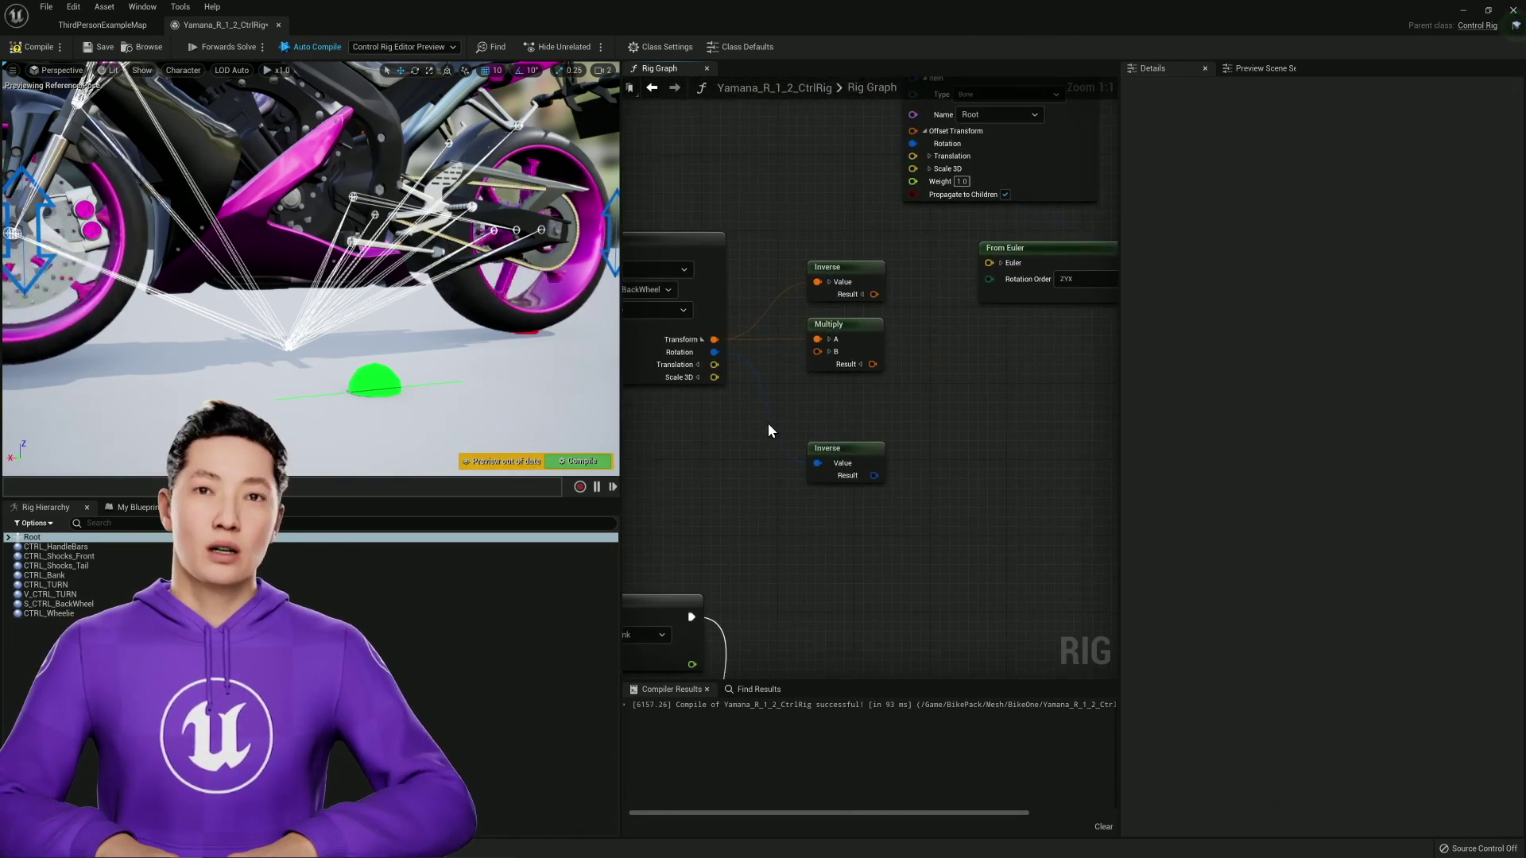
{"action": "left_click", "coordinate": [840, 433]}
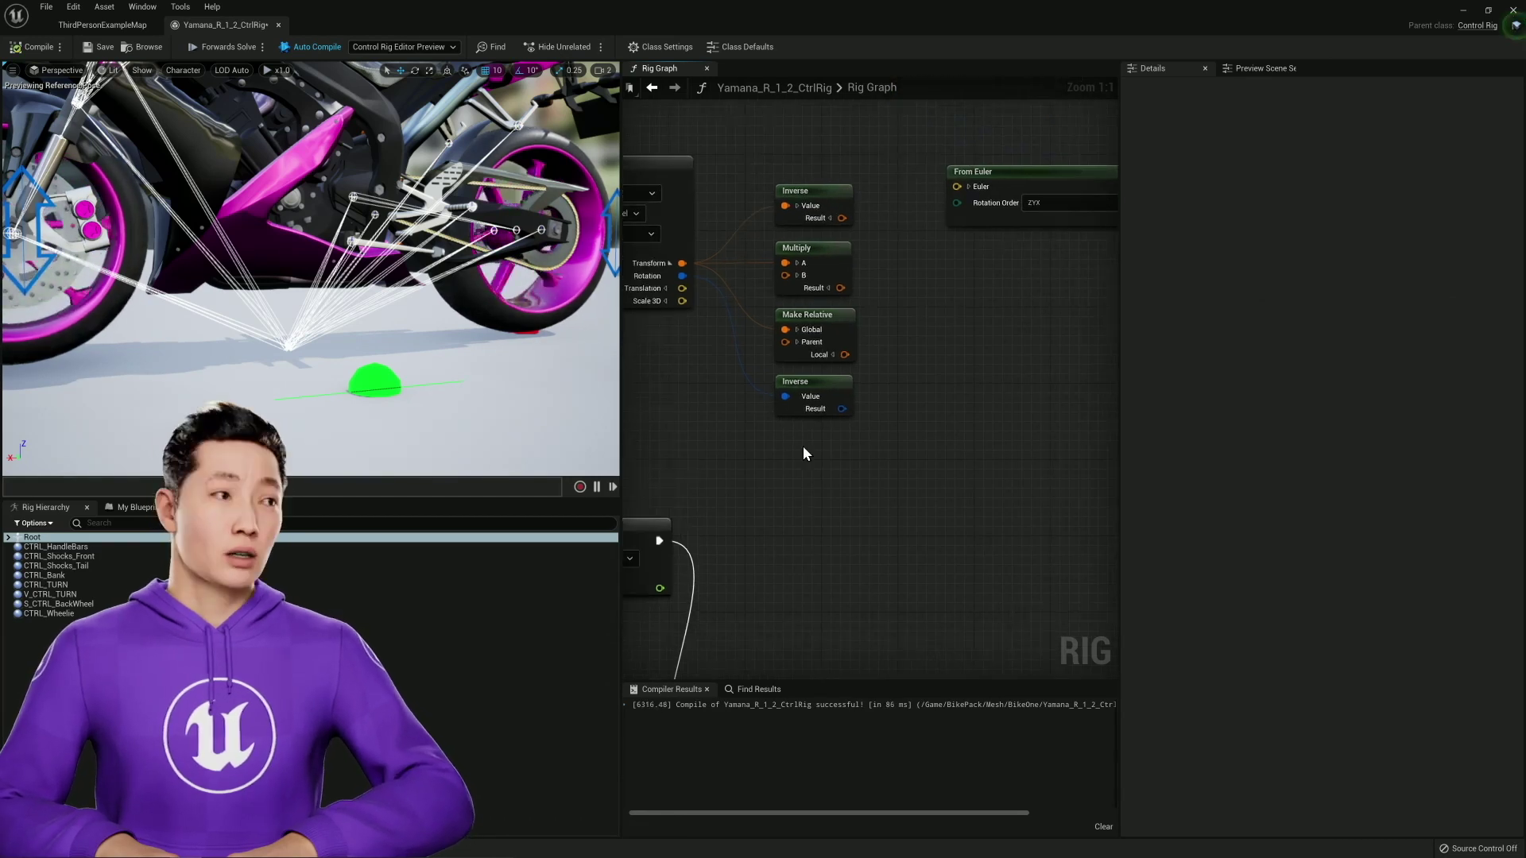
- Add a Rotate node and a To Euler conversion from the quaternion rotation output
{"action": "right_click_drag", "start_coordinate": [803, 445], "coordinate": [793, 464]}
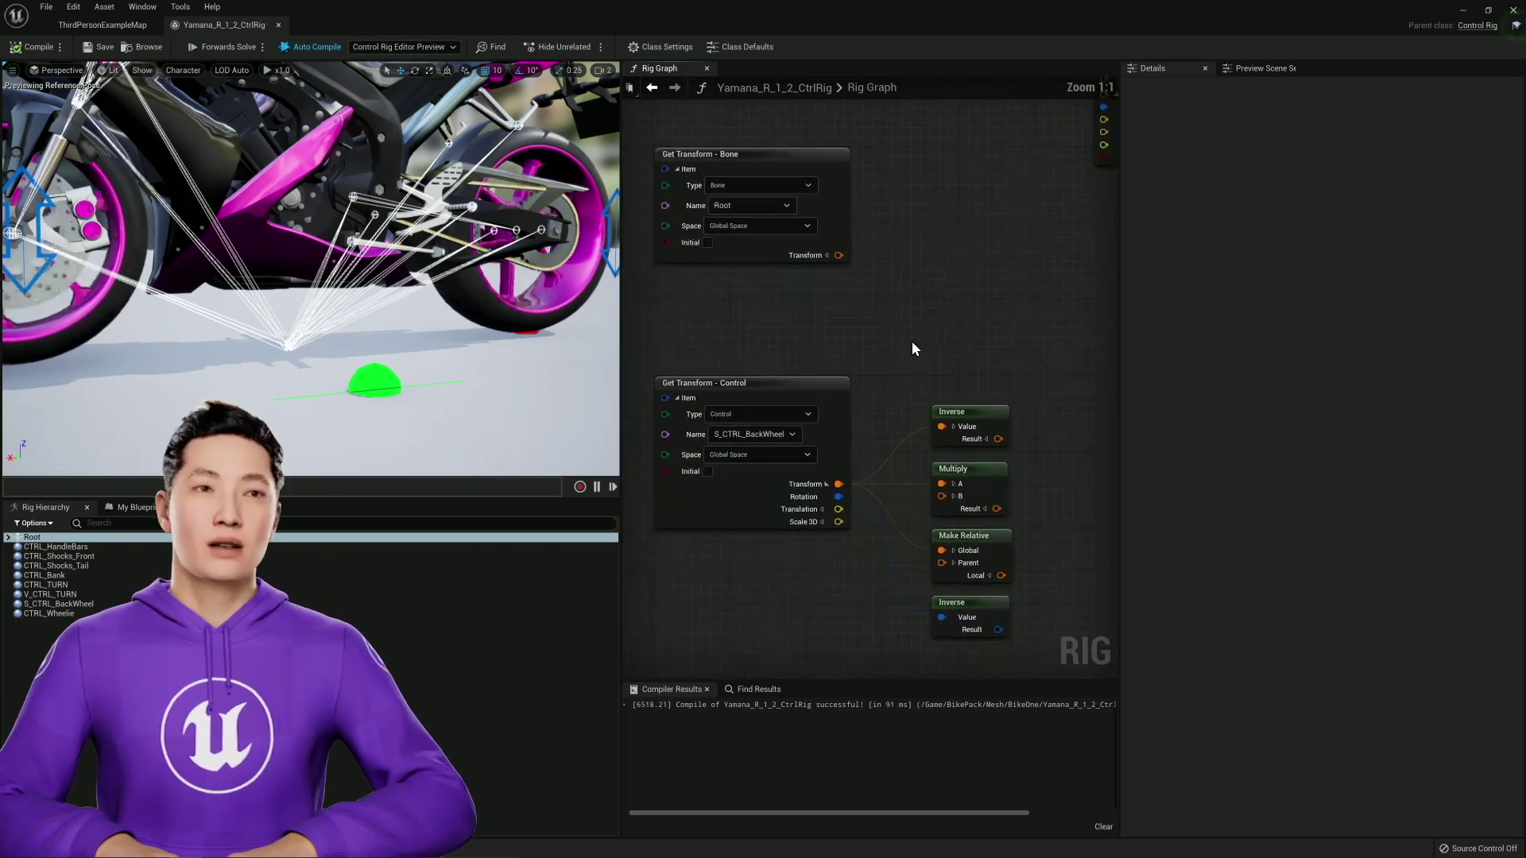
{"action": "scroll", "coordinate": [875, 380], "scroll_direction": "down", "scroll_amount": 1}
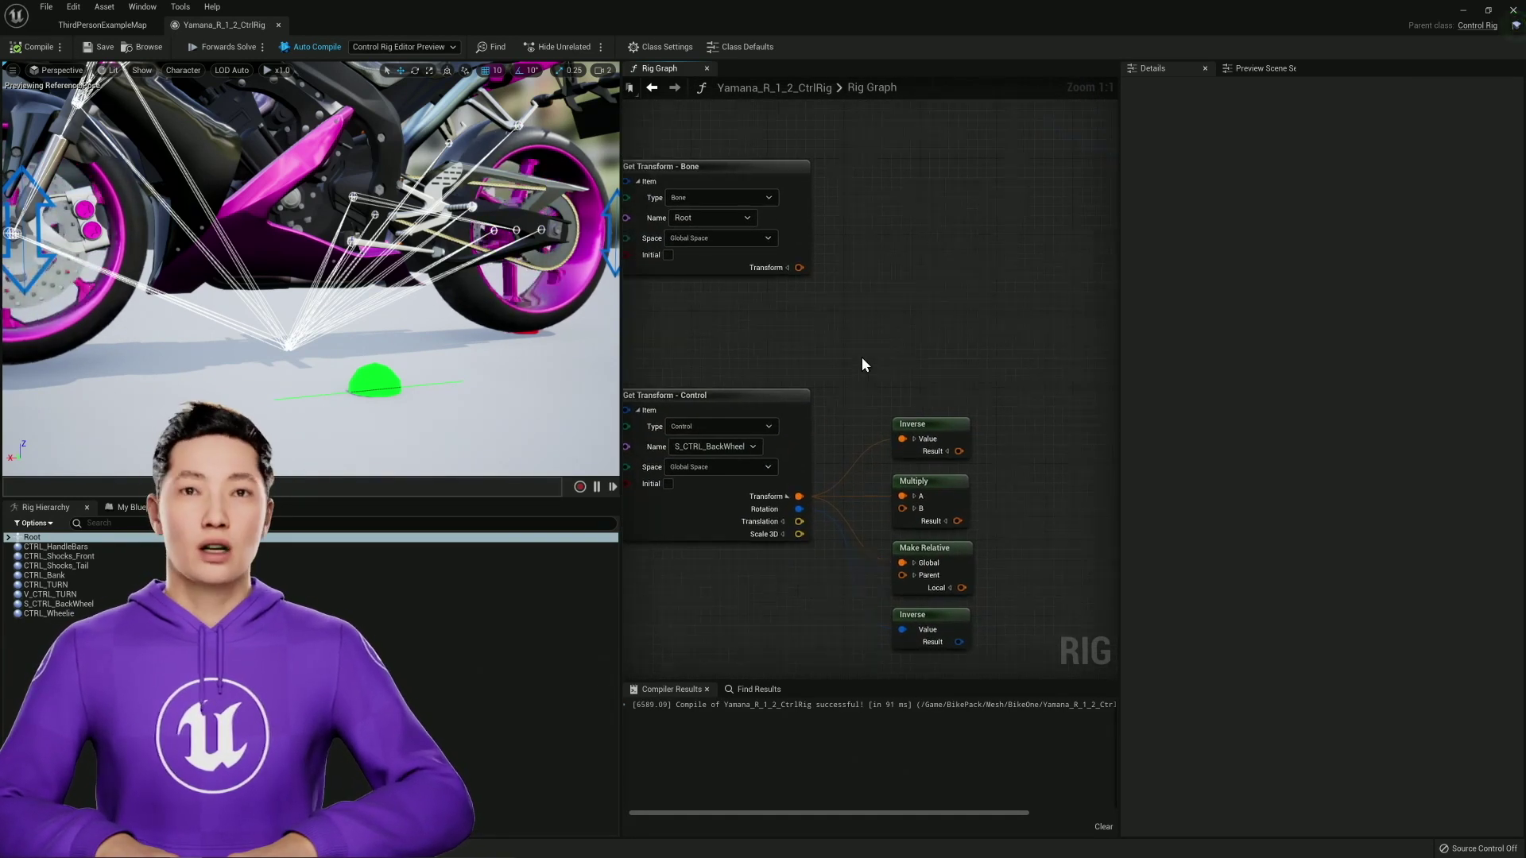
{"action": "left_click_drag", "start_coordinate": [863, 489], "coordinate": [948, 398]}
{"action": "type", "text": "e"}
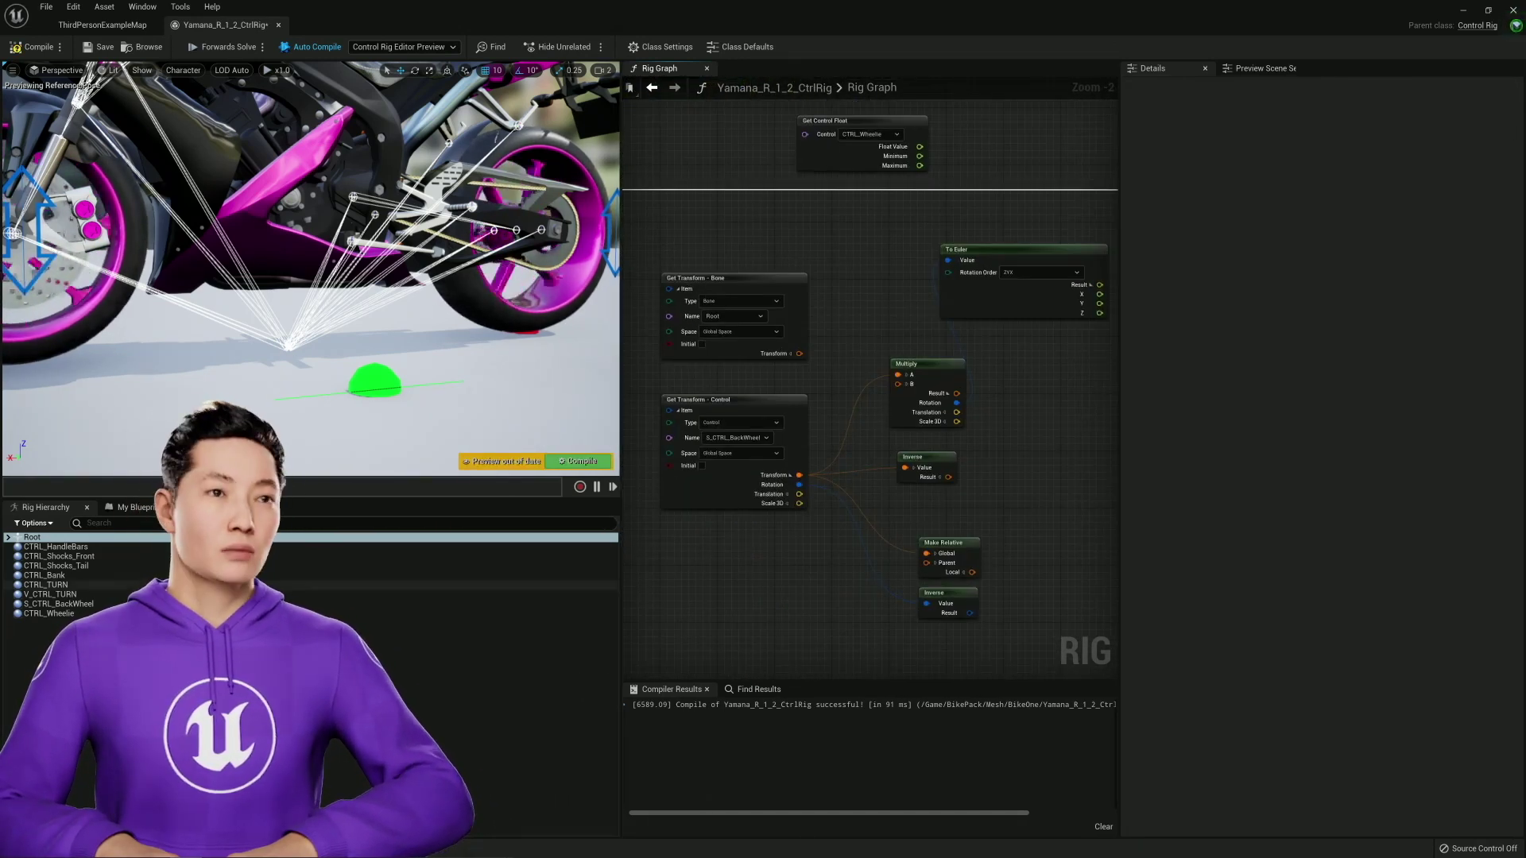
{"action": "left_click", "coordinate": [288, 348]}
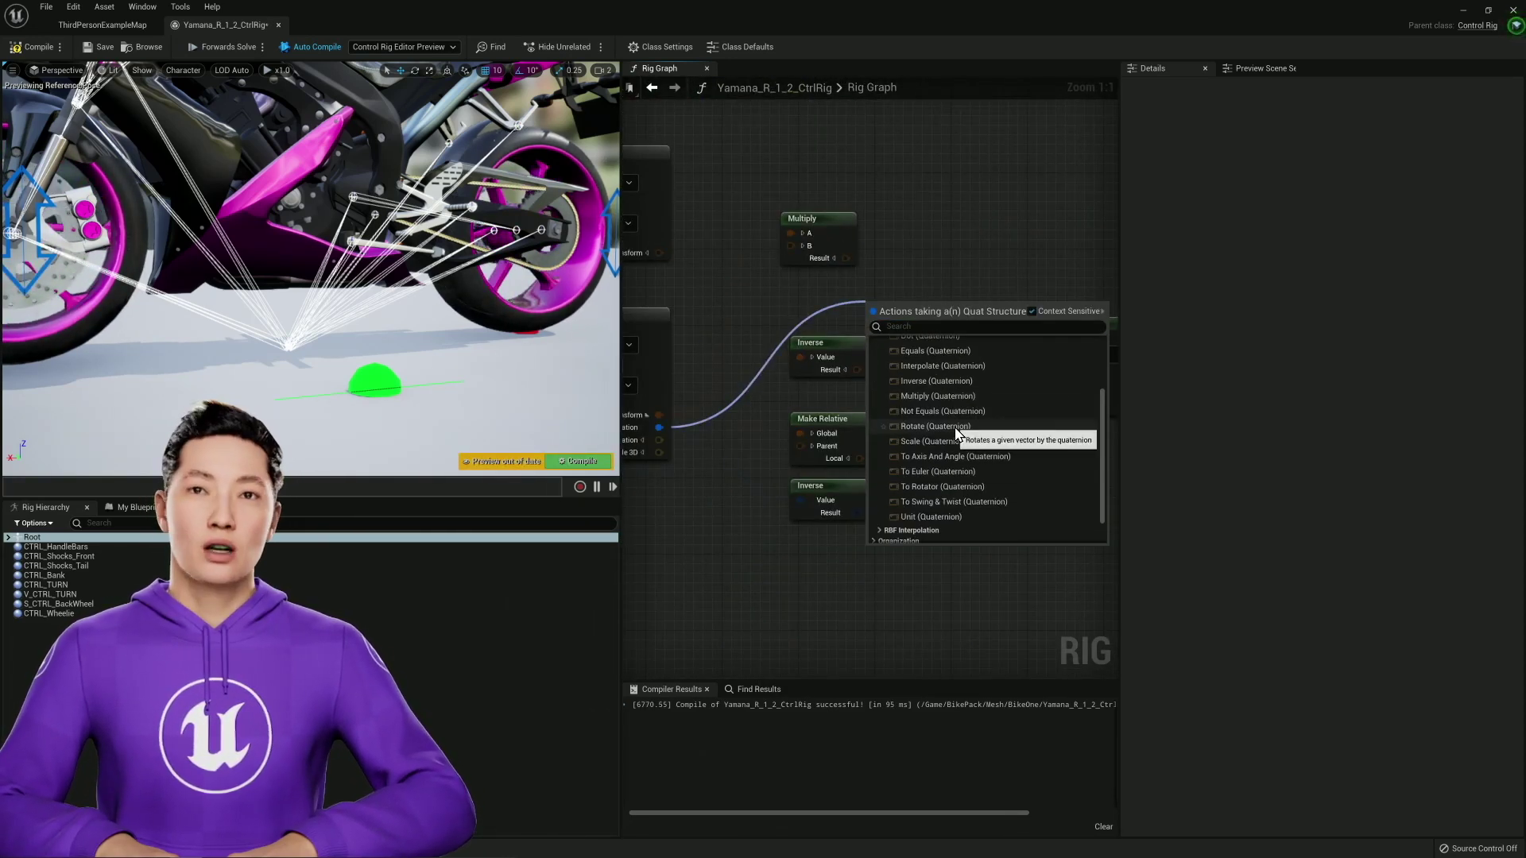
{"action": "left_click", "coordinate": [956, 431]}
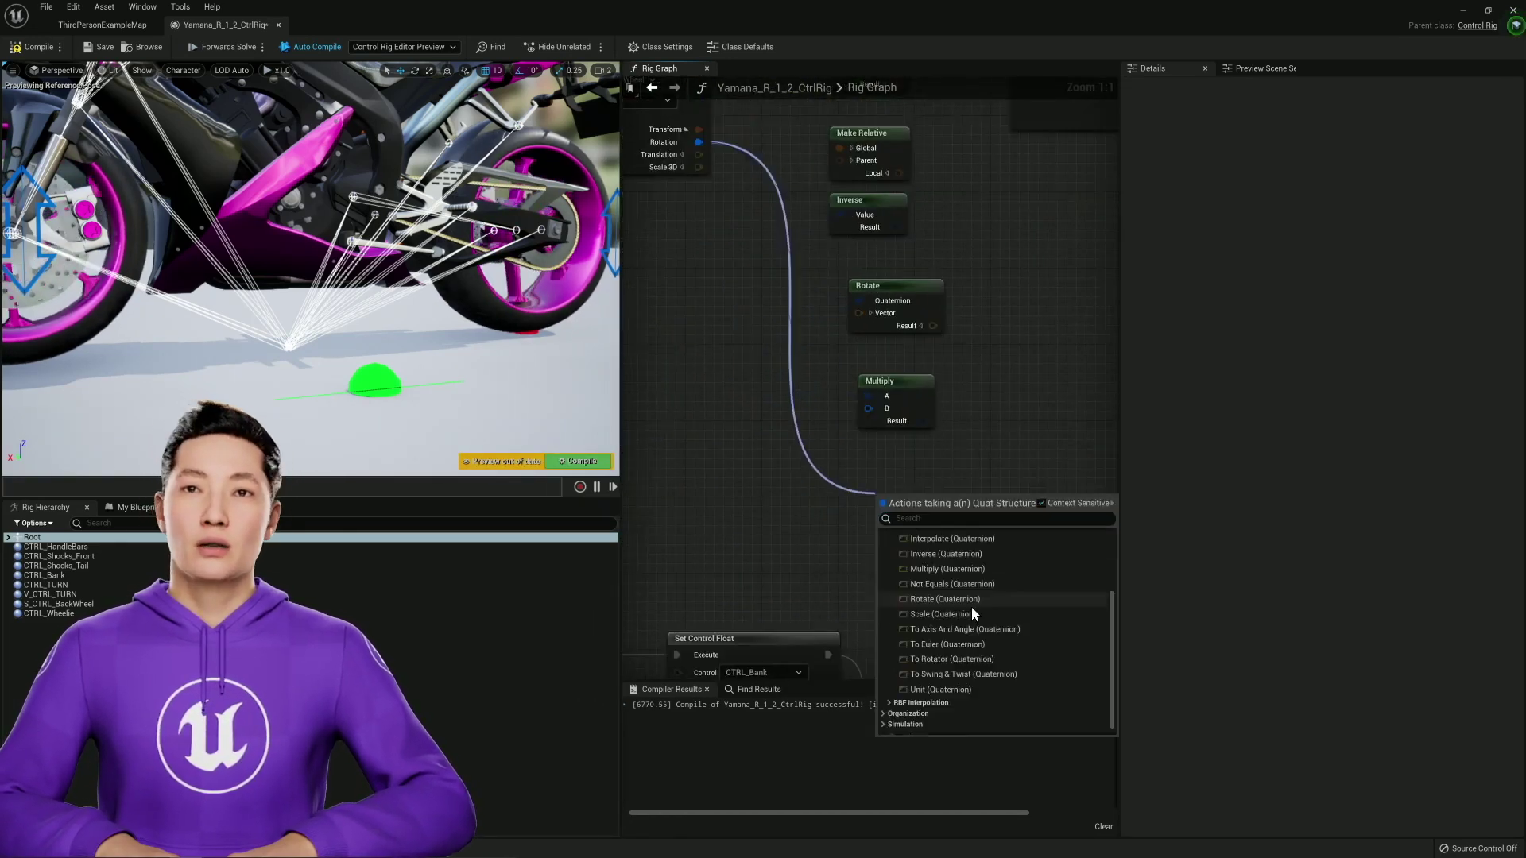
{"action": "left_click", "coordinate": [972, 607]}
{"action": "left_click_drag", "start_coordinate": [963, 513], "coordinate": [993, 528]}
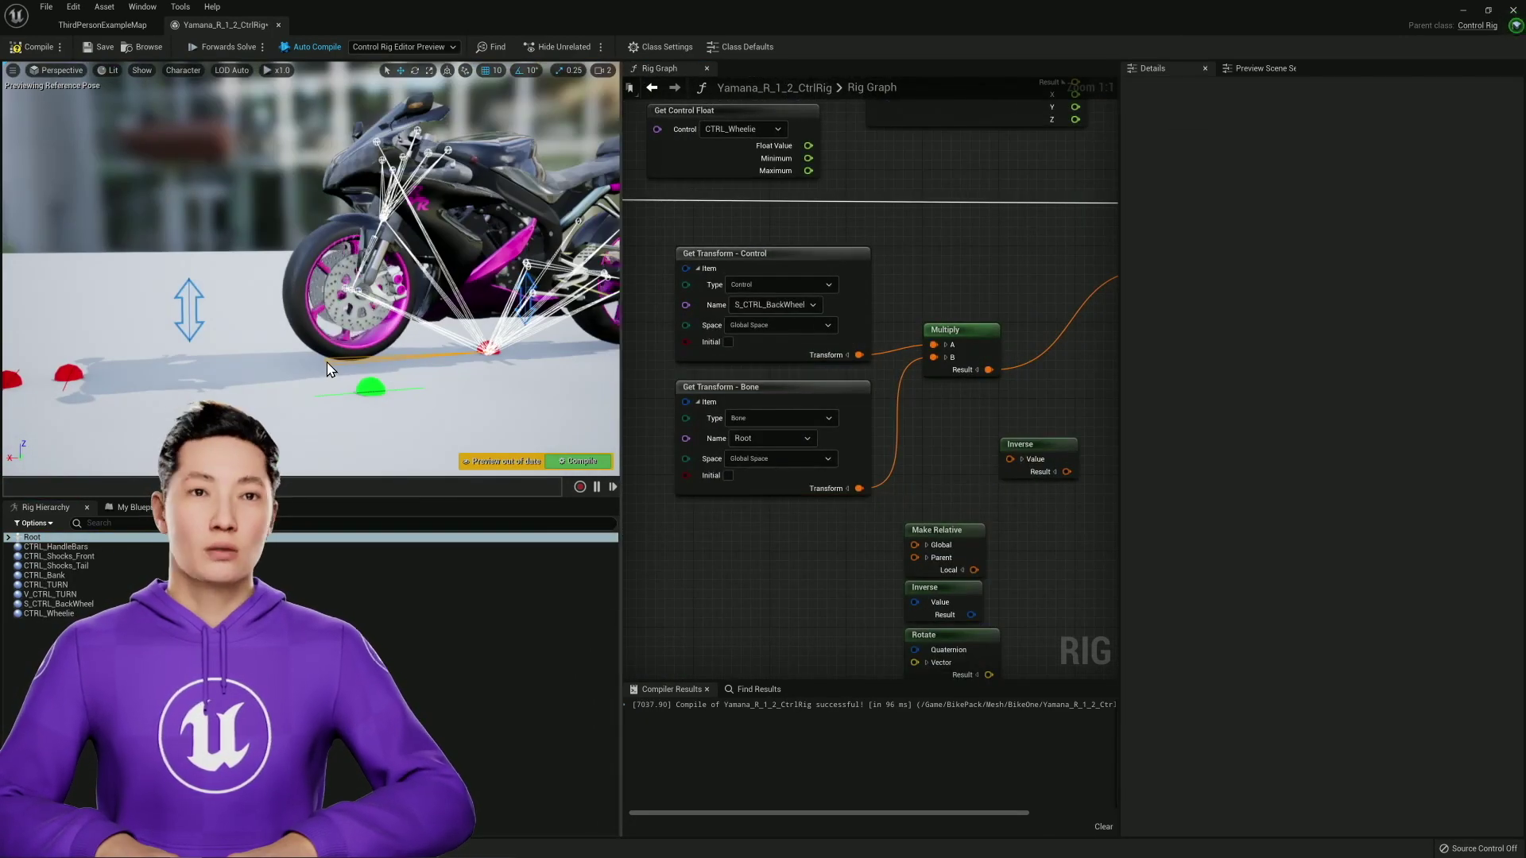
- Place the Inverse node beside Multiply and bring the wheel_ground bone into the graph
{"action": "left_click_drag", "start_coordinate": [973, 365], "coordinate": [964, 446]}
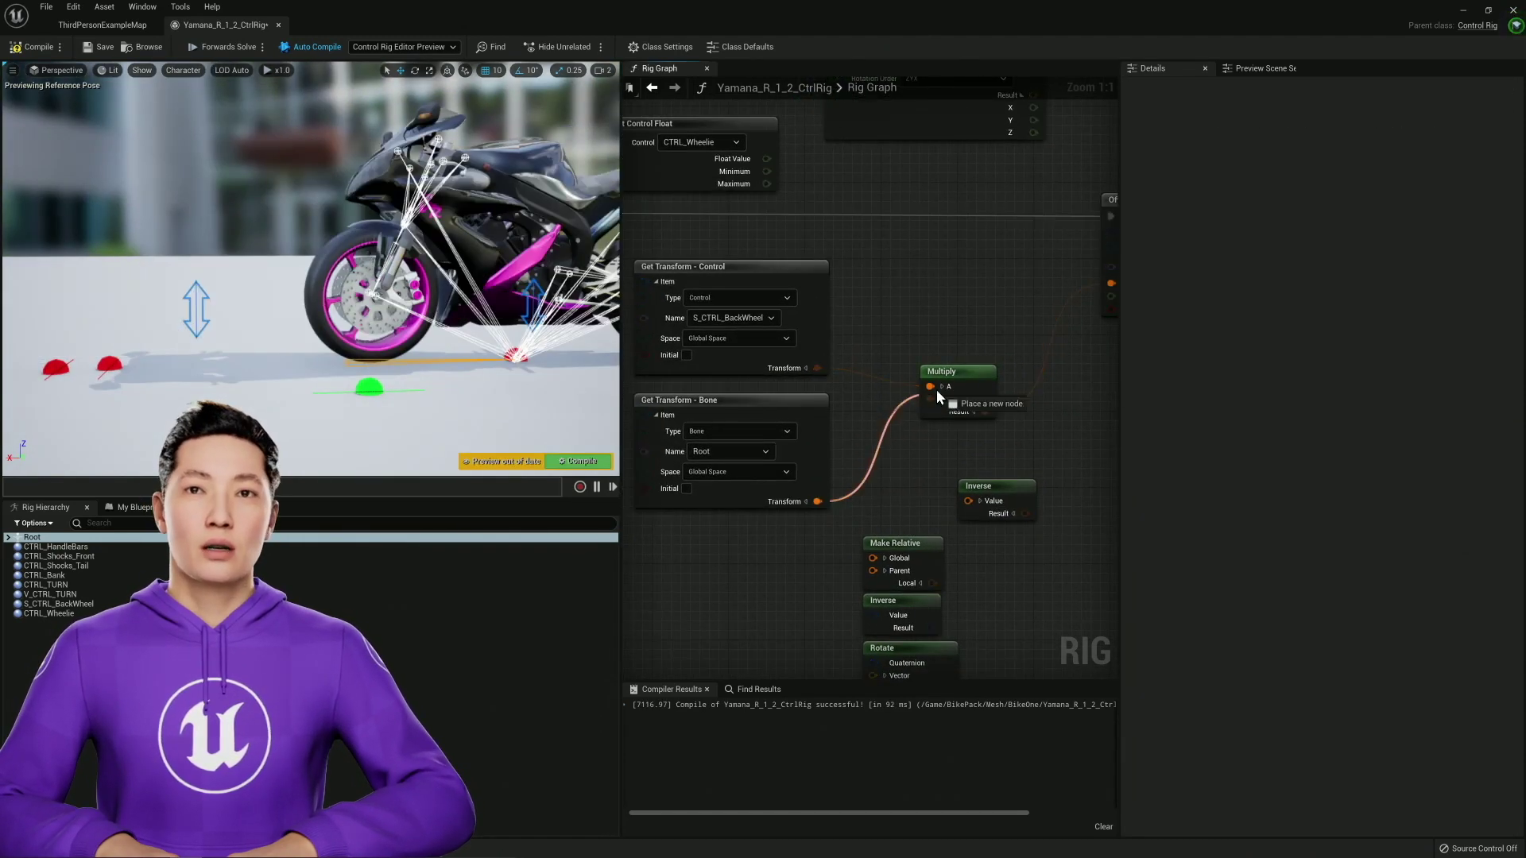
{"action": "left_click_drag", "start_coordinate": [936, 390], "coordinate": [865, 410]}
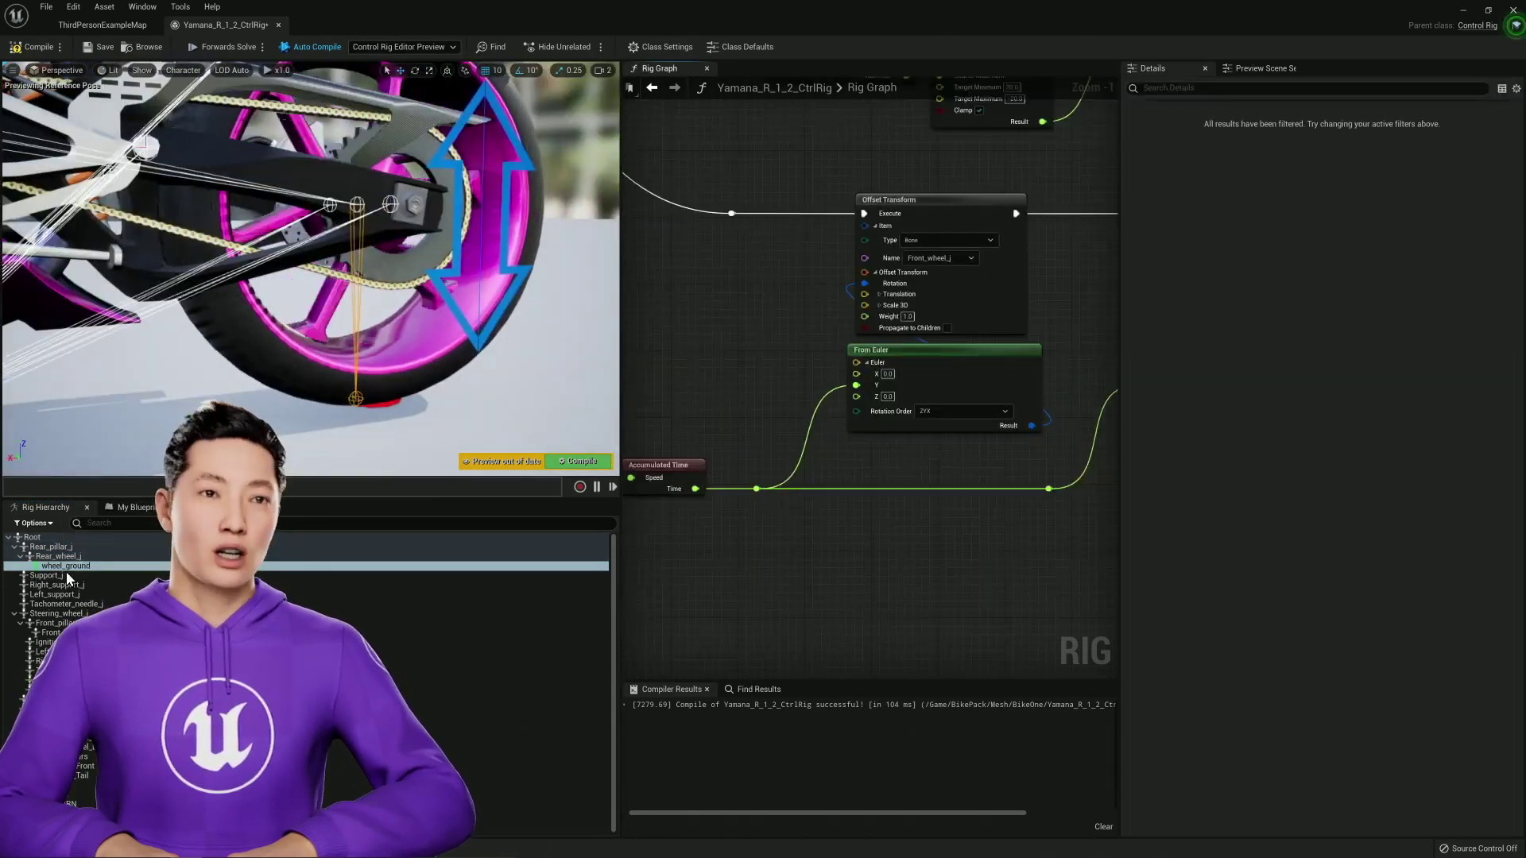
{"action": "left_click_drag", "start_coordinate": [684, 487], "coordinate": [740, 260]}
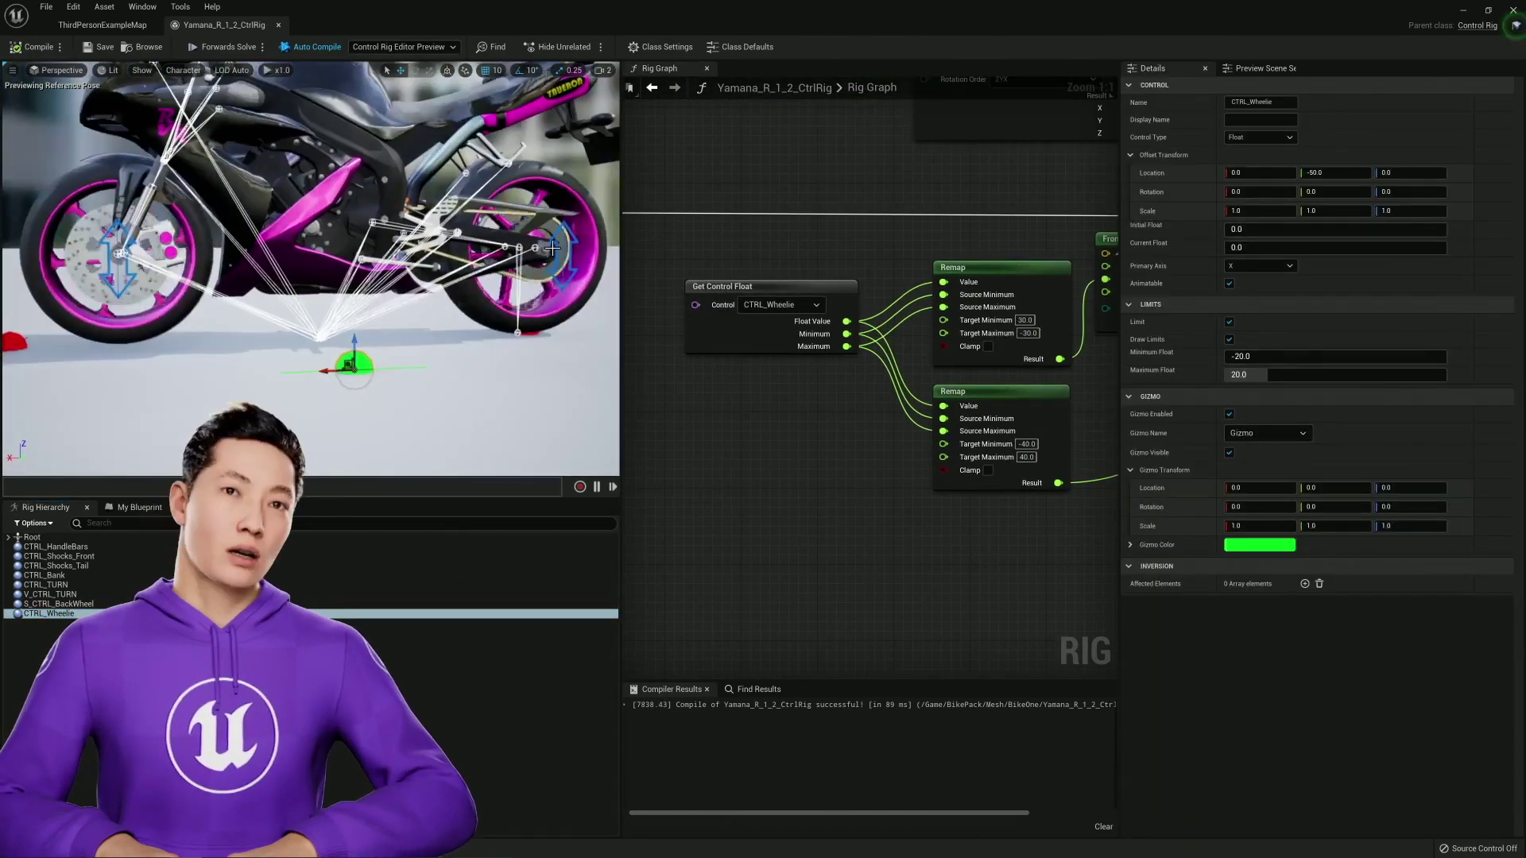
- Orbit and zoom the viewport to see the bike from above
{"action": "scroll", "coordinate": [459, 200], "scroll_direction": "down", "scroll_amount": 3}
{"action": "left_click_drag", "start_coordinate": [501, 328], "coordinate": [325, 230], "text": "alt"}
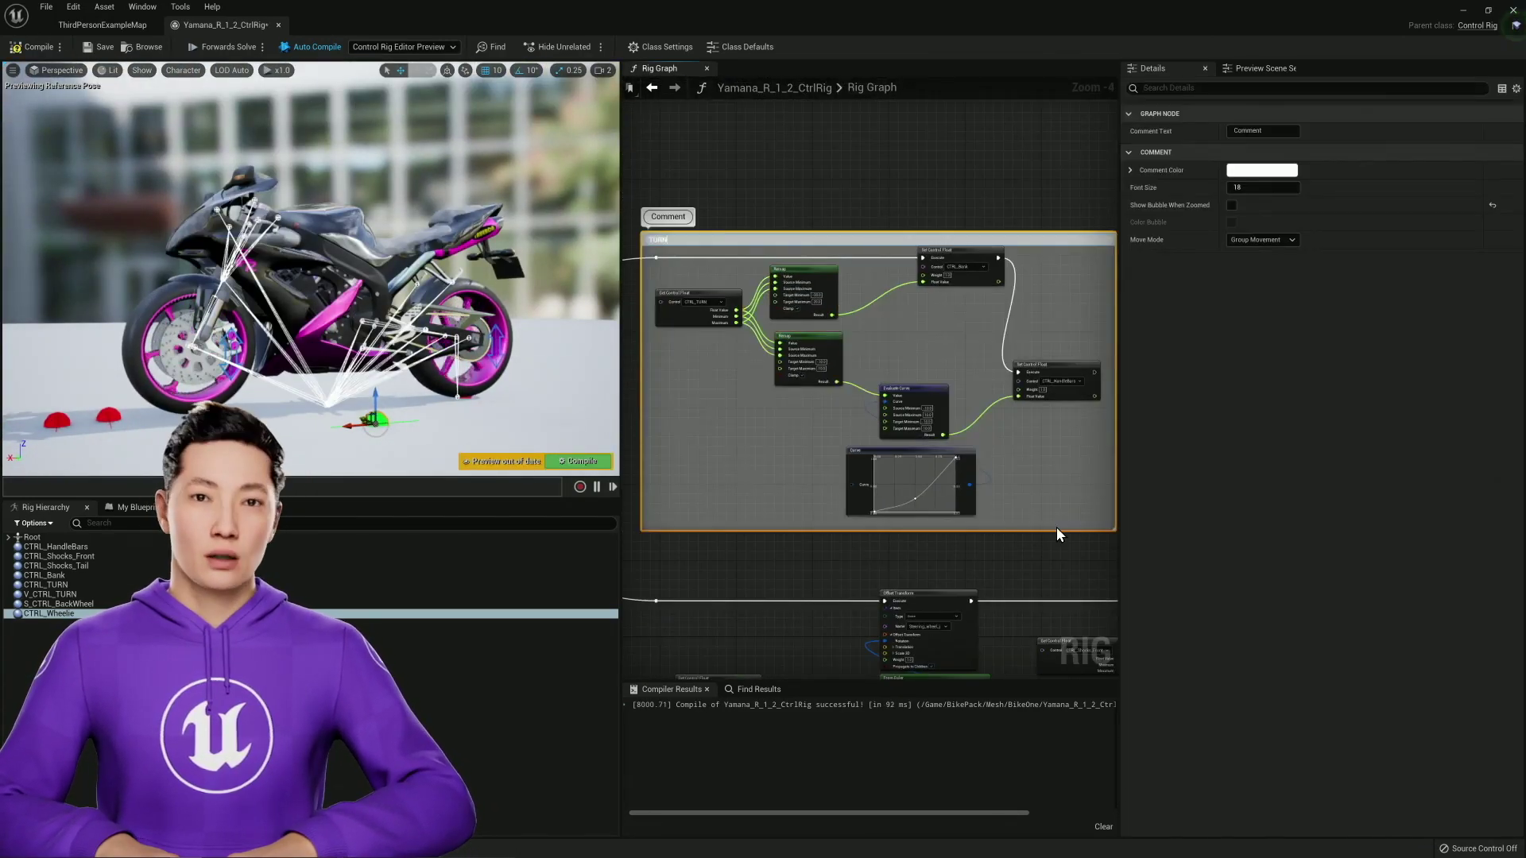
{"action": "scroll", "coordinate": [750, 212], "scroll_direction": "up", "scroll_amount": 2}
{"action": "scroll", "coordinate": [751, 212], "scroll_direction": "down", "scroll_amount": 3}
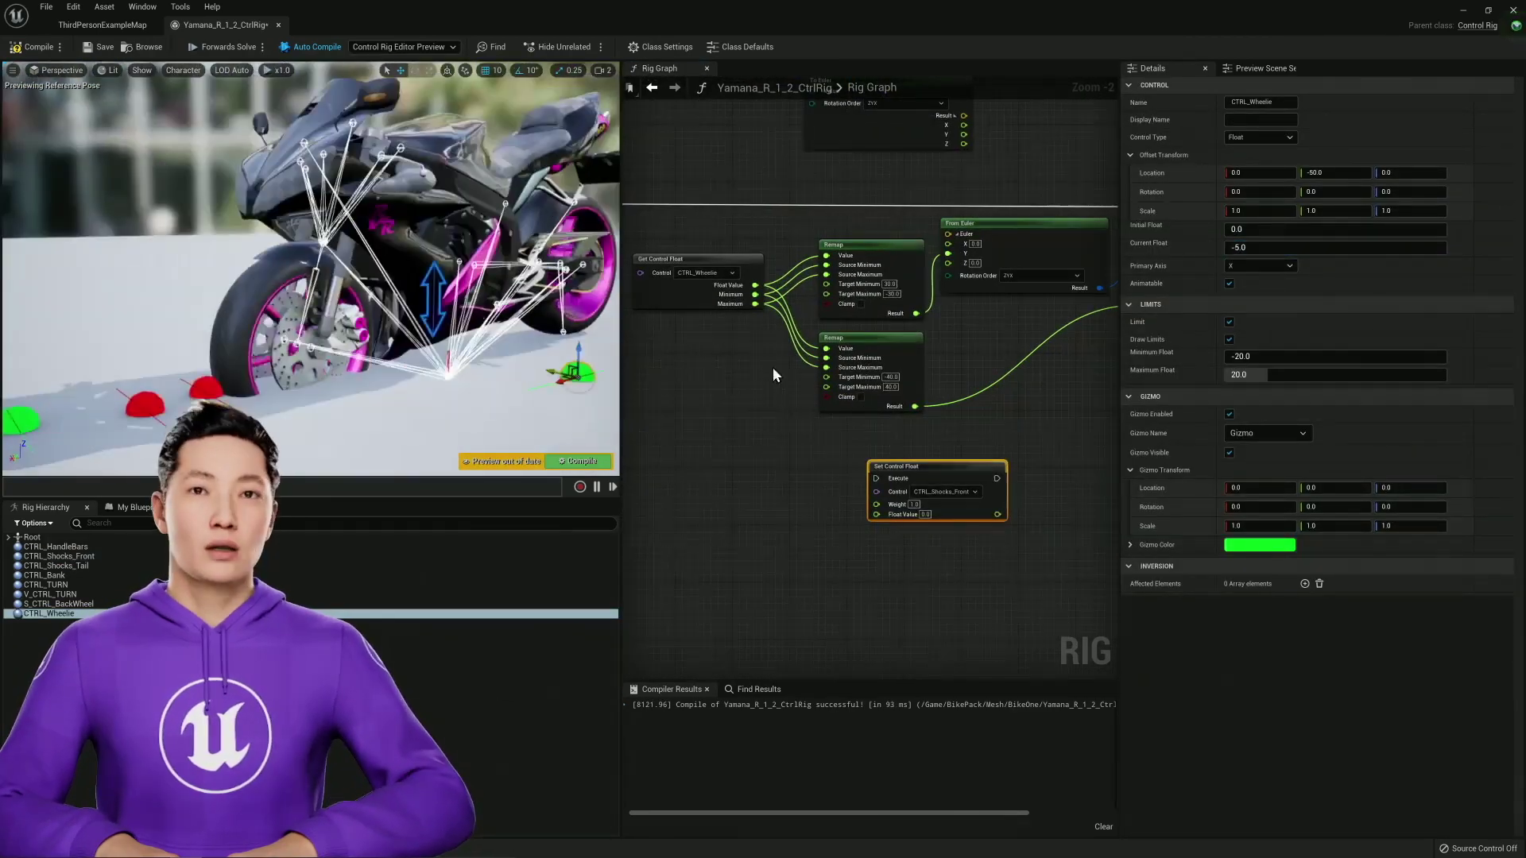
- Select the Set Control Float node and the lower Remap node to inspect their settings
{"action": "scroll", "coordinate": [832, 373], "scroll_direction": "up", "scroll_amount": 3}
{"action": "left_click", "coordinate": [833, 377]}
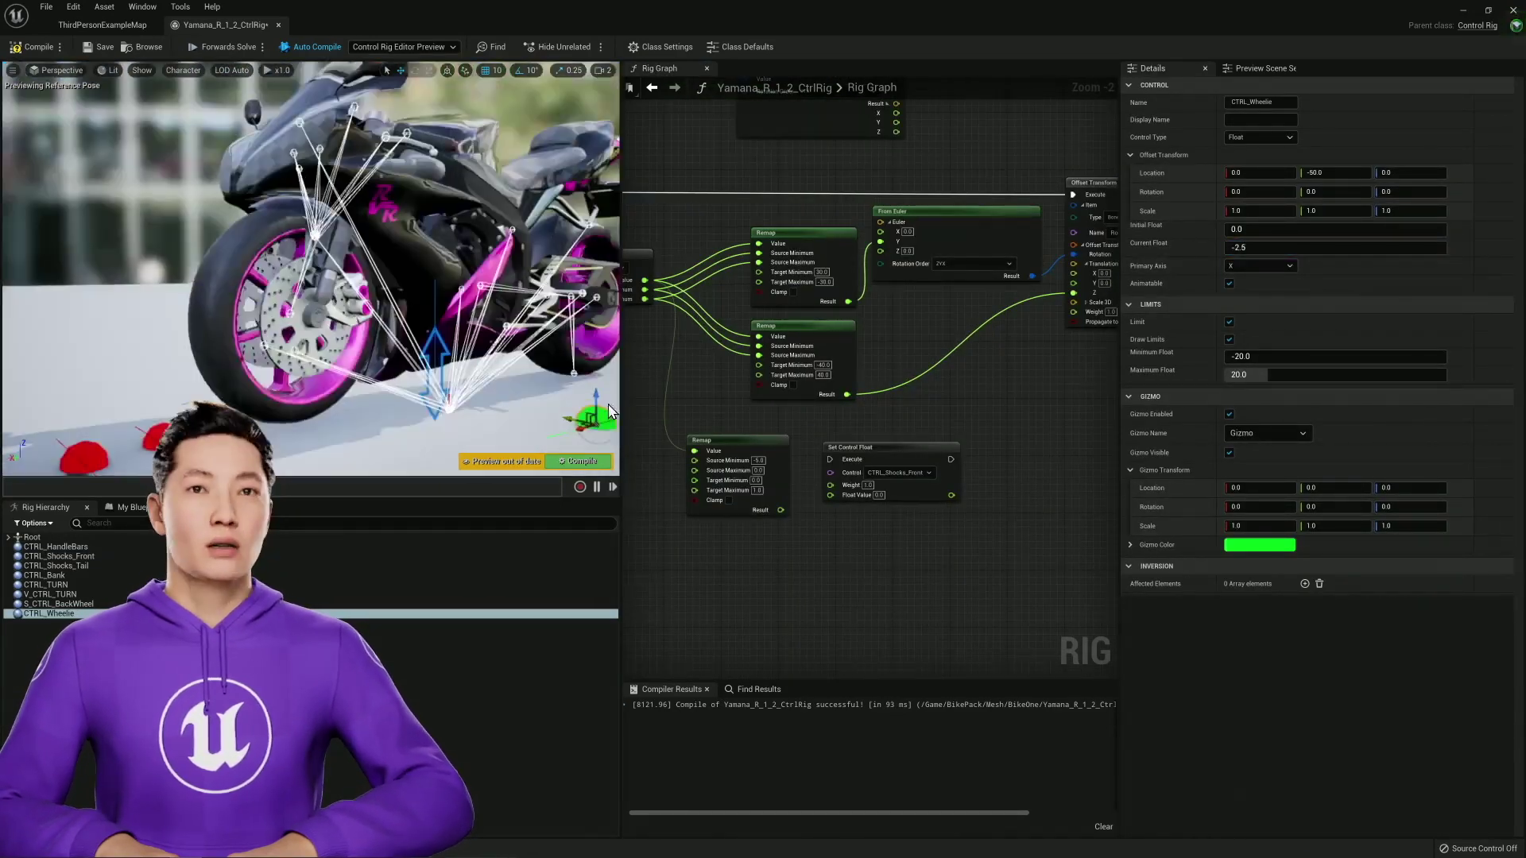
{"action": "left_click", "coordinate": [882, 355]}
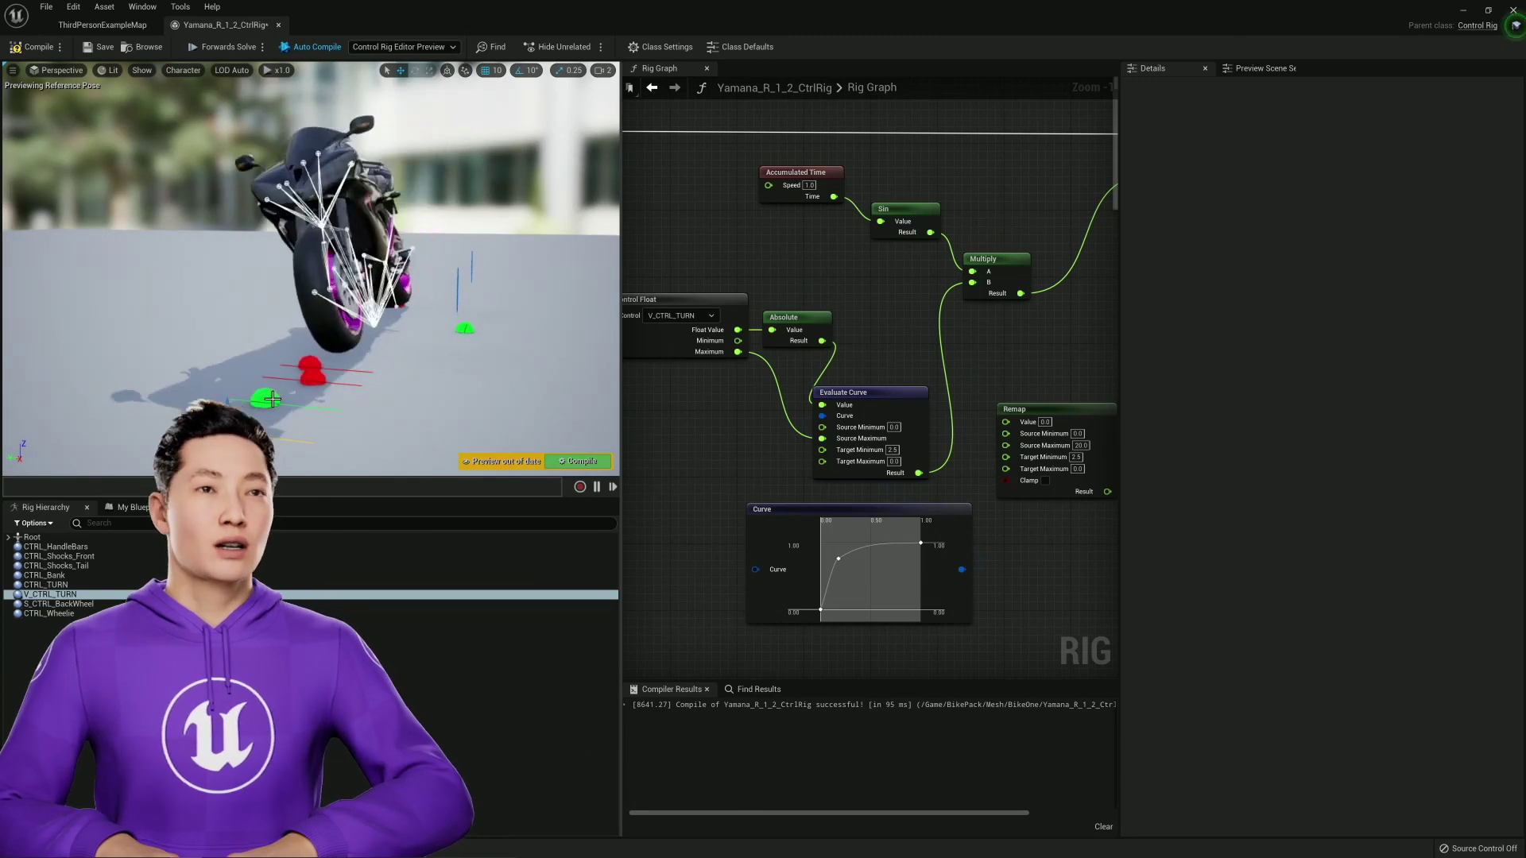
- Wire the CTRL_TURN value, add the P_CTRL_BumpRoad control, and select the bump-road nodes
{"action": "left_click_drag", "start_coordinate": [794, 419], "coordinate": [831, 363]}
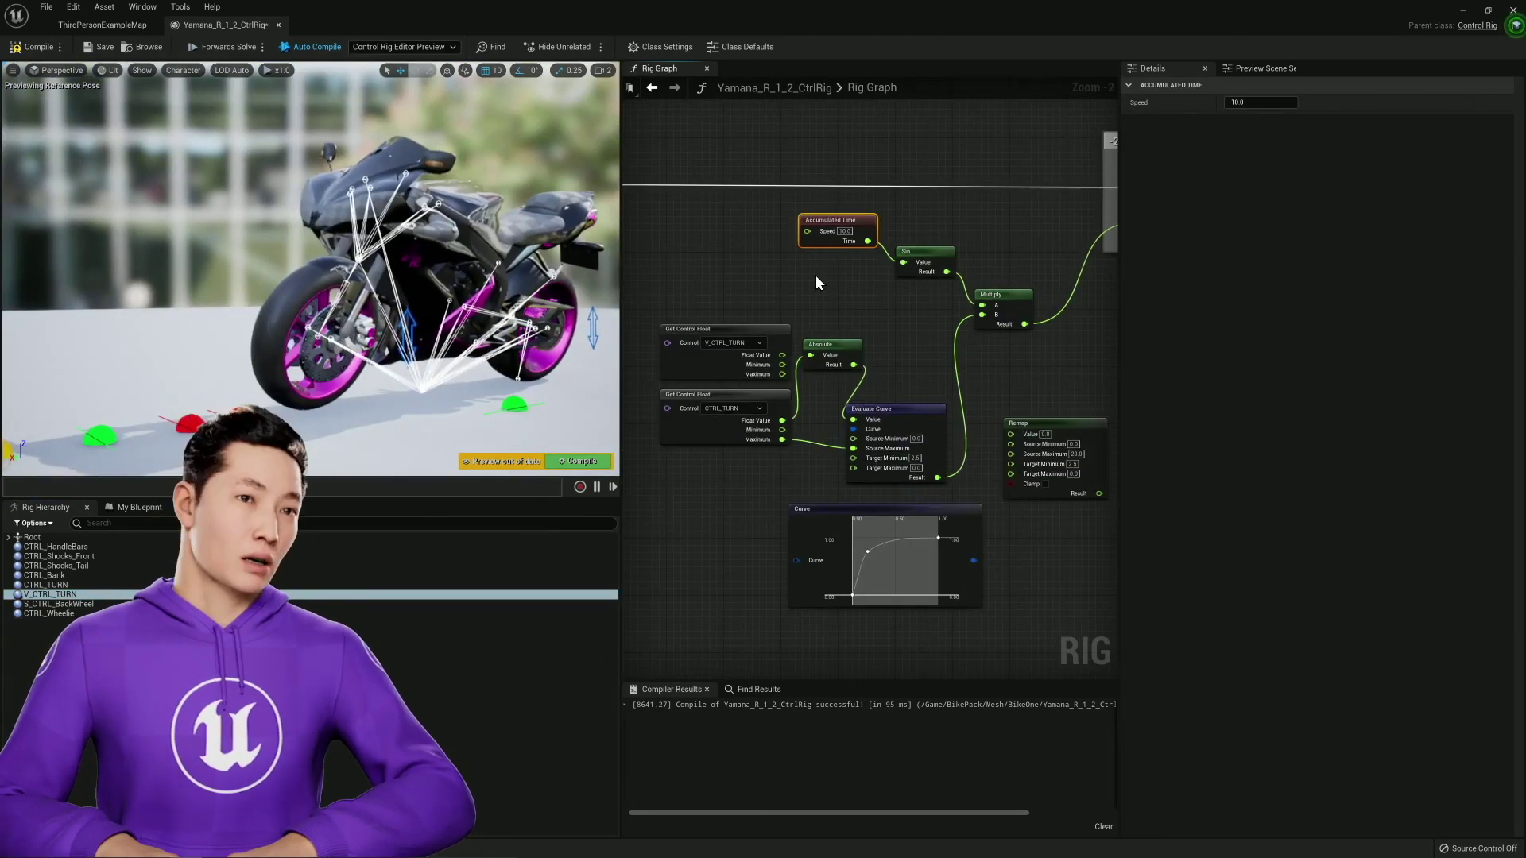
{"action": "left_click", "coordinate": [815, 275]}
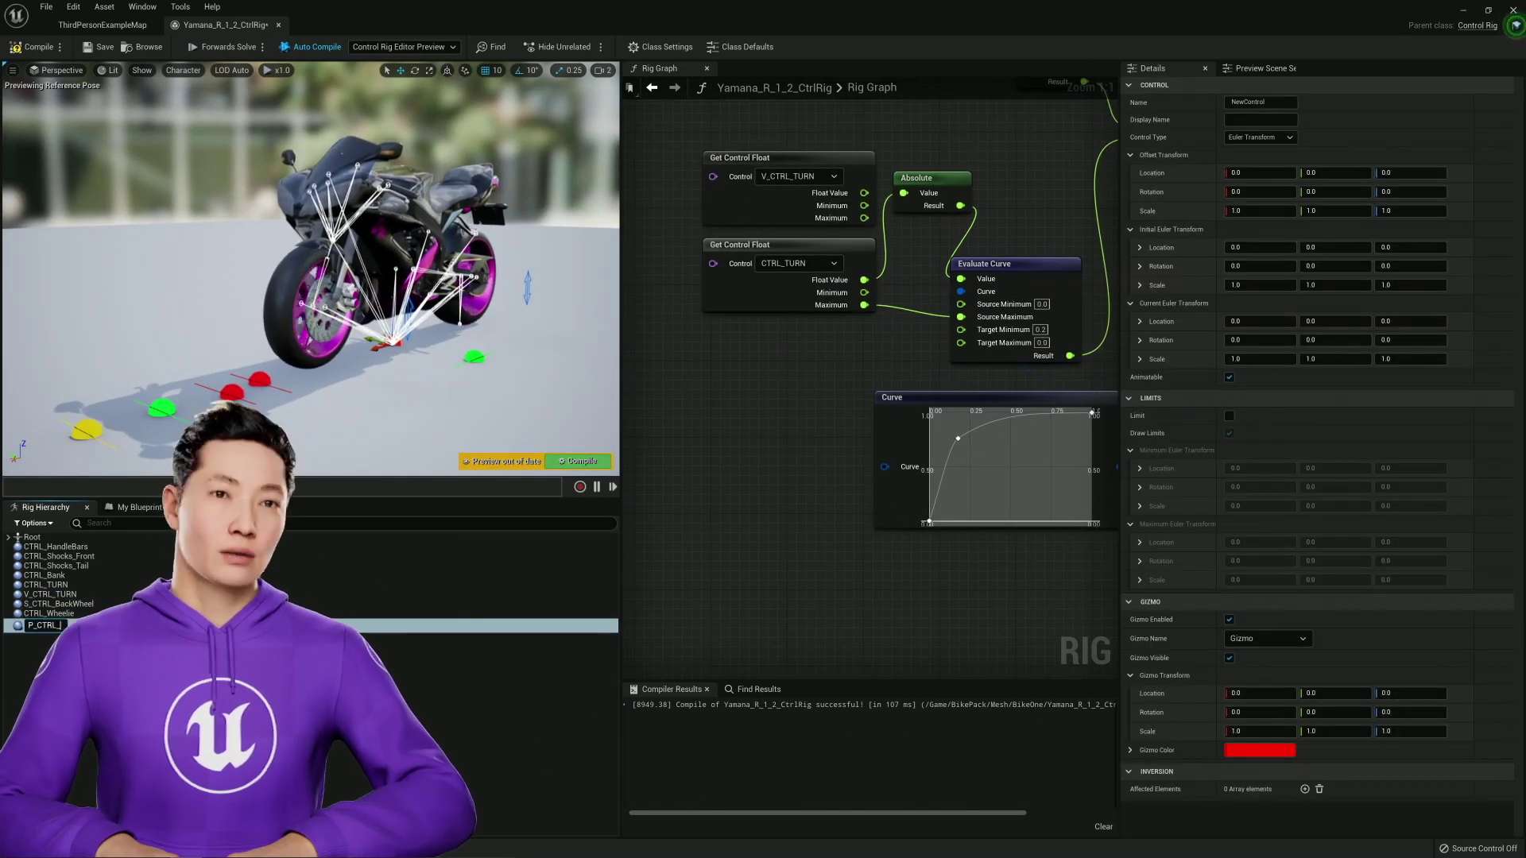
{"action": "left_click_drag", "start_coordinate": [49, 623], "coordinate": [716, 374]}
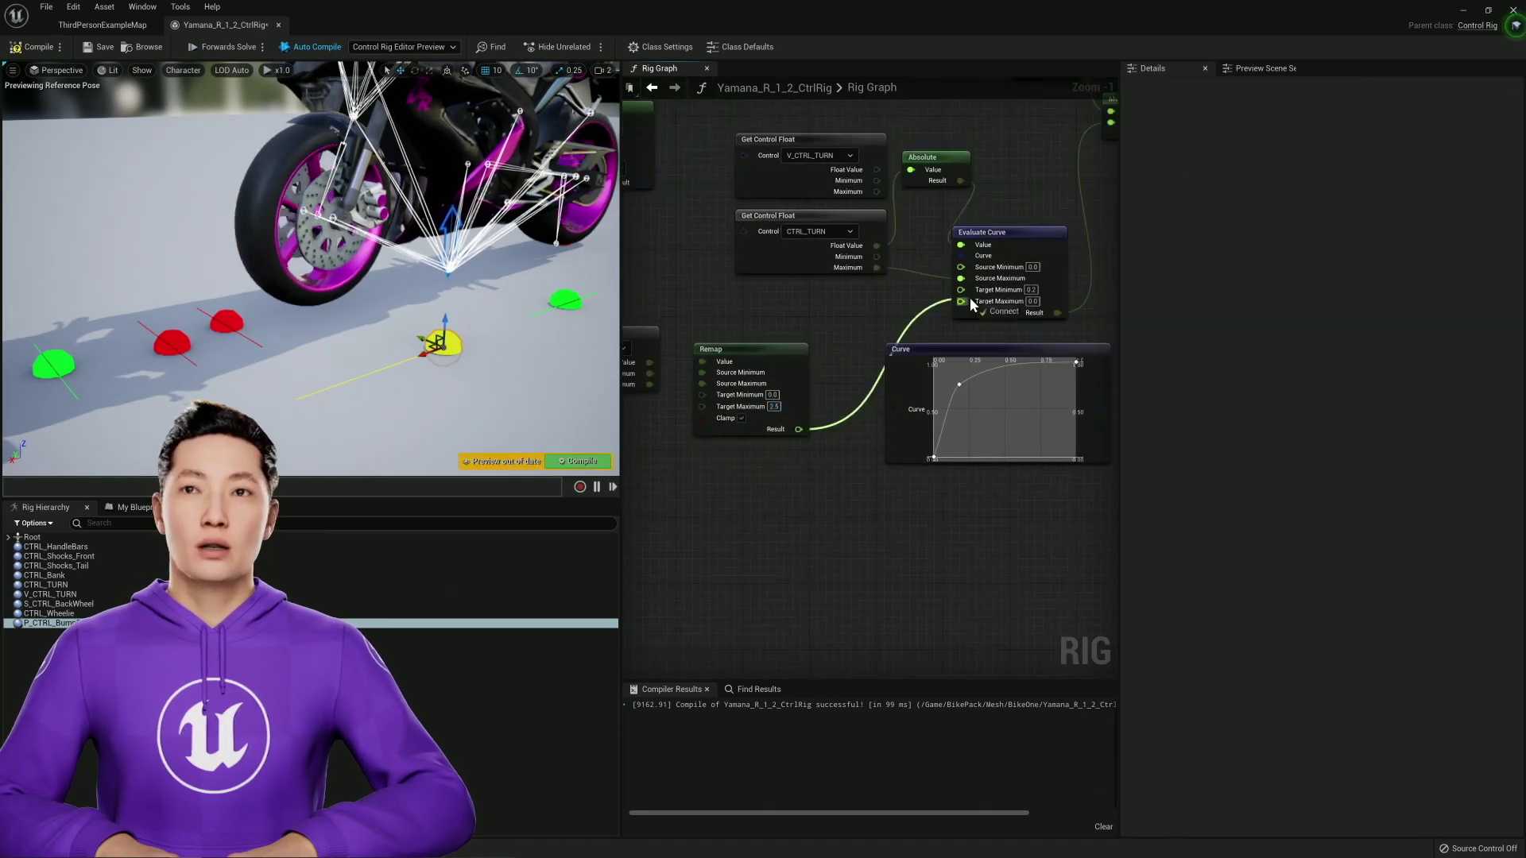
{"action": "right_click_drag", "start_coordinate": [644, 302], "coordinate": [742, 318]}
{"action": "left_click_drag", "start_coordinate": [662, 303], "coordinate": [734, 471]}
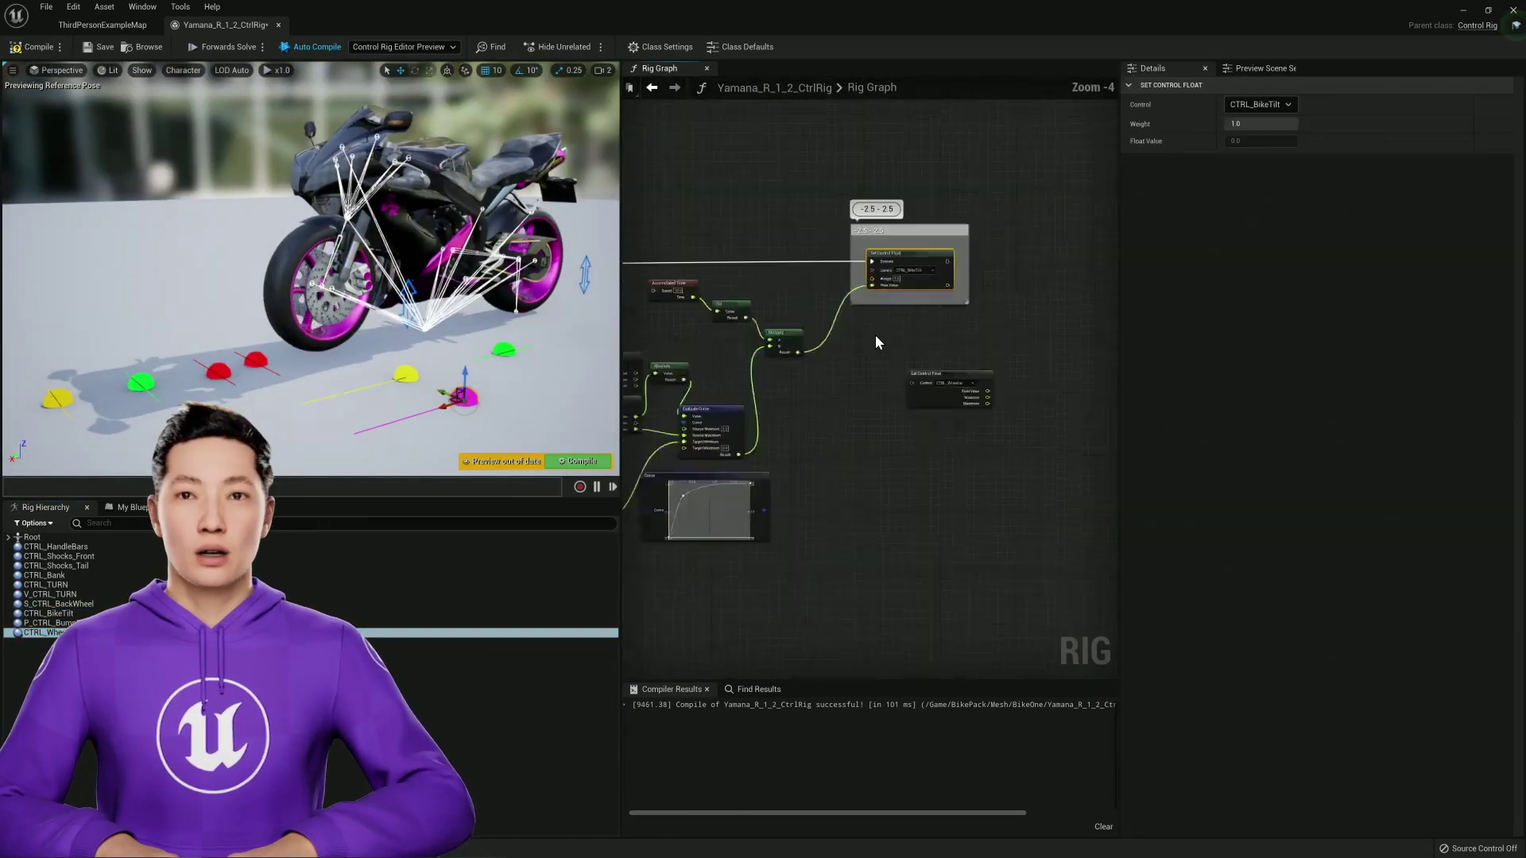
- Link Remap's Source Maximum to the control Maximum, test the wheelie lift, and add CTRL_Wheelie
{"action": "left_click_drag", "start_coordinate": [856, 389], "coordinate": [798, 393]}
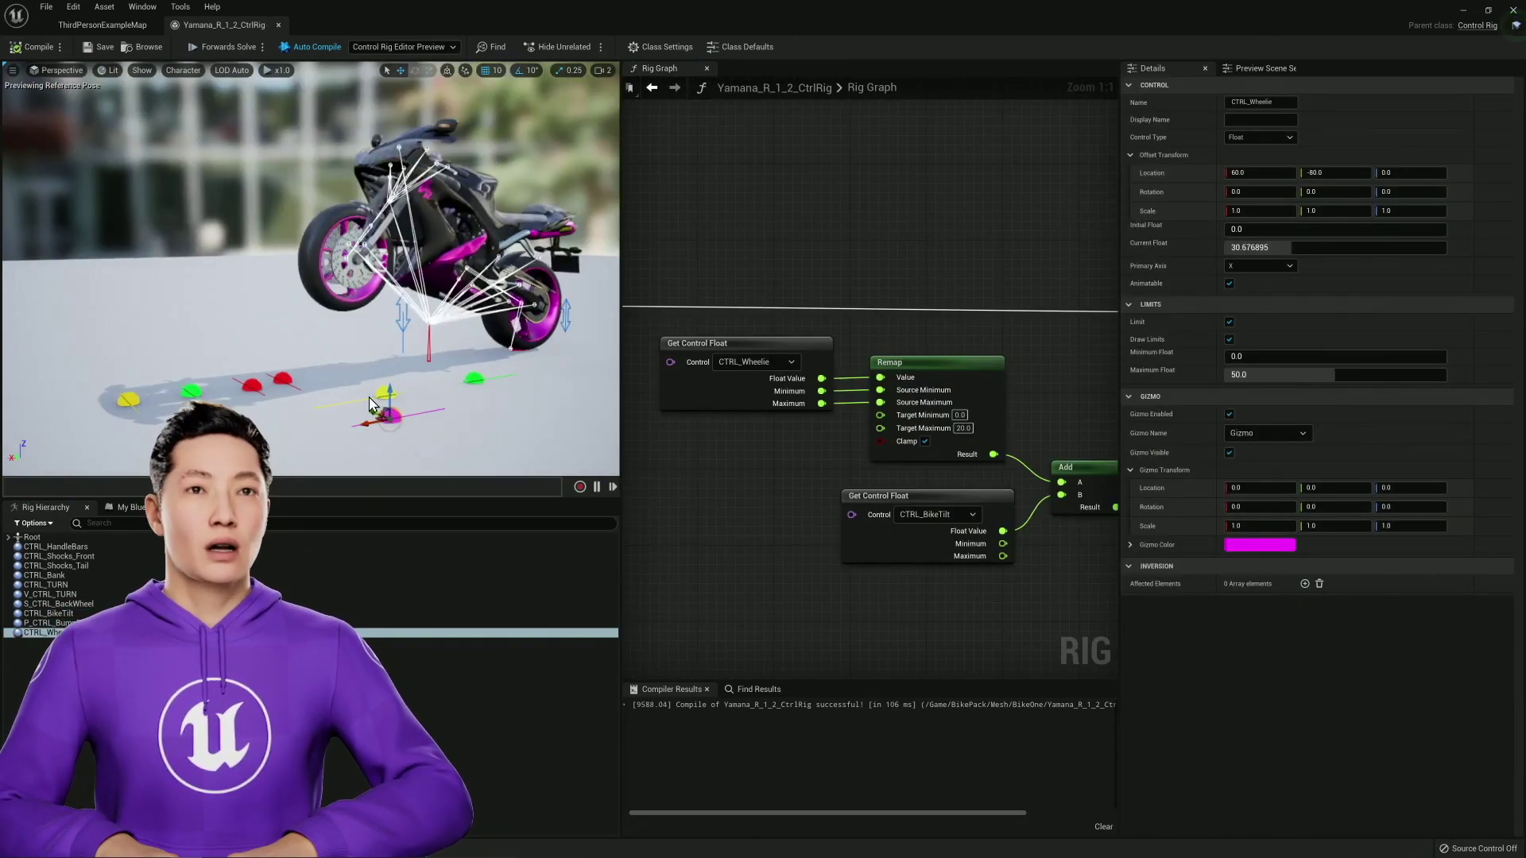
{"action": "left_click_drag", "start_coordinate": [427, 434], "coordinate": [344, 445]}
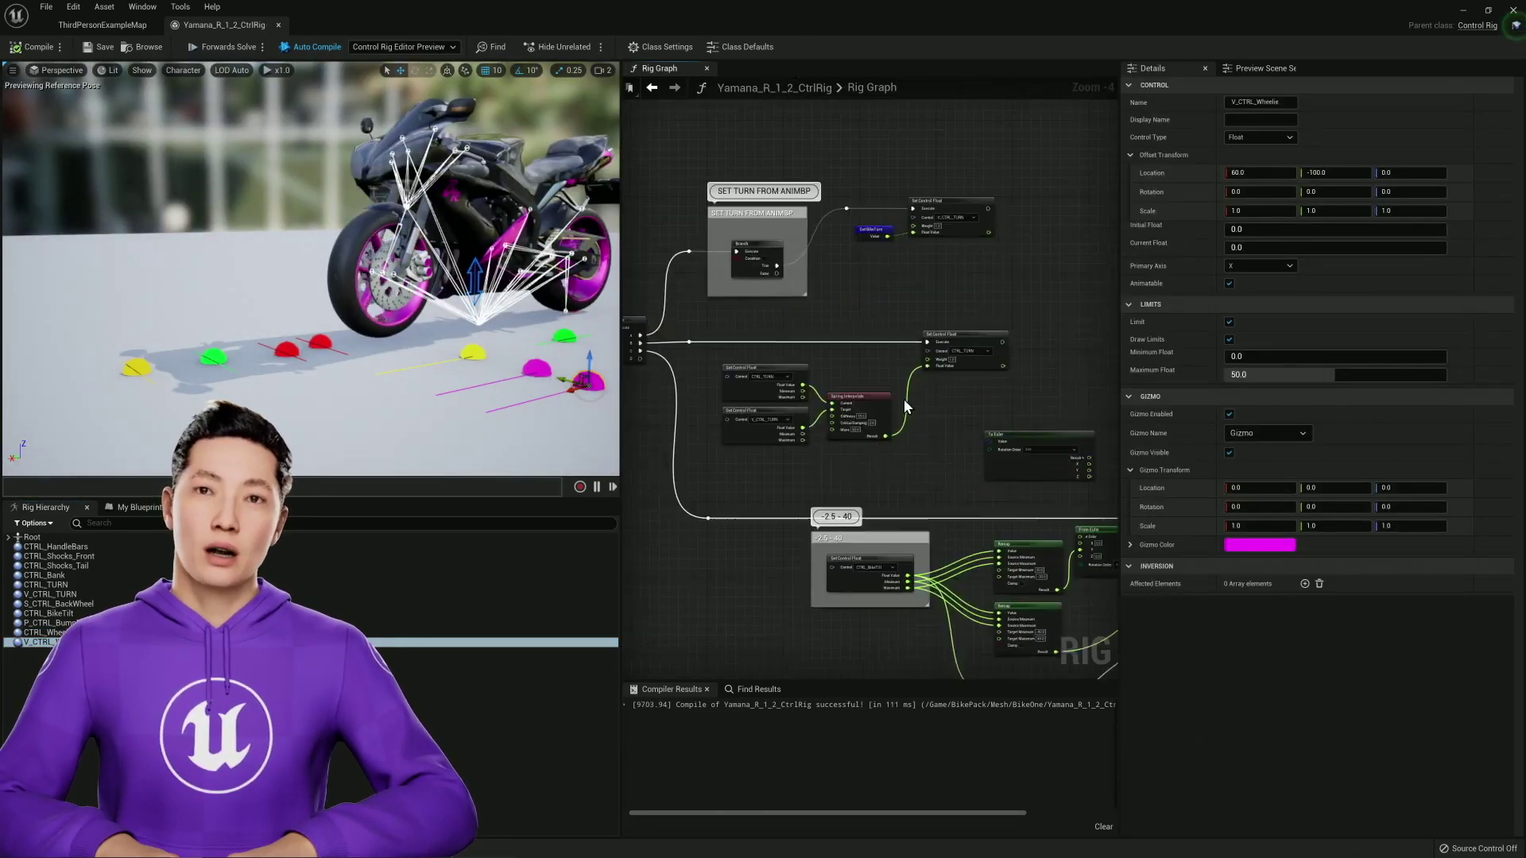
{"action": "left_click", "coordinate": [905, 407]}
{"action": "right_click_drag", "start_coordinate": [905, 407], "coordinate": [778, 272]}
{"action": "scroll", "coordinate": [777, 273], "scroll_direction": "up", "scroll_amount": 4}
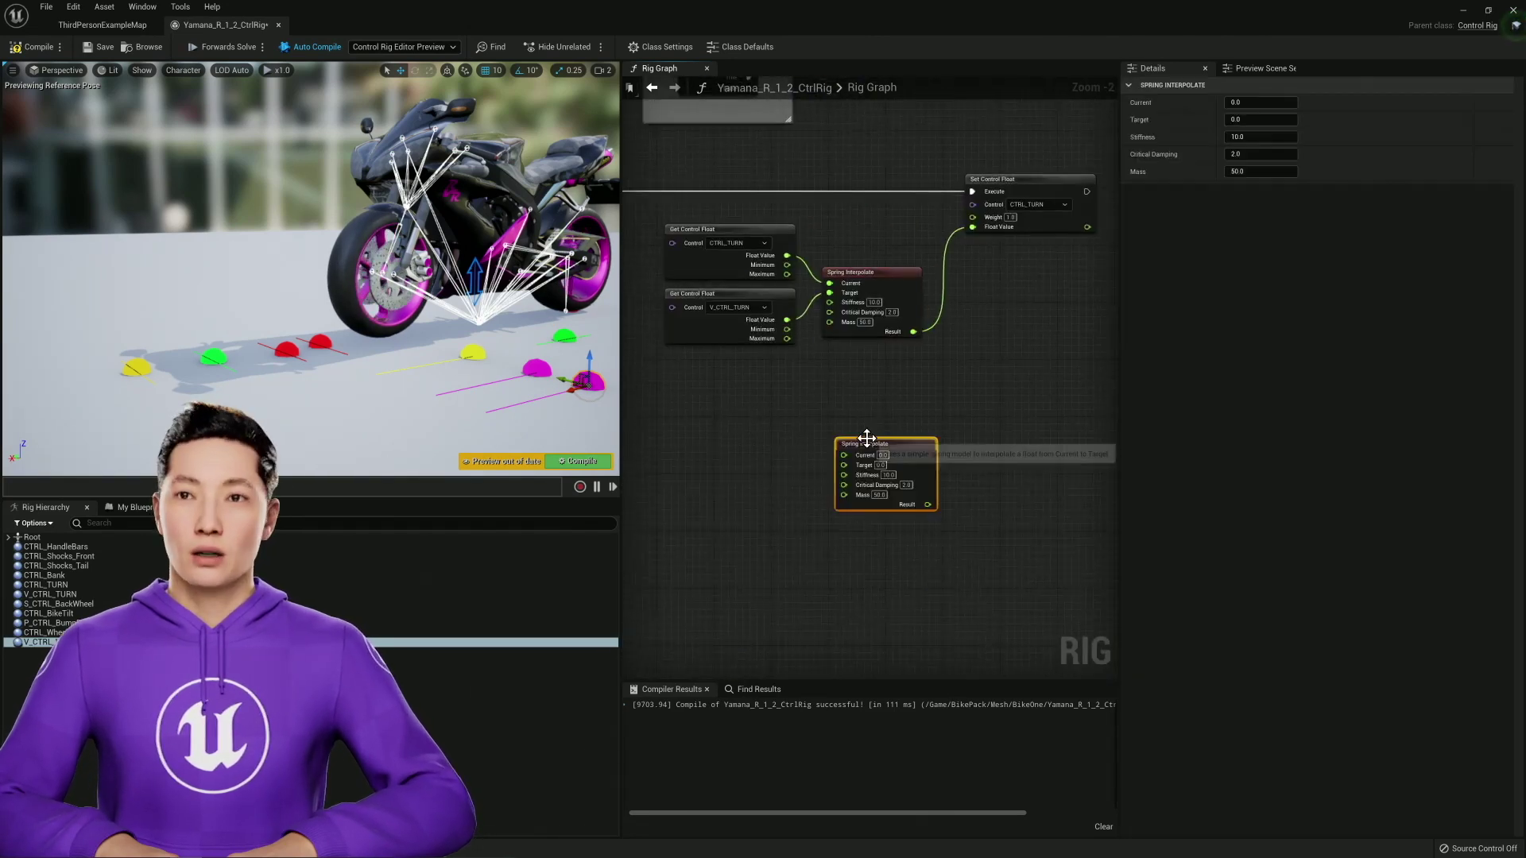
{"action": "left_click_drag", "start_coordinate": [40, 633], "coordinate": [944, 414]}
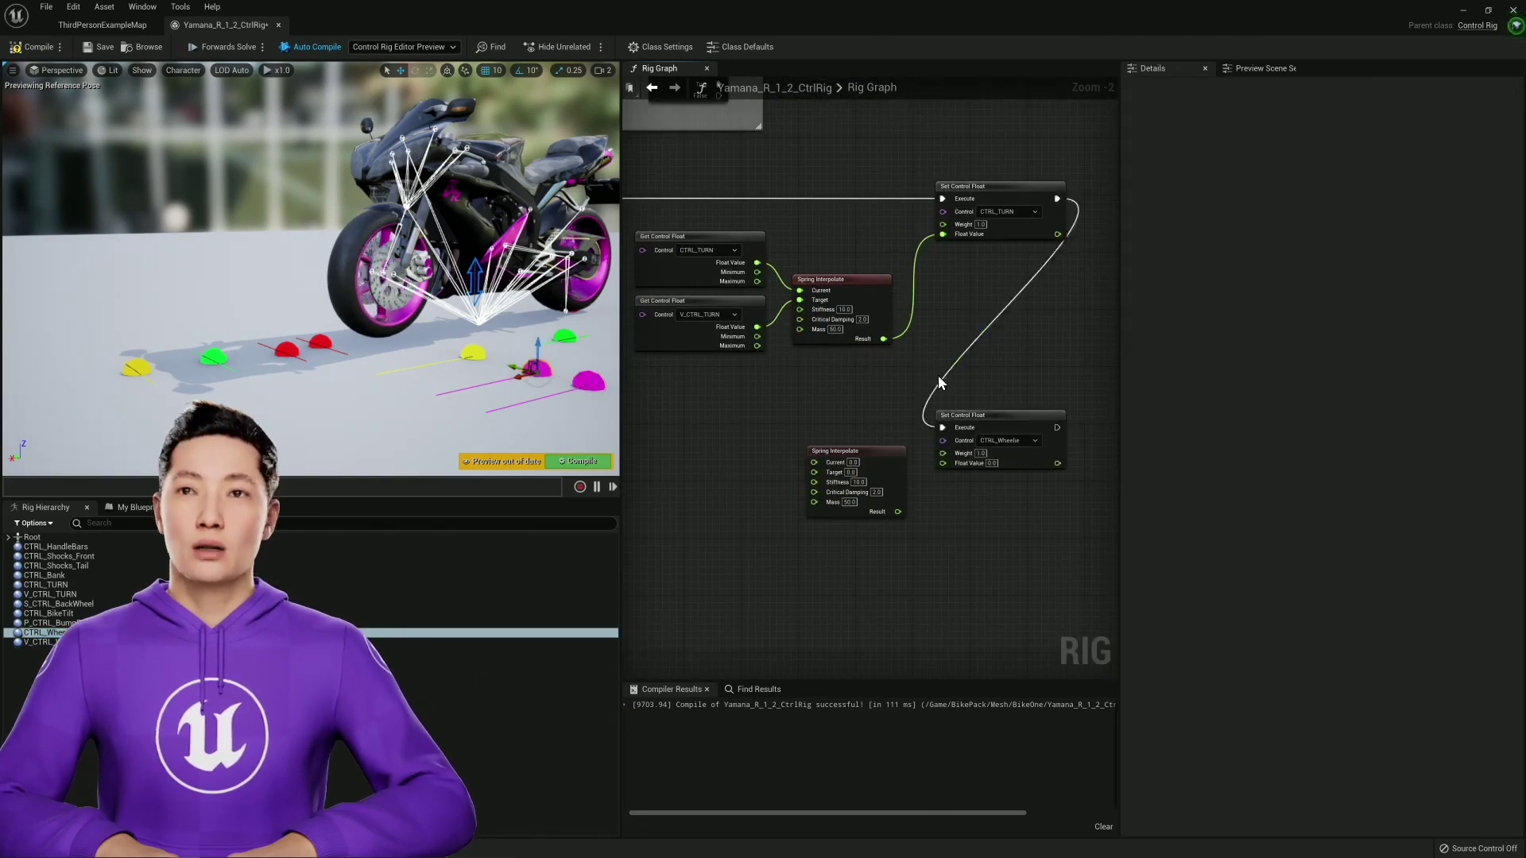
- Add a CTRL_Wheelie Set Control Float node, save the rig, and recolour the CTRL_Bank gizmo
{"action": "left_click", "coordinate": [971, 447]}
{"action": "scroll", "coordinate": [823, 408], "scroll_direction": "down", "scroll_amount": 9}
{"action": "right_click_drag", "start_coordinate": [834, 333], "coordinate": [728, 380]}
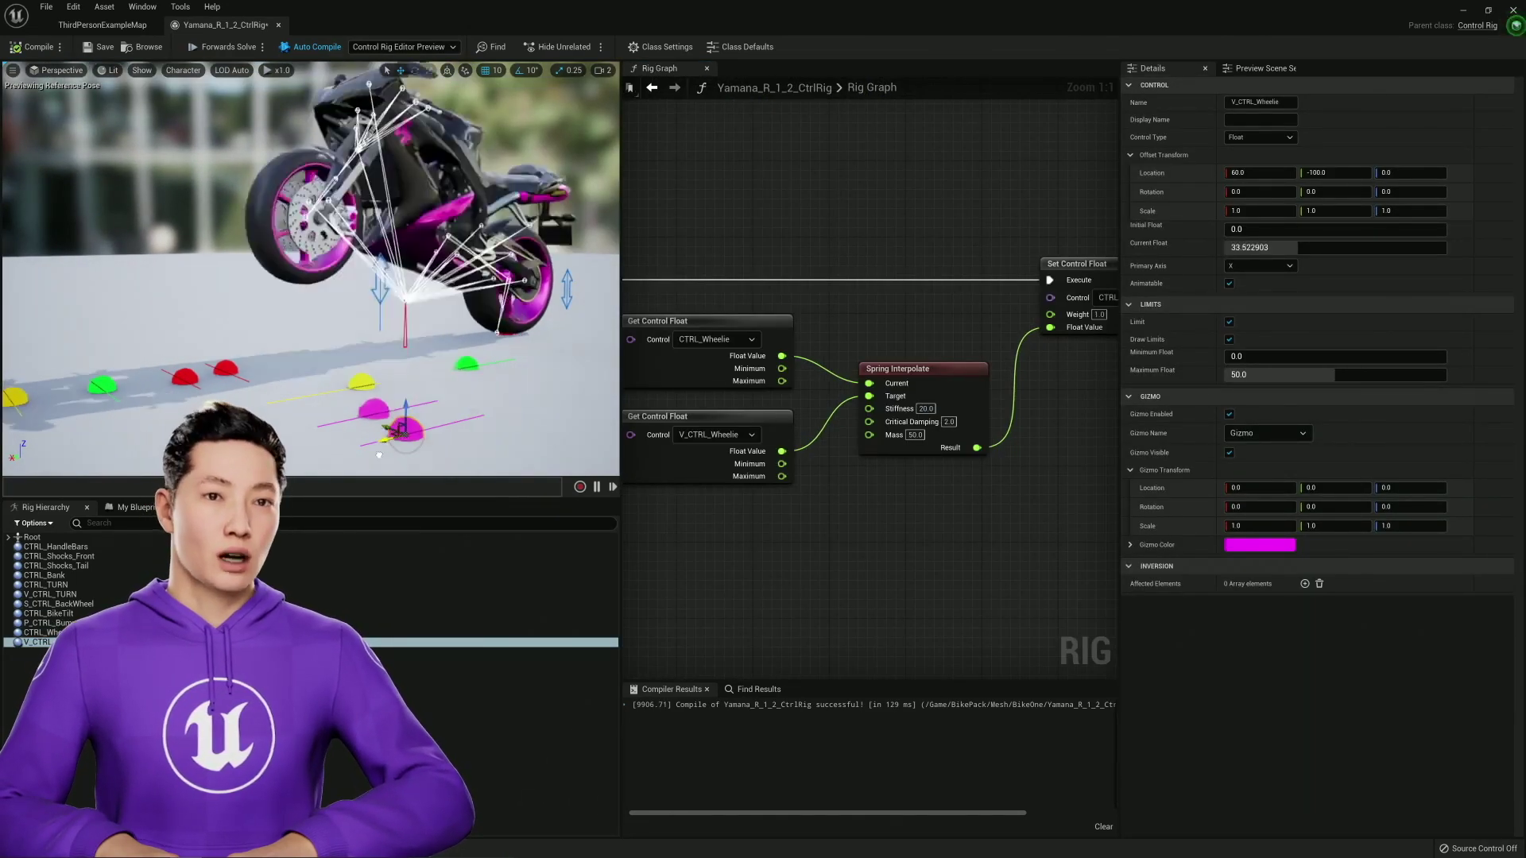
{"action": "left_click", "coordinate": [100, 46]}
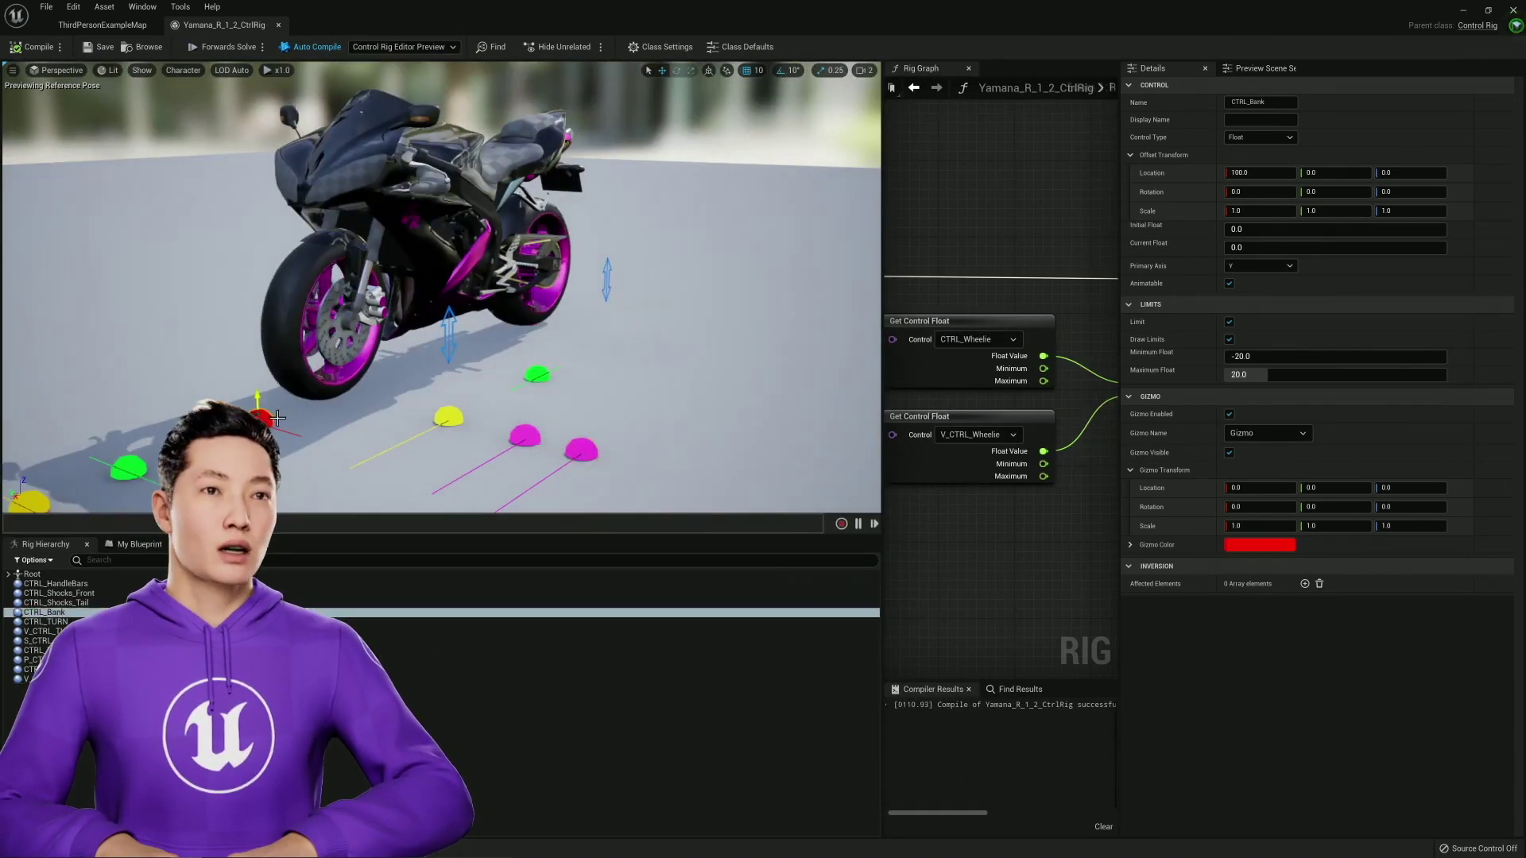
{"action": "left_click", "coordinate": [1260, 544]}
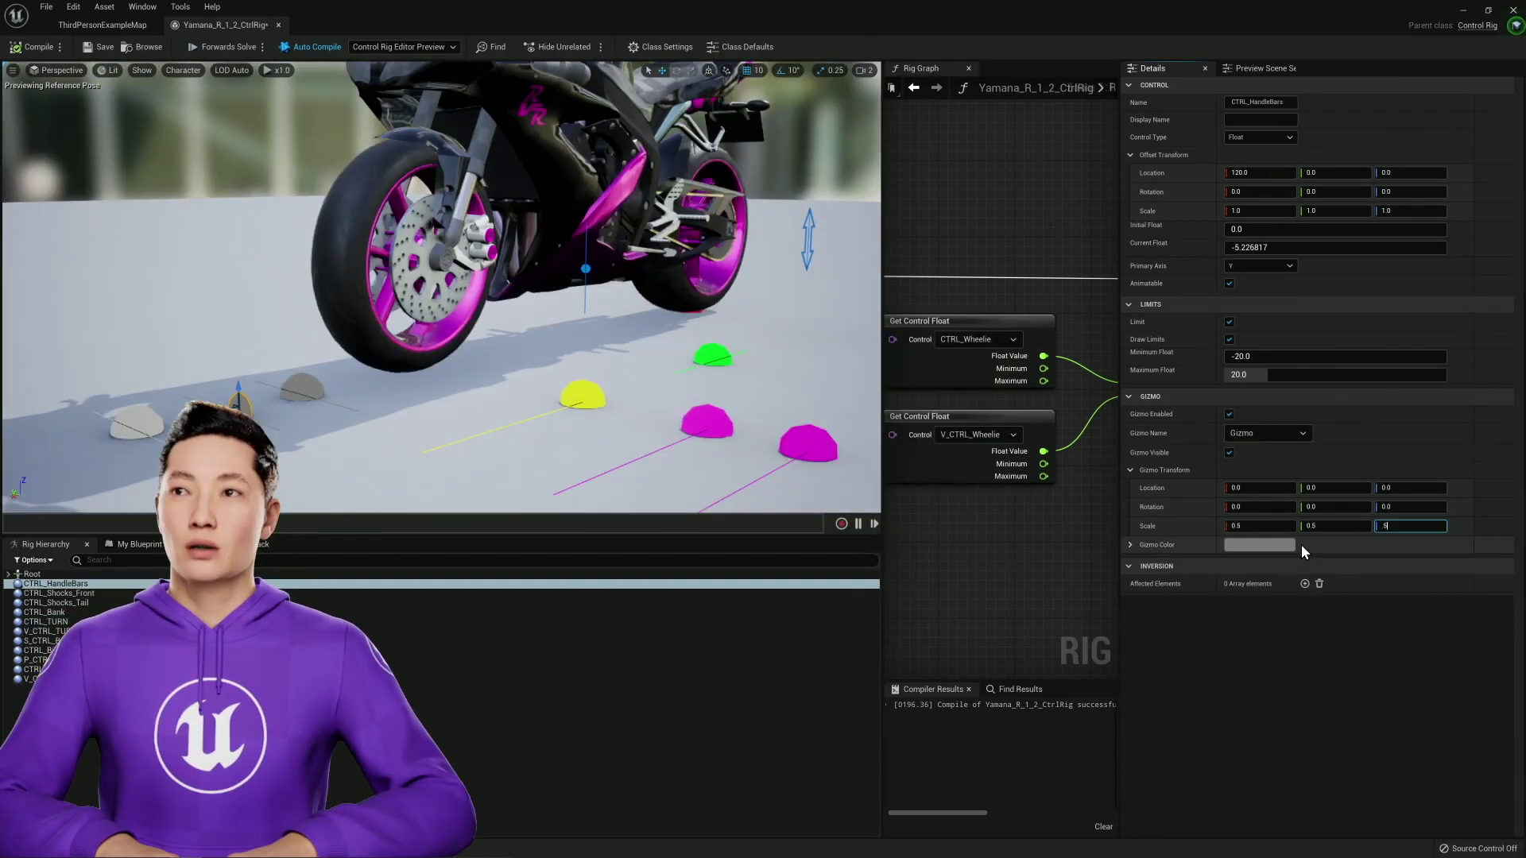
- Adjust the CTRL_Shocks_Tail gizmo scale, then select the pink V_CTRL_TURN double-arrow control
{"action": "left_click", "coordinate": [1272, 544]}
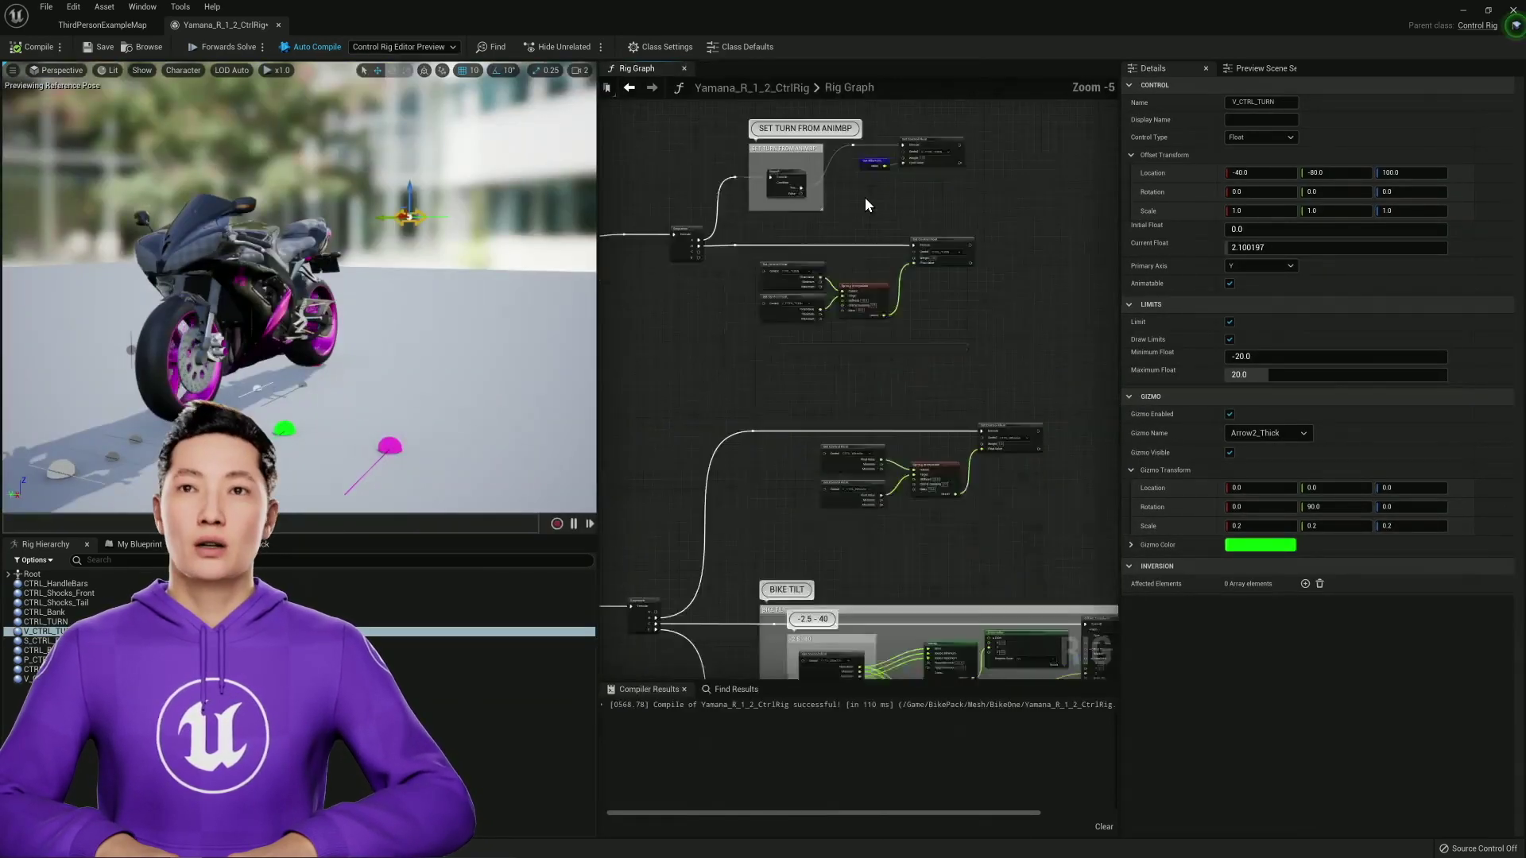
{"action": "scroll", "coordinate": [890, 327], "scroll_direction": "up", "scroll_amount": 3}
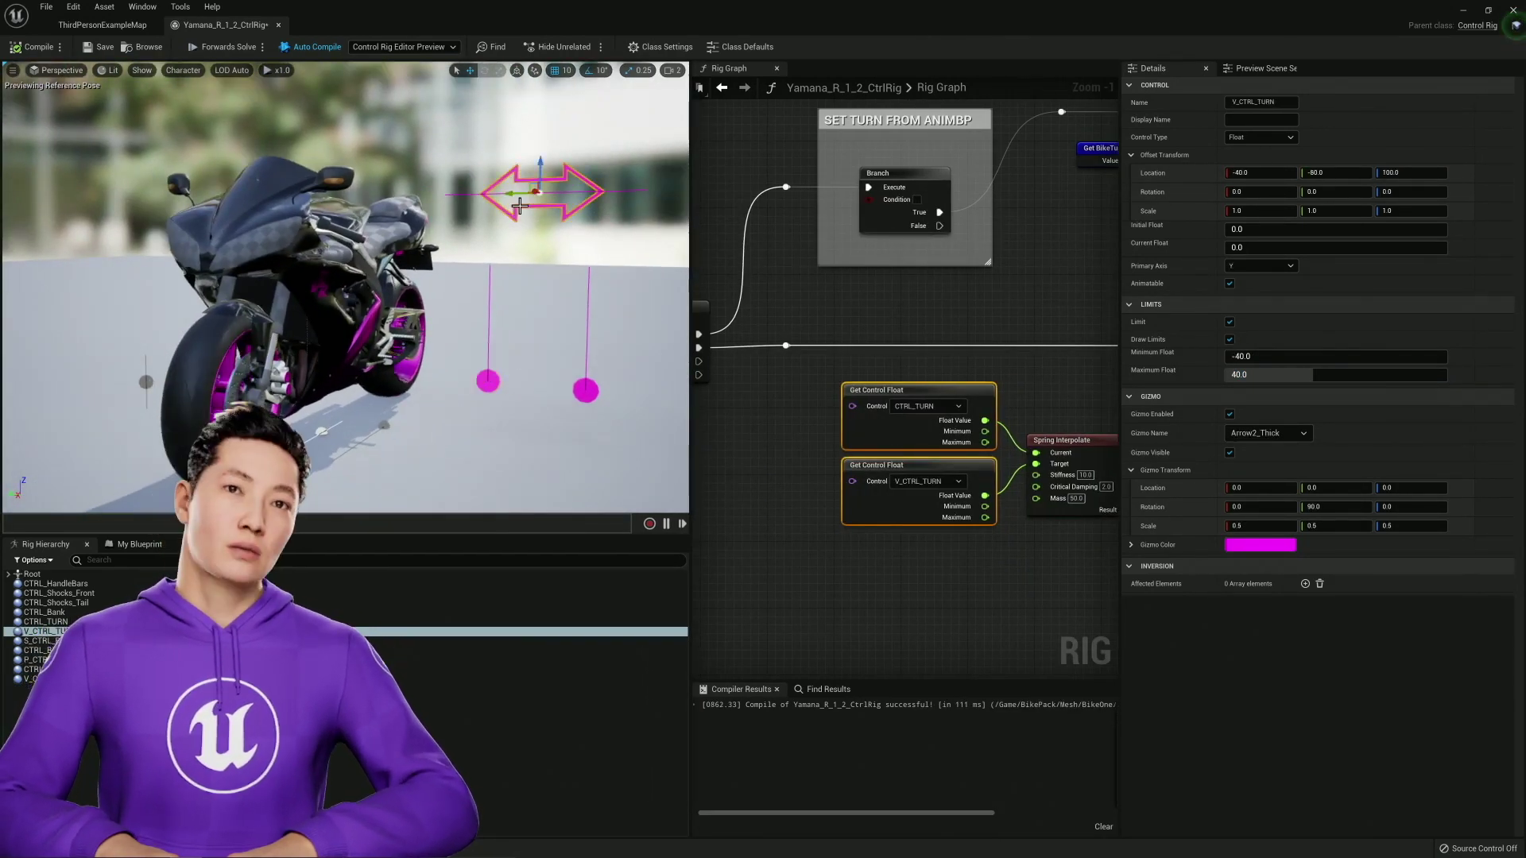
{"action": "left_click", "coordinate": [595, 324]}
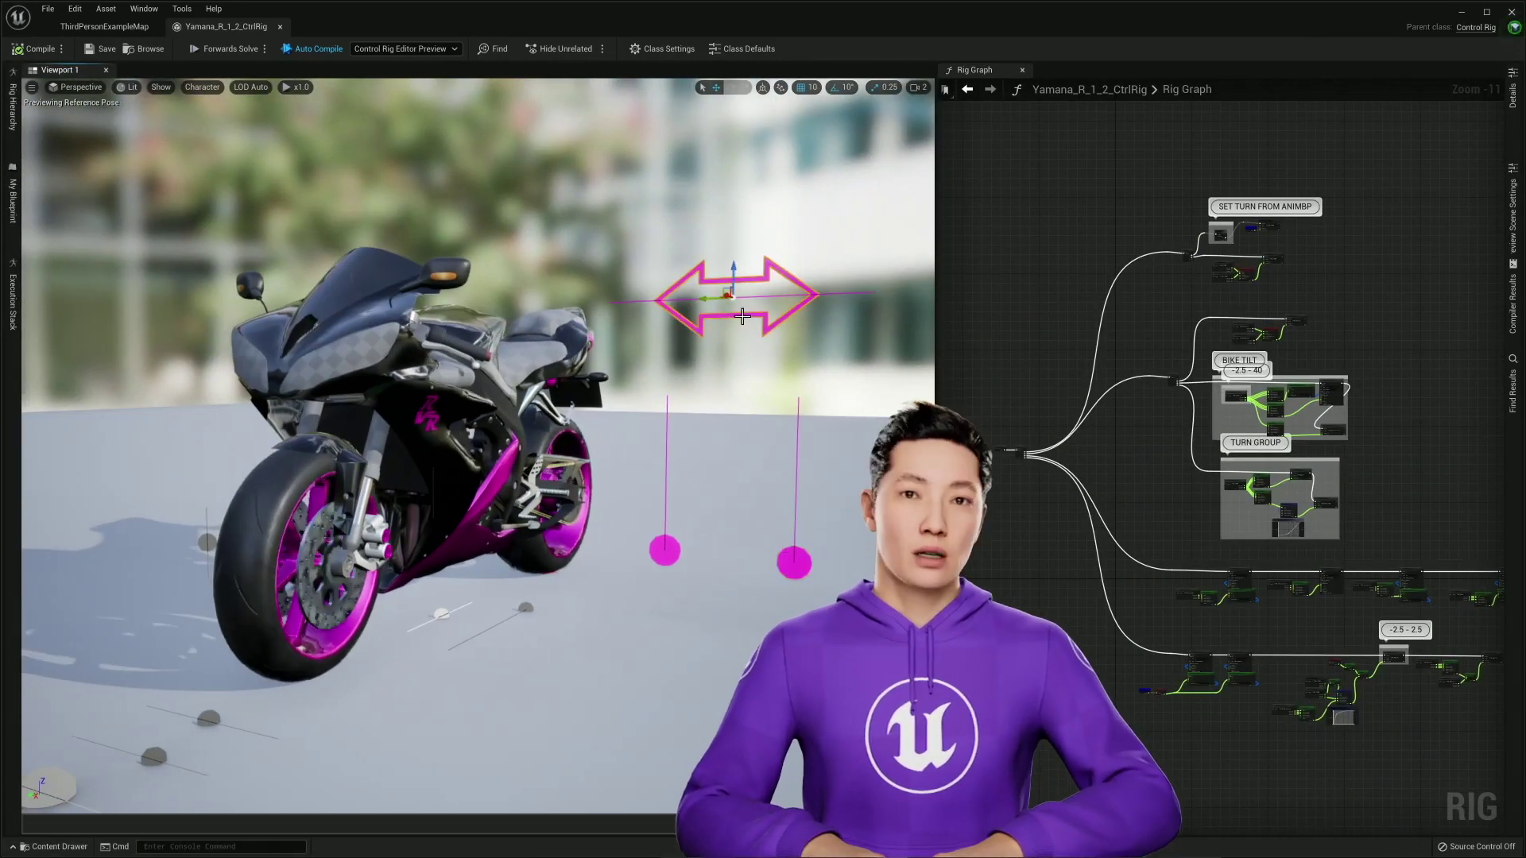
{"action": "left_click", "coordinate": [772, 312]}
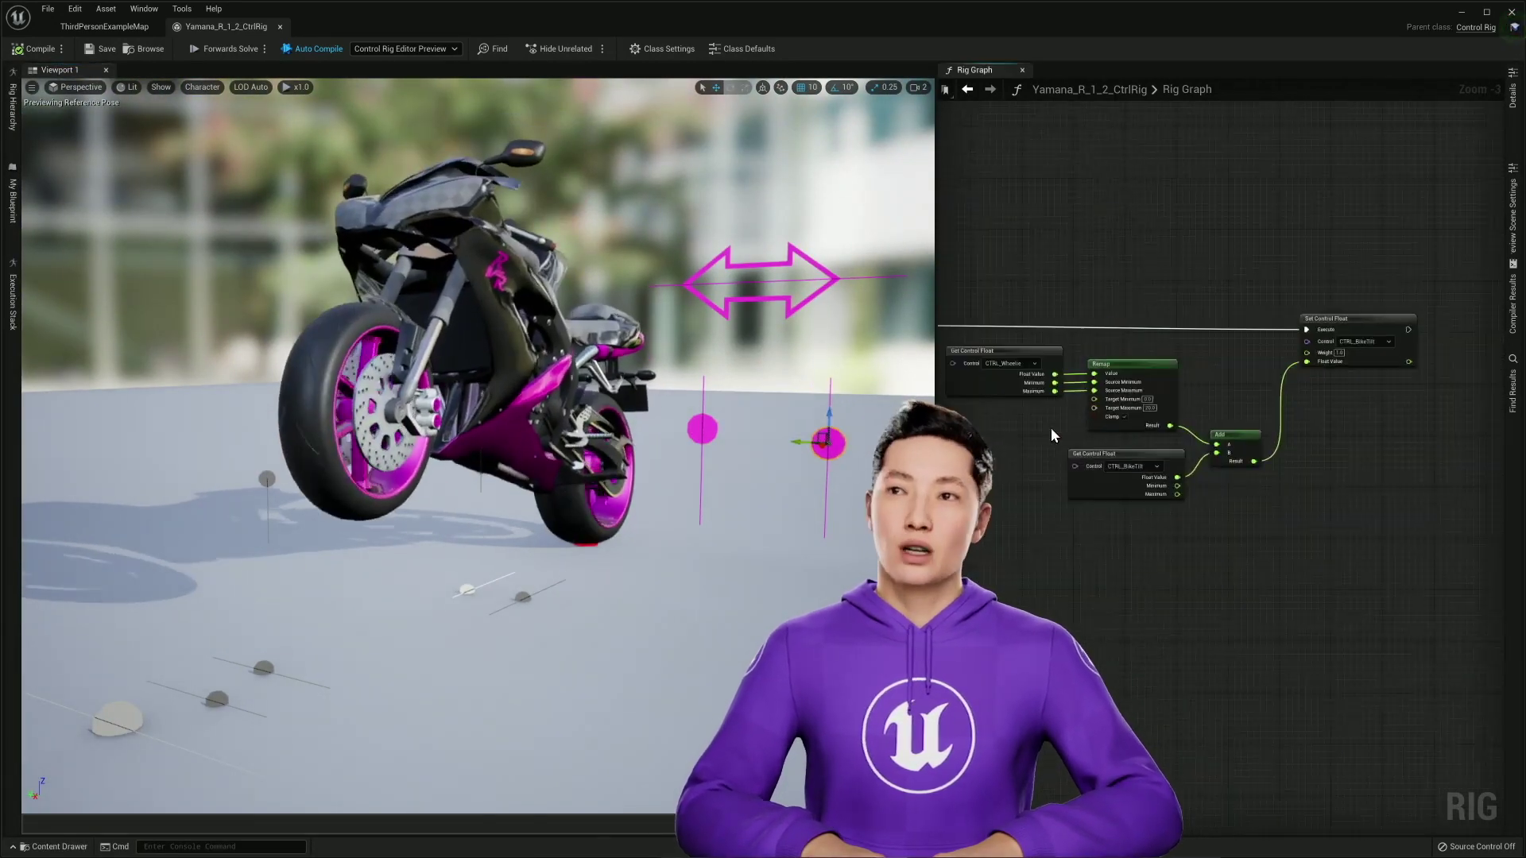